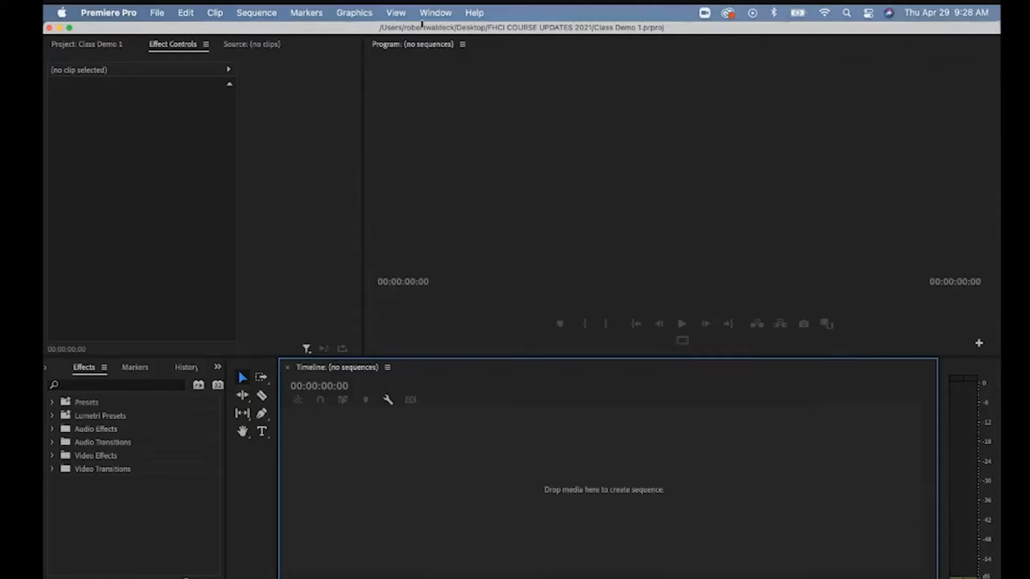
Try the Color and Effects workspaces, then settle on the Editing workspace.
click(429, 14)
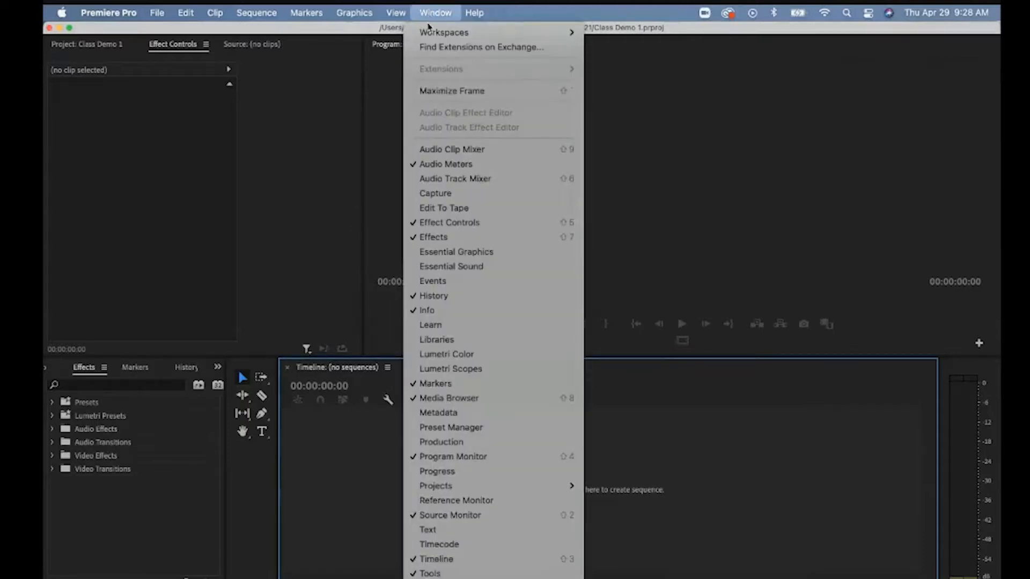
mouse_move(429, 33)
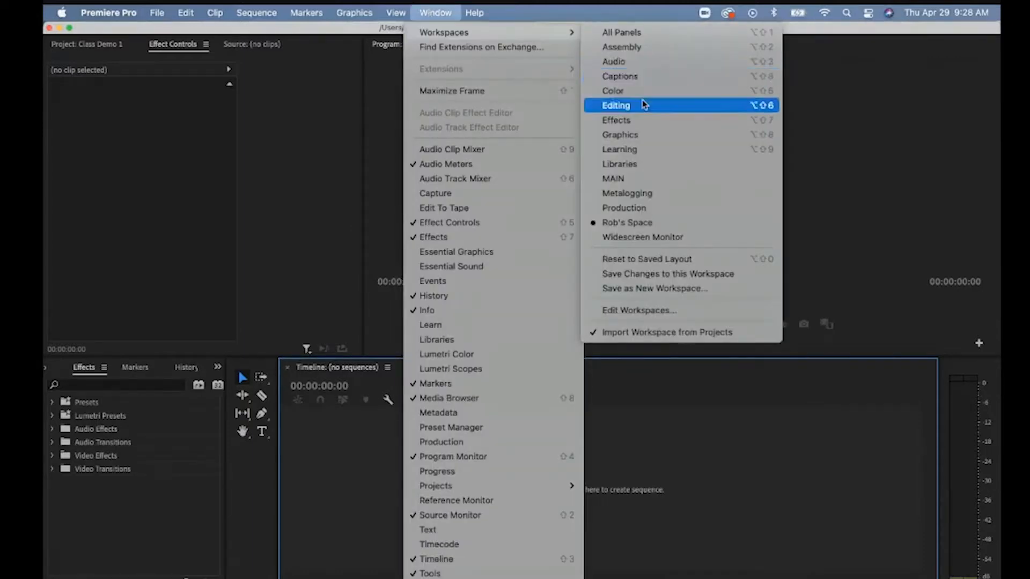
click(616, 106)
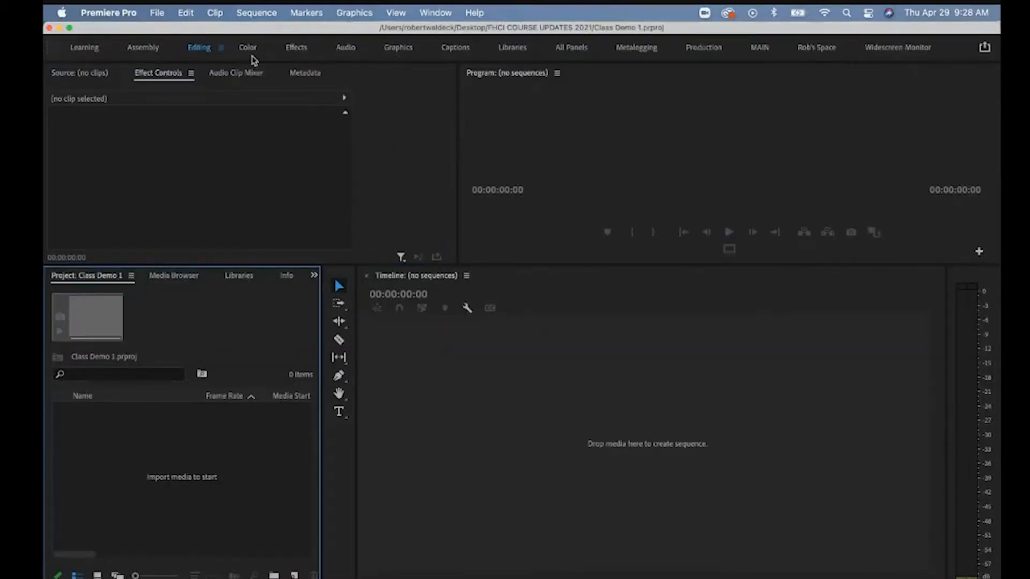
click(249, 48)
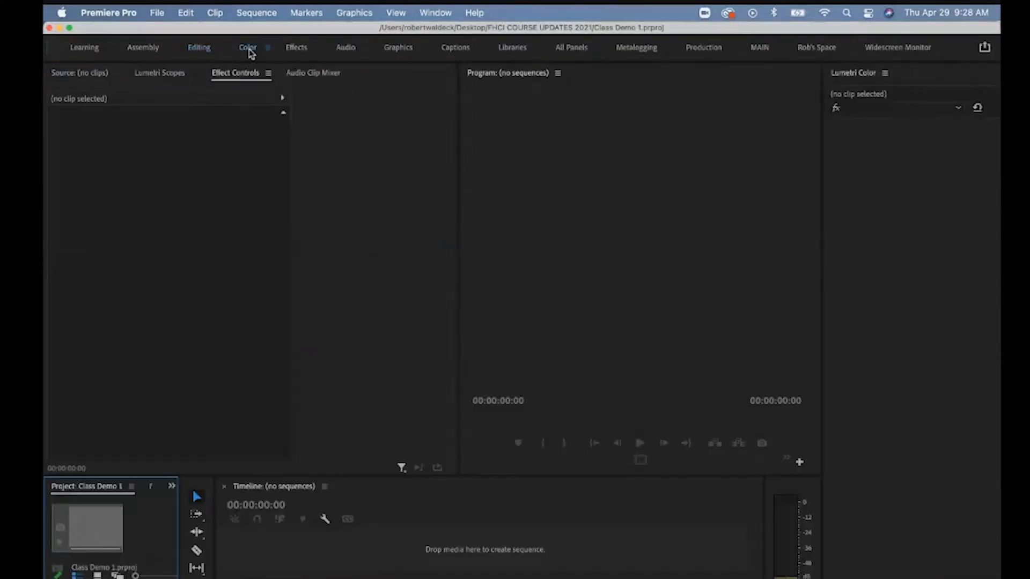
click(297, 48)
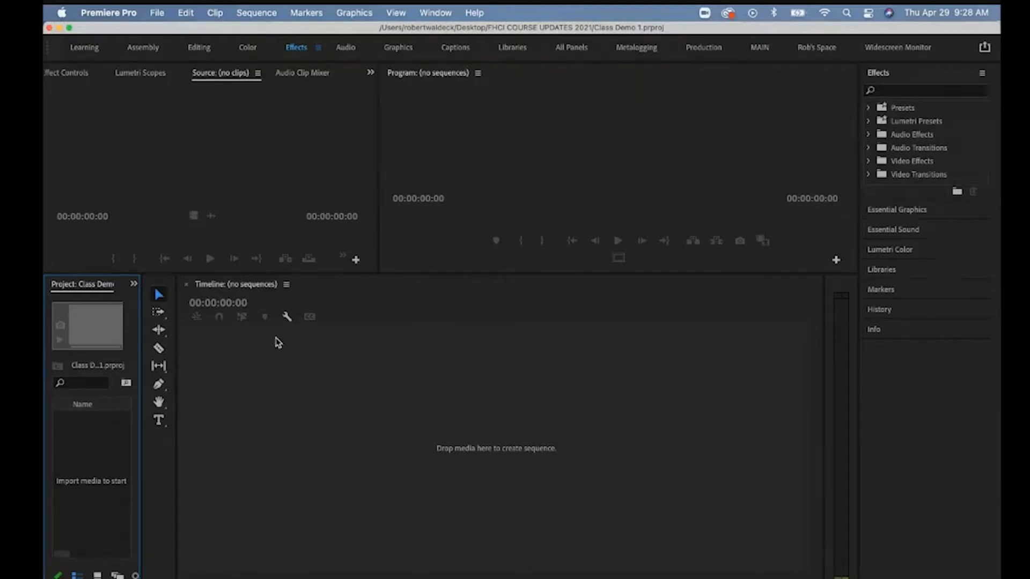
click(199, 48)
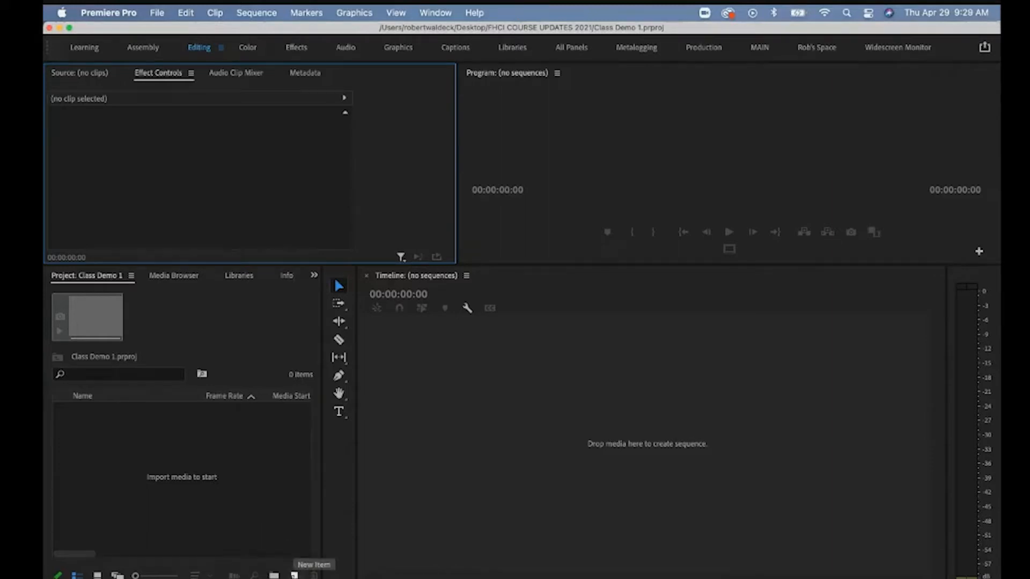
Create Sequence 01 from the Digital SLR 1080p DSLR 1080p24 preset.
click(294, 576)
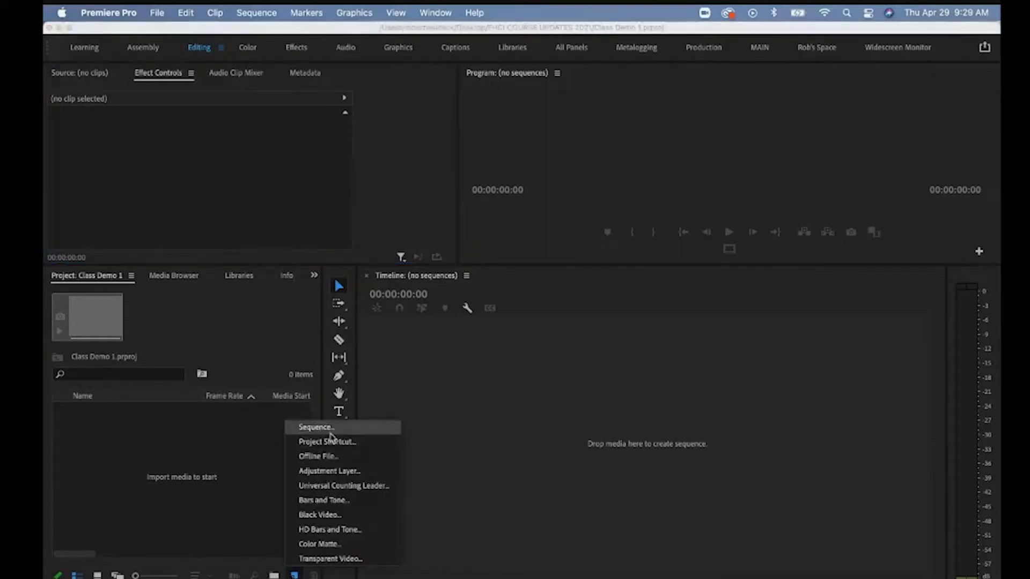
click(331, 432)
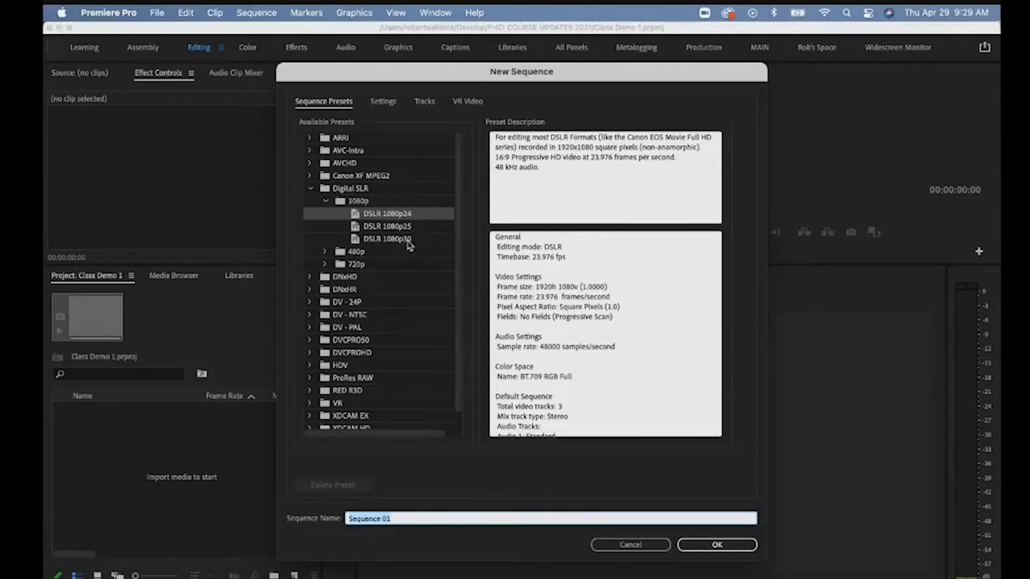
click(371, 218)
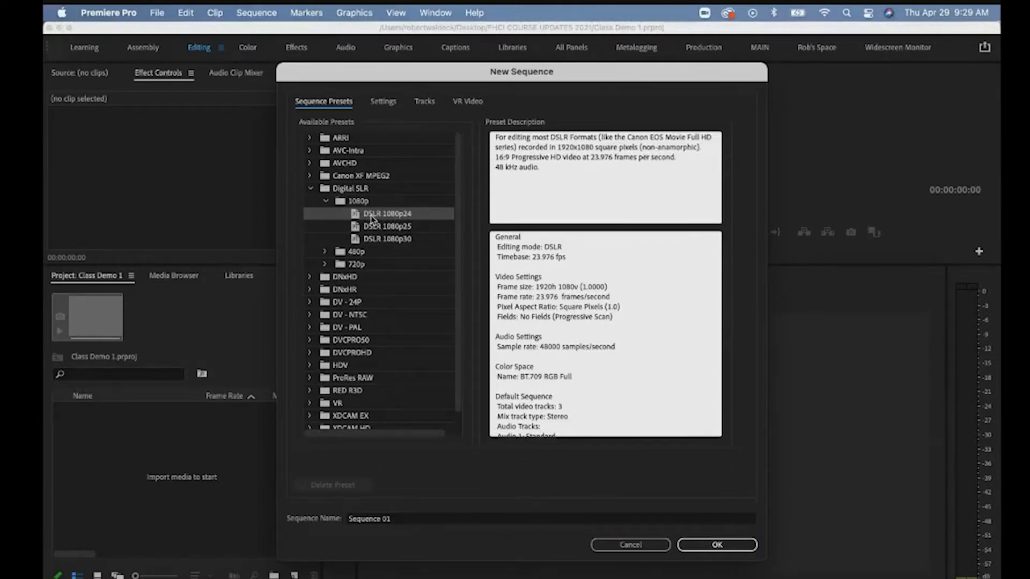
click(373, 237)
click(379, 215)
click(731, 550)
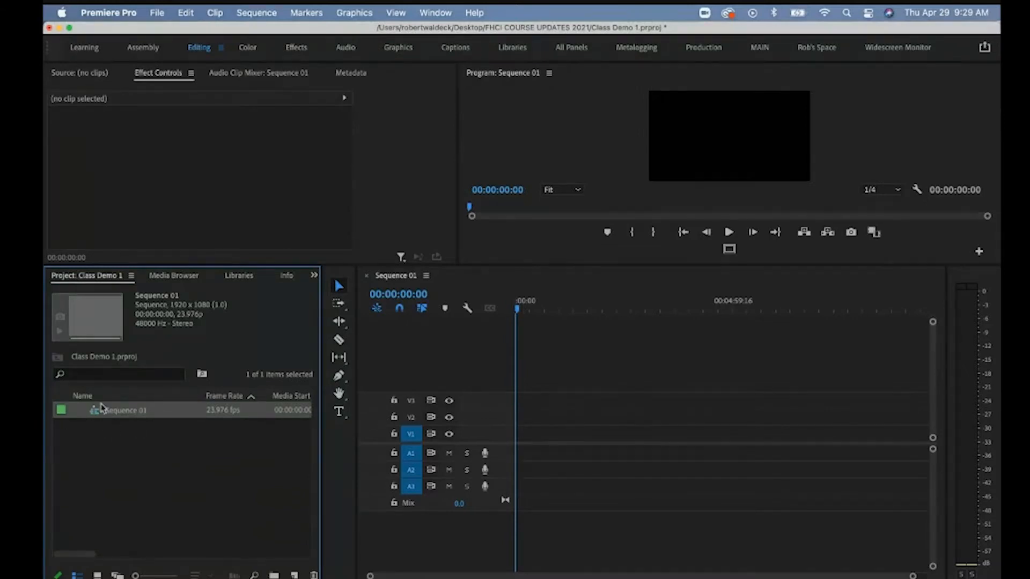
Open the media import browser from the File menu.
click(127, 436)
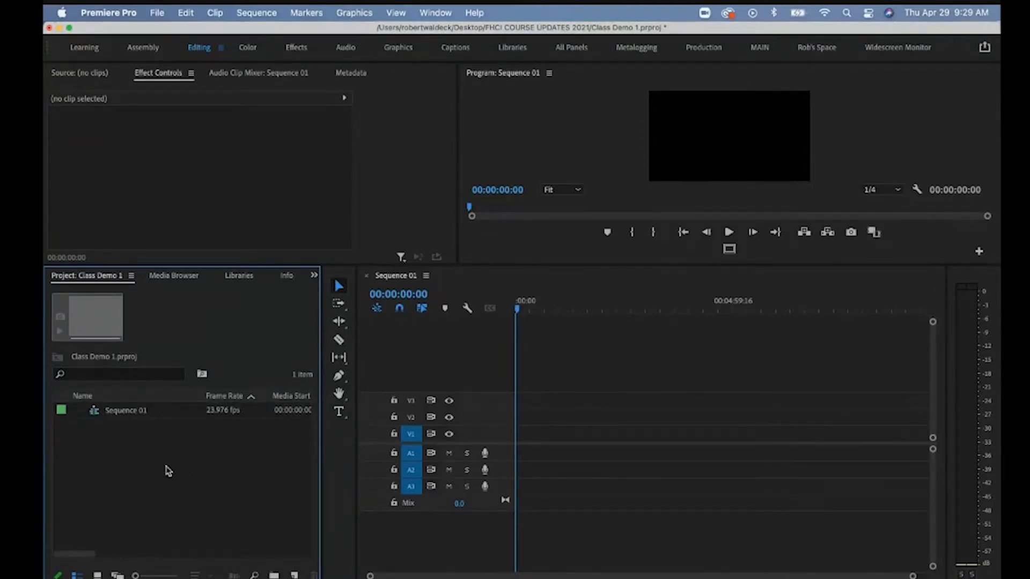
right_click(165, 465)
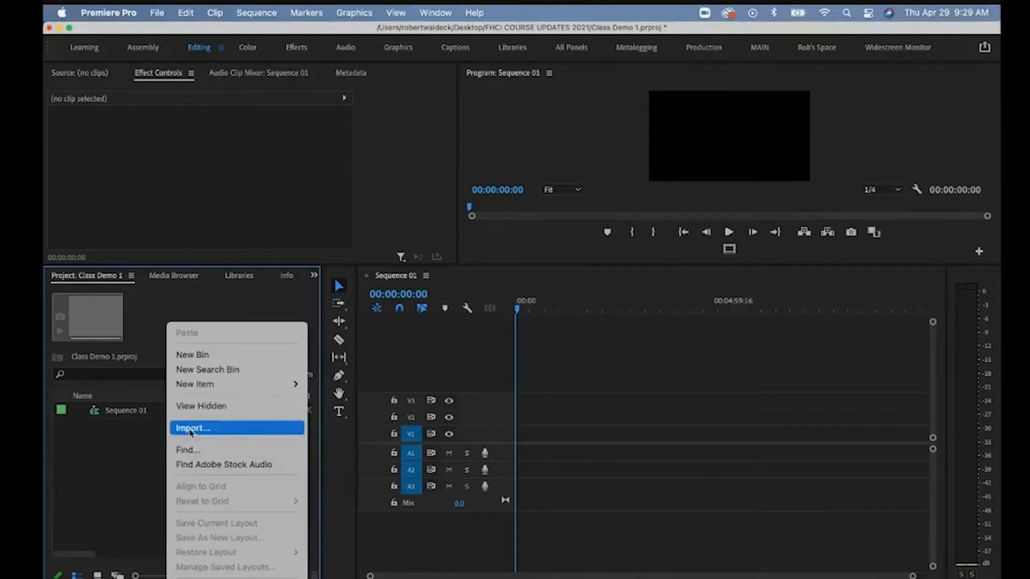
click(119, 464)
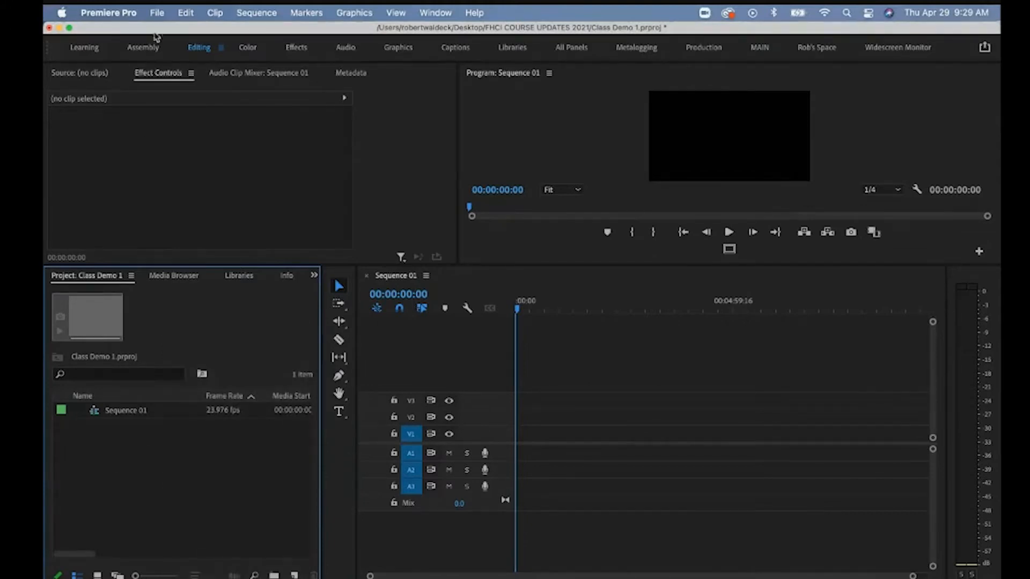
click(159, 14)
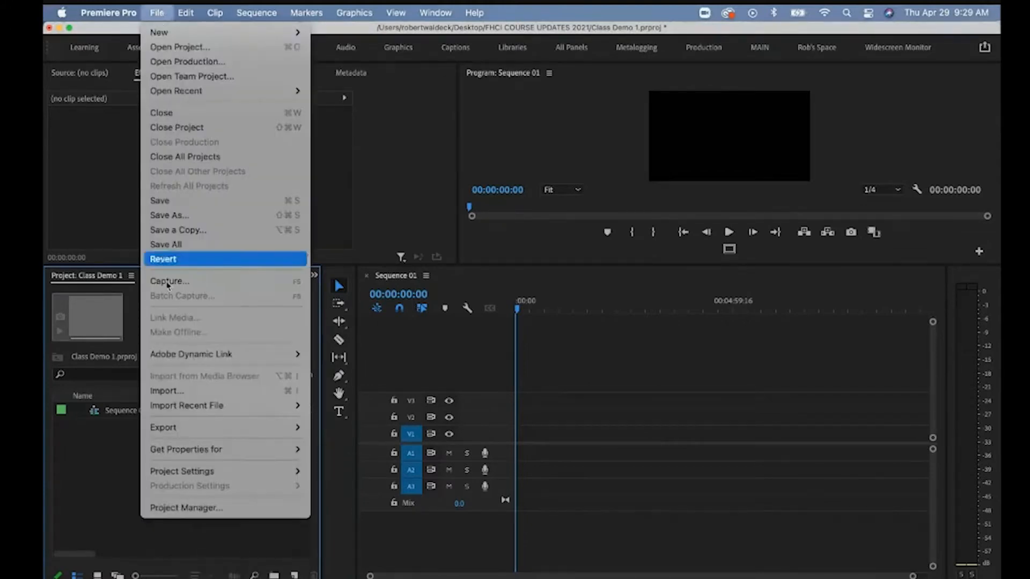
click(173, 393)
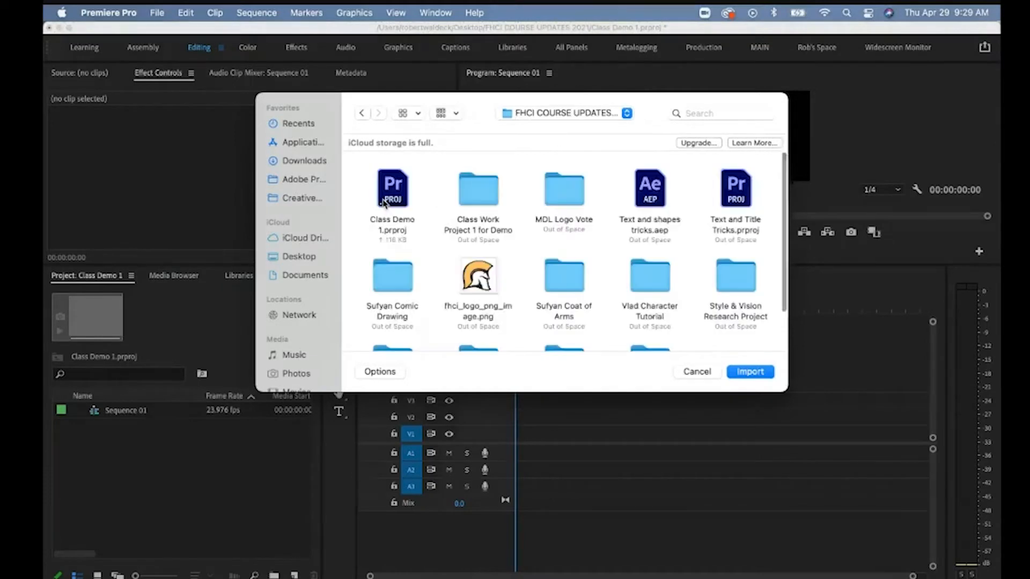
Import the nine images from the Class Work Project 1 for Demo folder, including Blue.jpg and front.png.
double_click(481, 189)
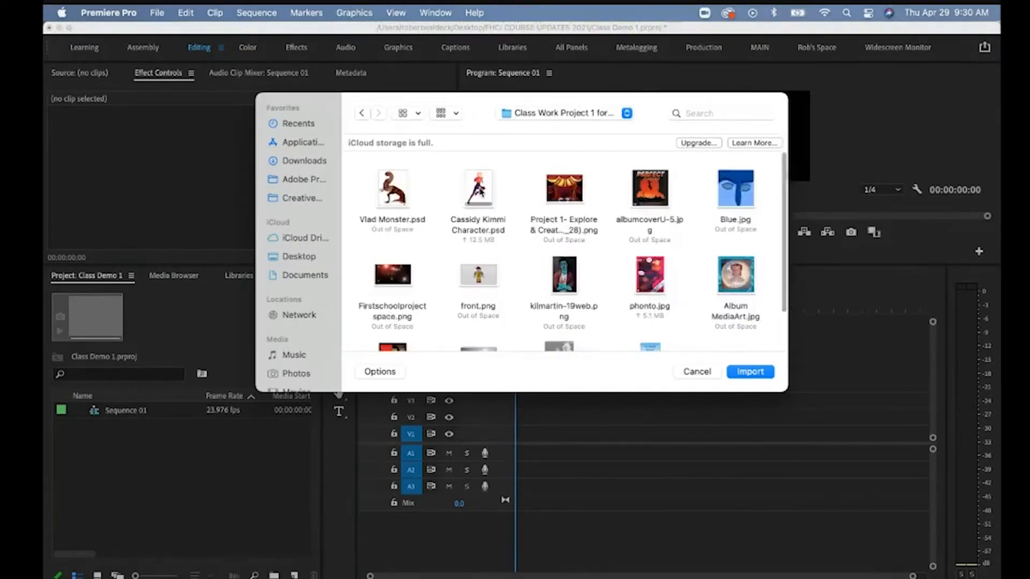
click(730, 199)
super+click(651, 189)
super+click(563, 278)
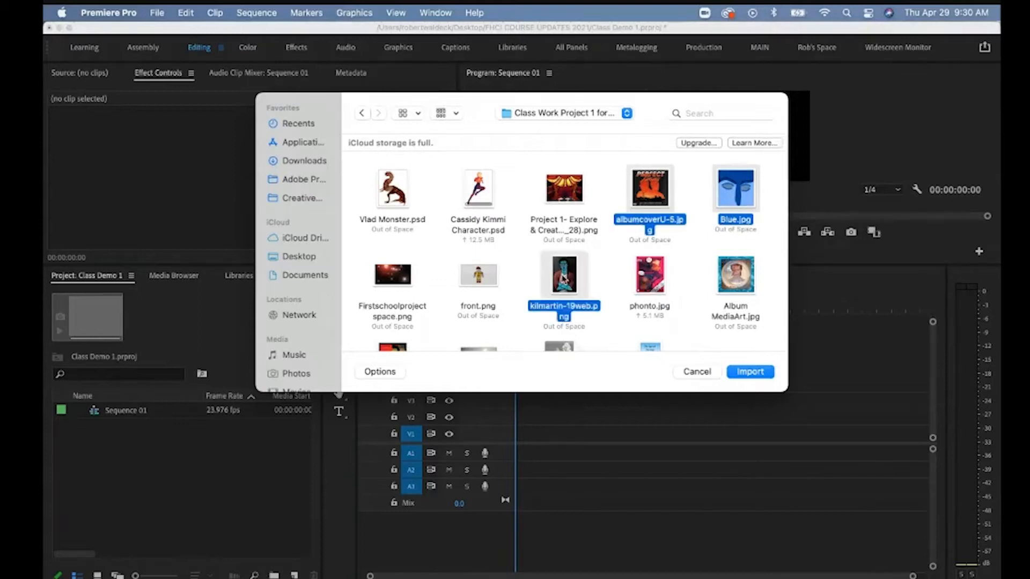
super+click(655, 279)
super+click(731, 286)
super+click(386, 293)
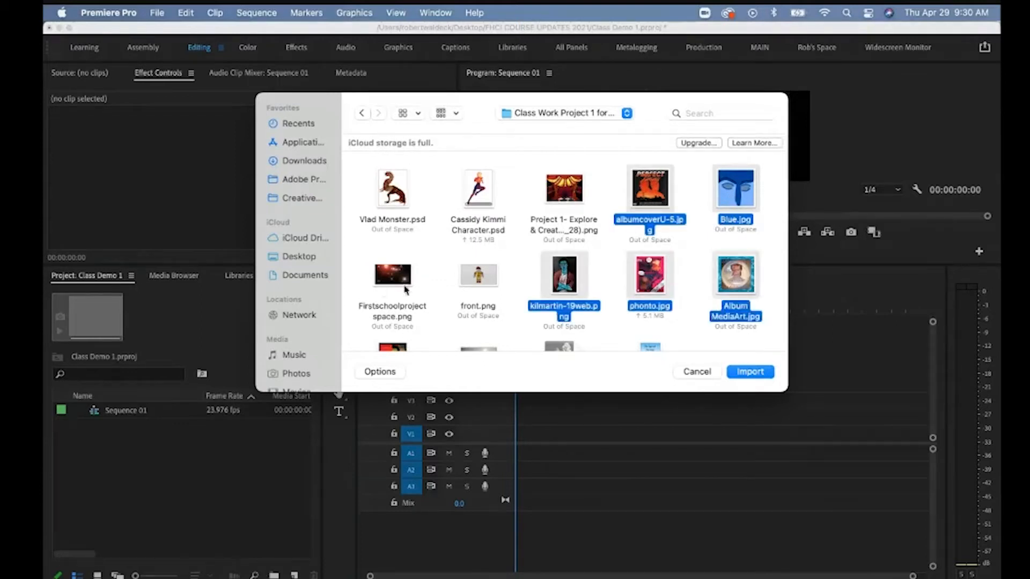
scroll(477, 268, down, 2)
shift+click(478, 292)
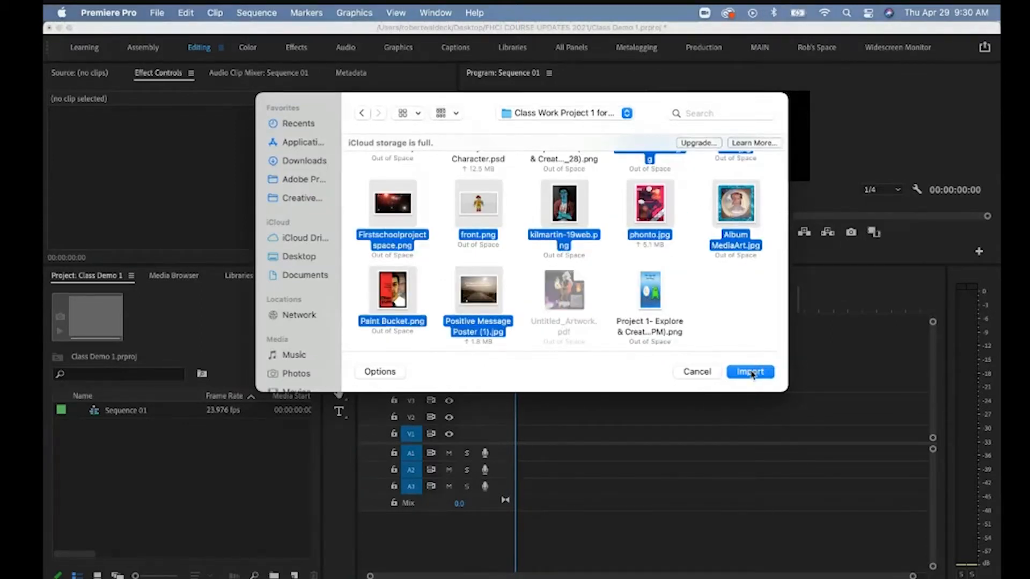
click(751, 372)
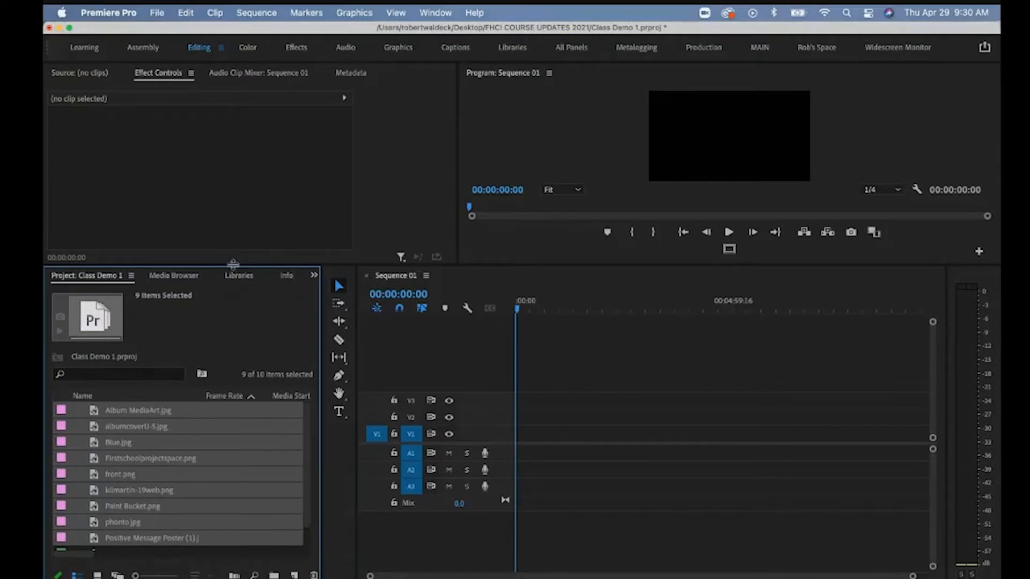
Widen the Project panel and raise its top border so all imported files are listed.
drag(233, 264, 252, 299)
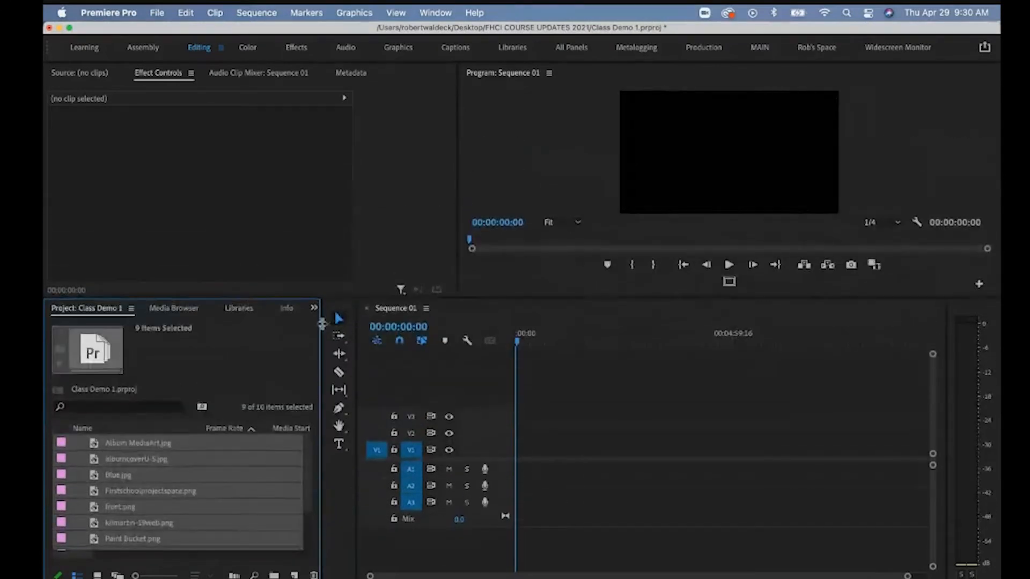
drag(322, 324, 370, 326)
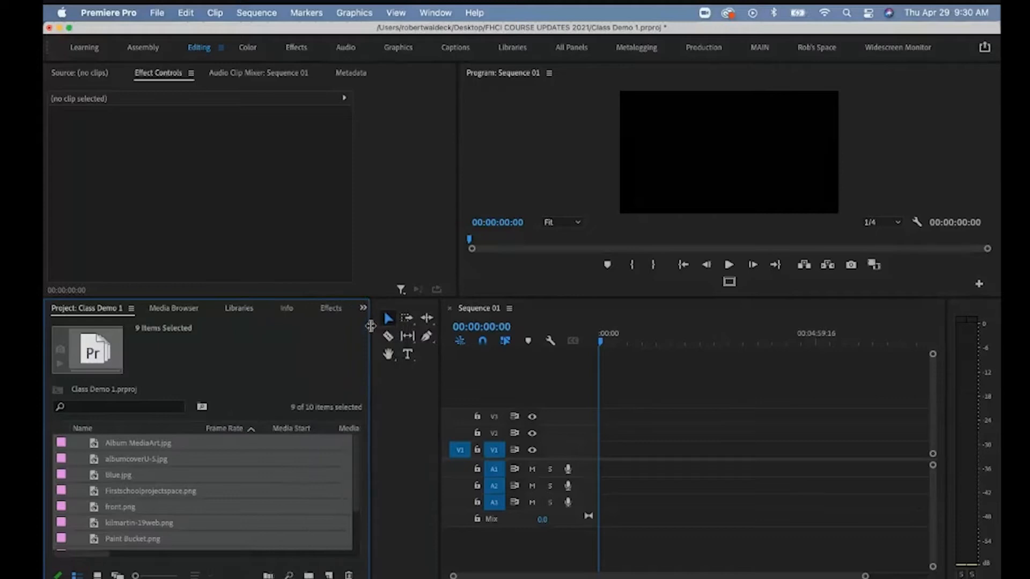
drag(288, 298, 287, 219)
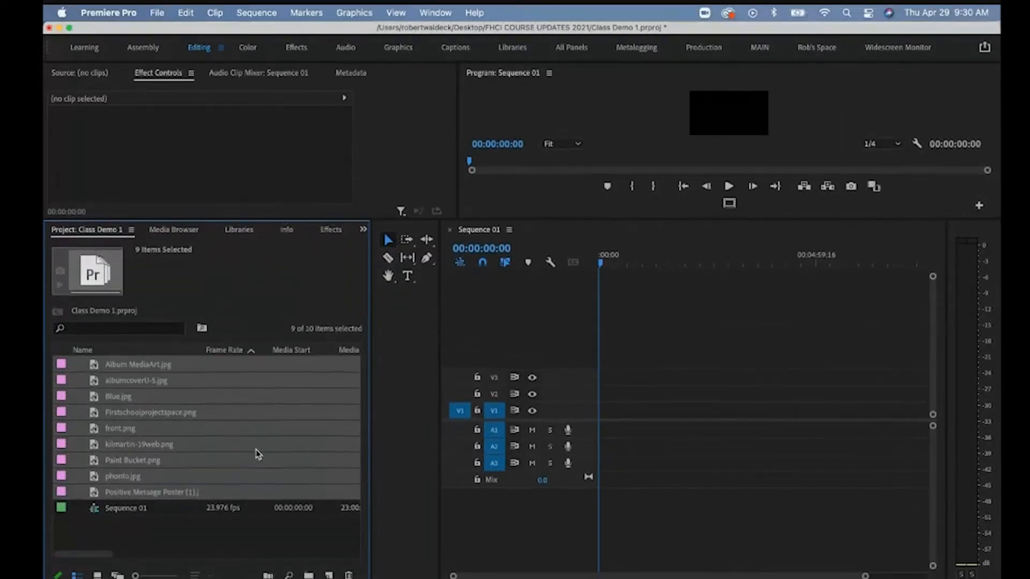
click(158, 531)
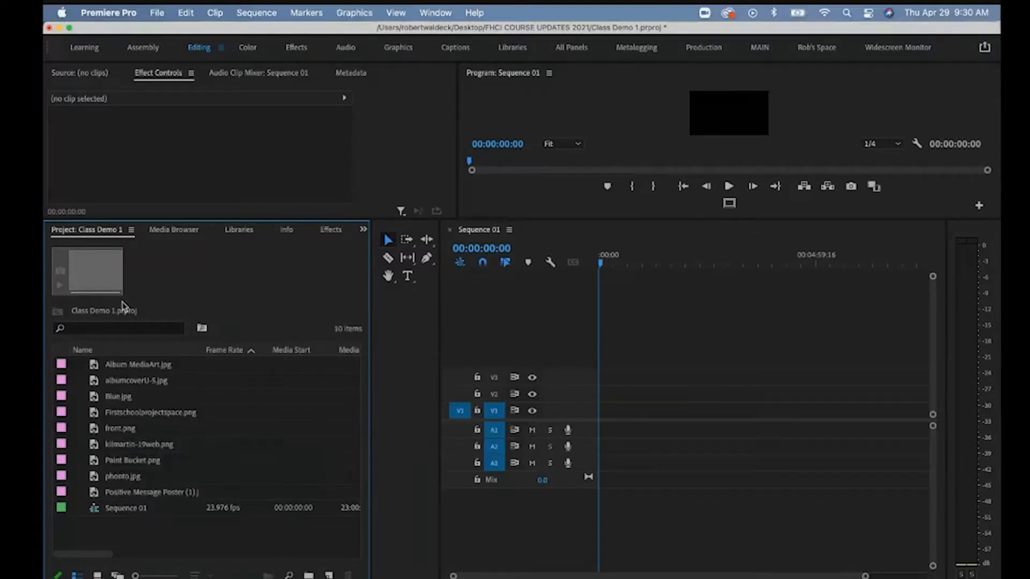
mouse_move(139, 429)
Create a bin named 'Images 1' and move all nine images into it.
click(308, 575)
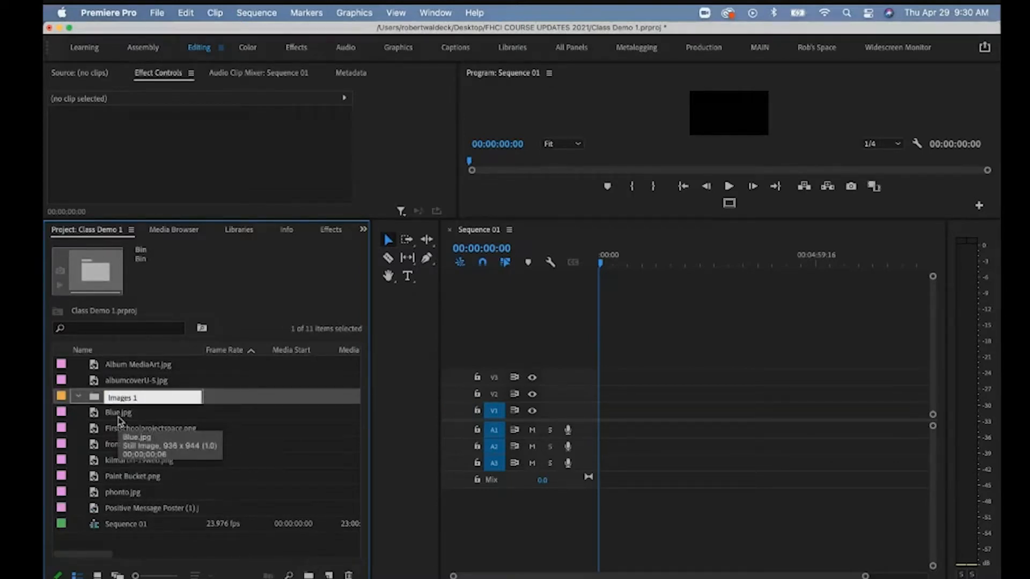
text(Images 1)
click(114, 417)
drag(117, 417, 123, 398)
click(124, 382)
shift+click(125, 367)
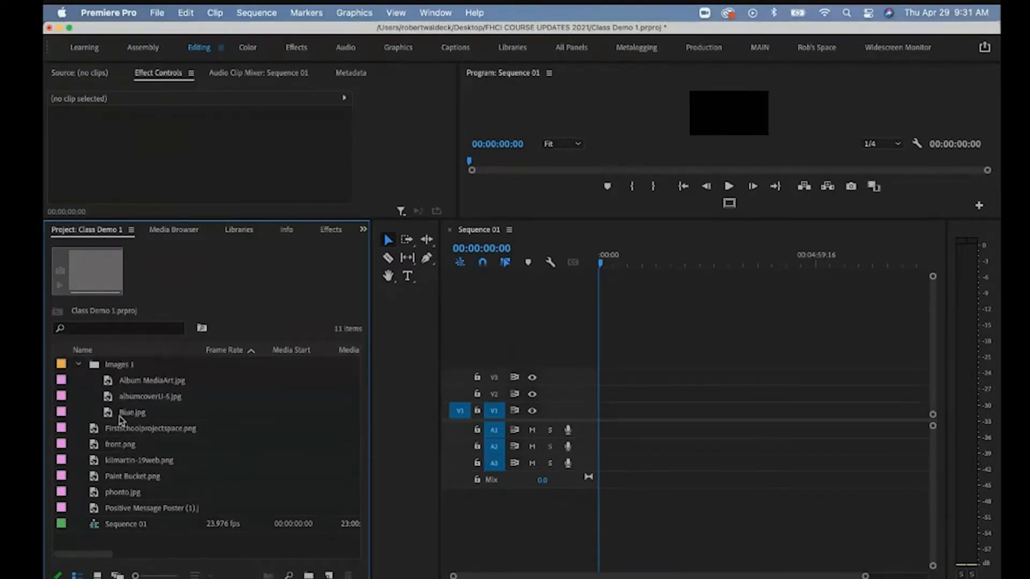
click(119, 428)
shift+click(119, 509)
drag(113, 436, 110, 369)
click(79, 365)
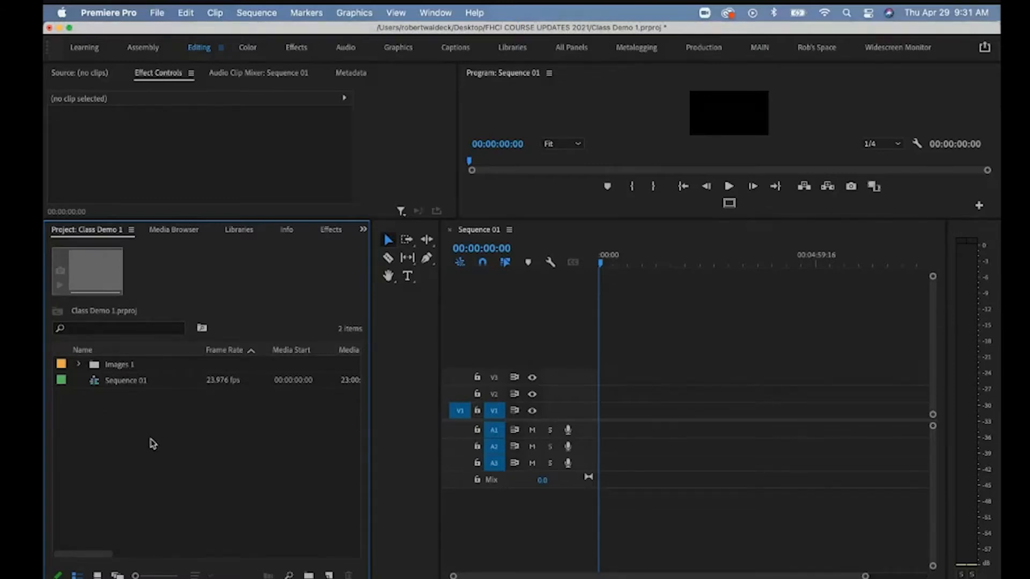
Add a second empty bin named 'Music' and expand the Images 1 bin.
right_click(151, 441)
click(196, 354)
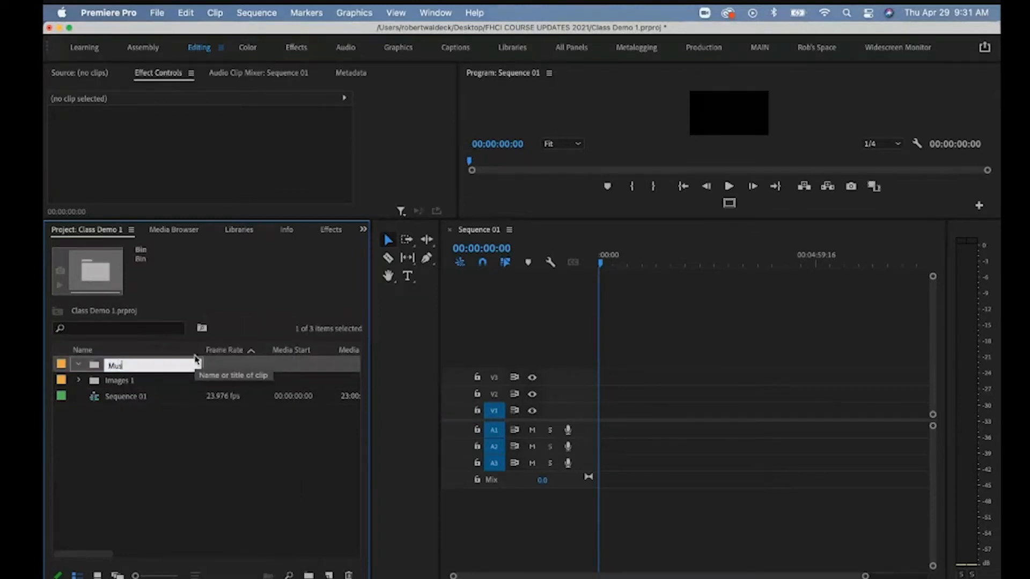
click(193, 416)
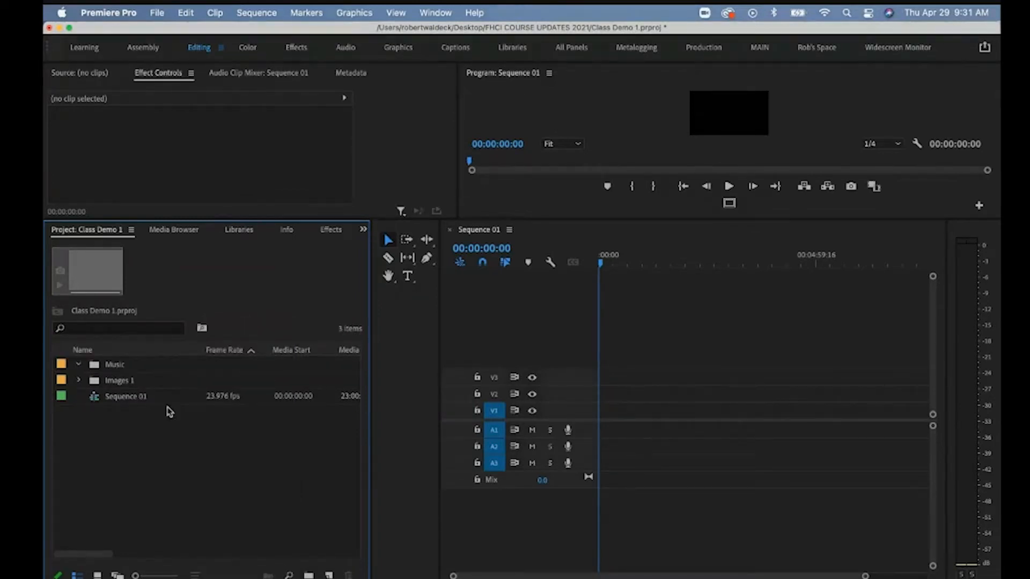
click(79, 381)
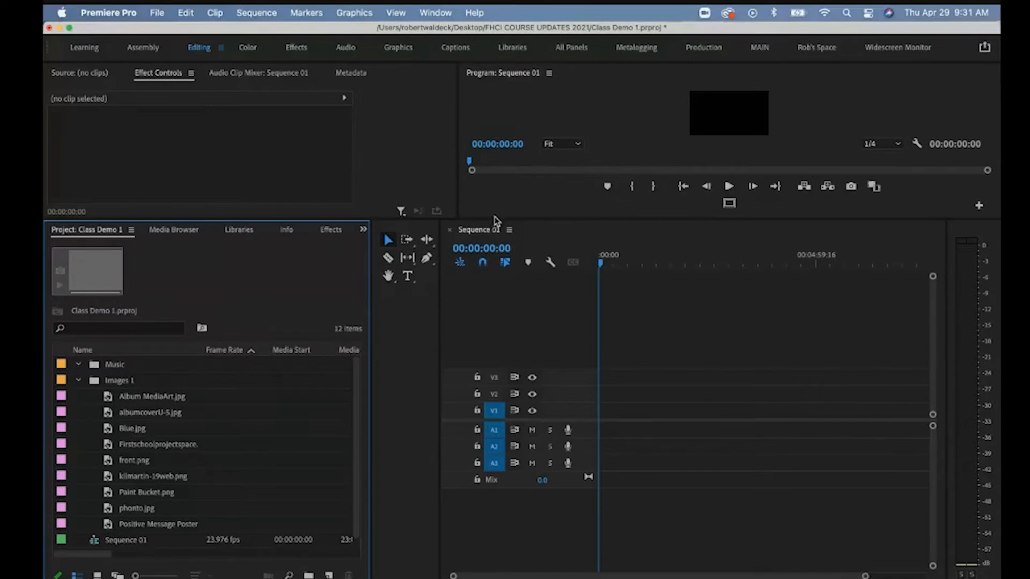
drag(495, 219, 494, 402)
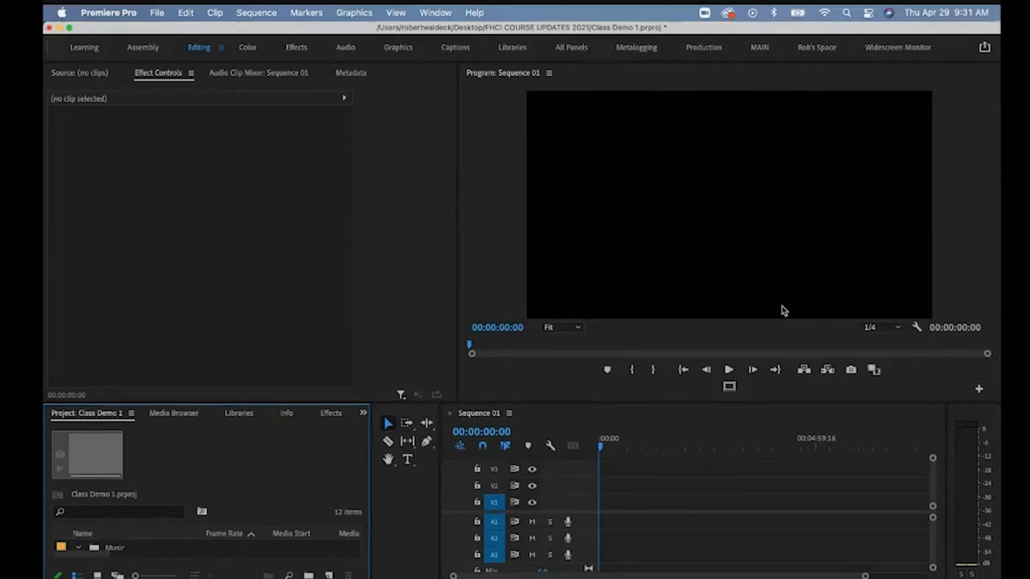
click(892, 329)
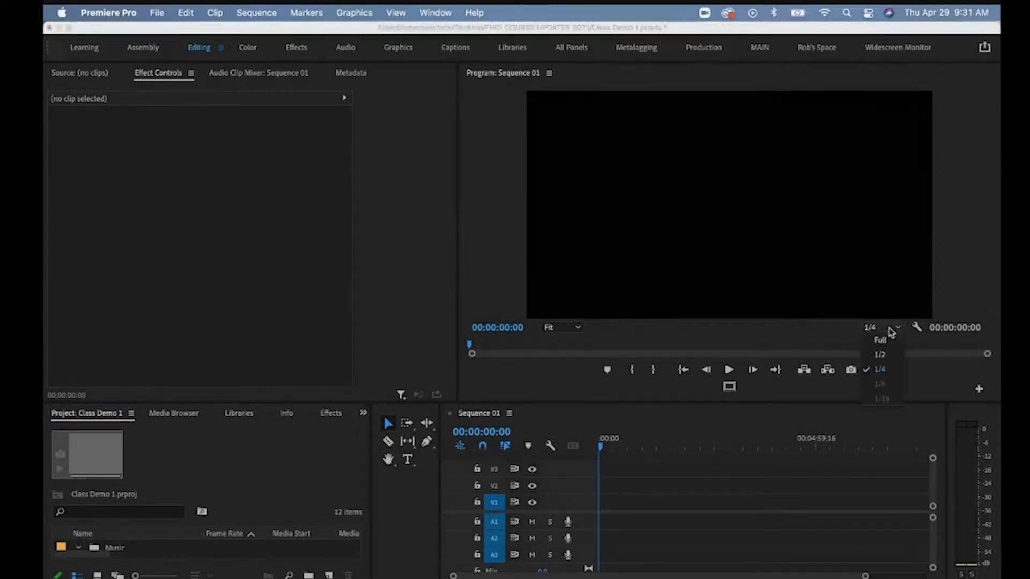
click(880, 339)
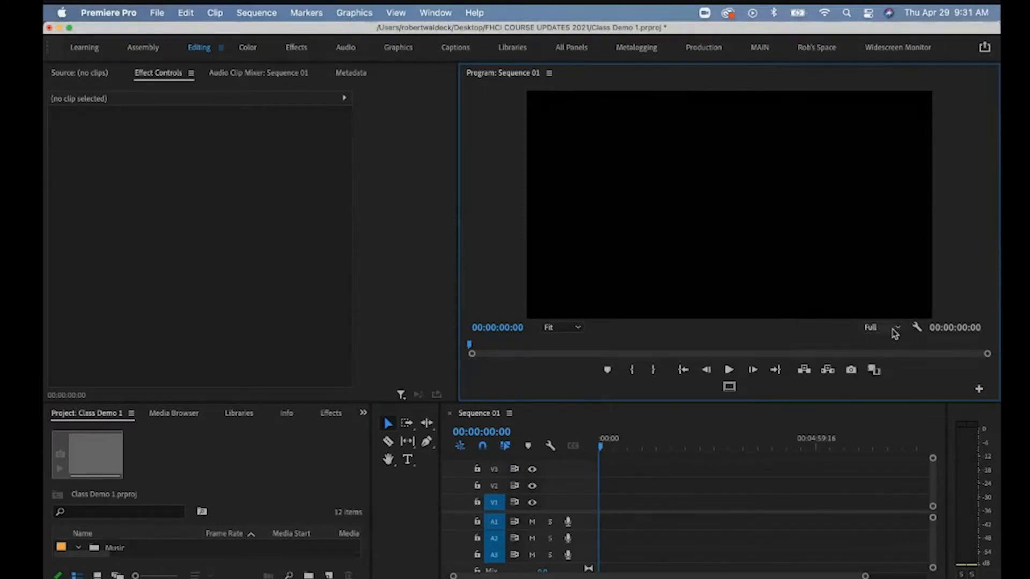
click(882, 328)
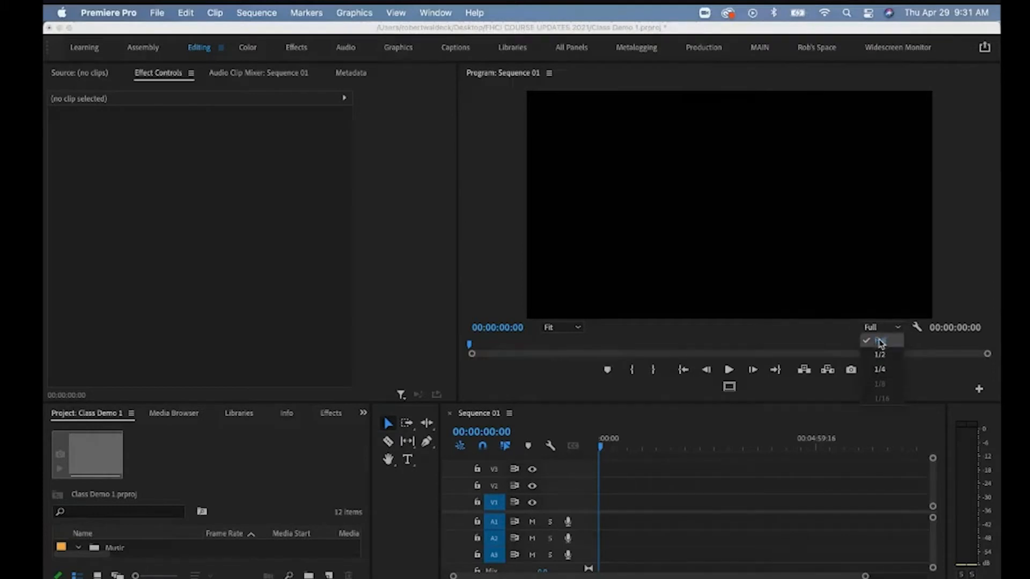
click(880, 369)
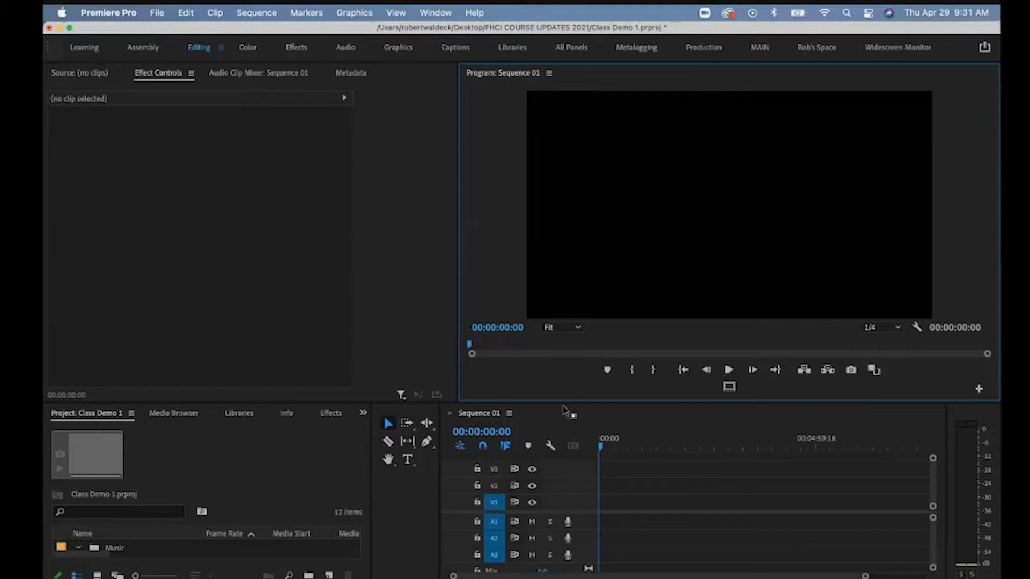
Give the timeline more height and place Album MediaArt.jpg at the start of V1.
drag(566, 402, 566, 358)
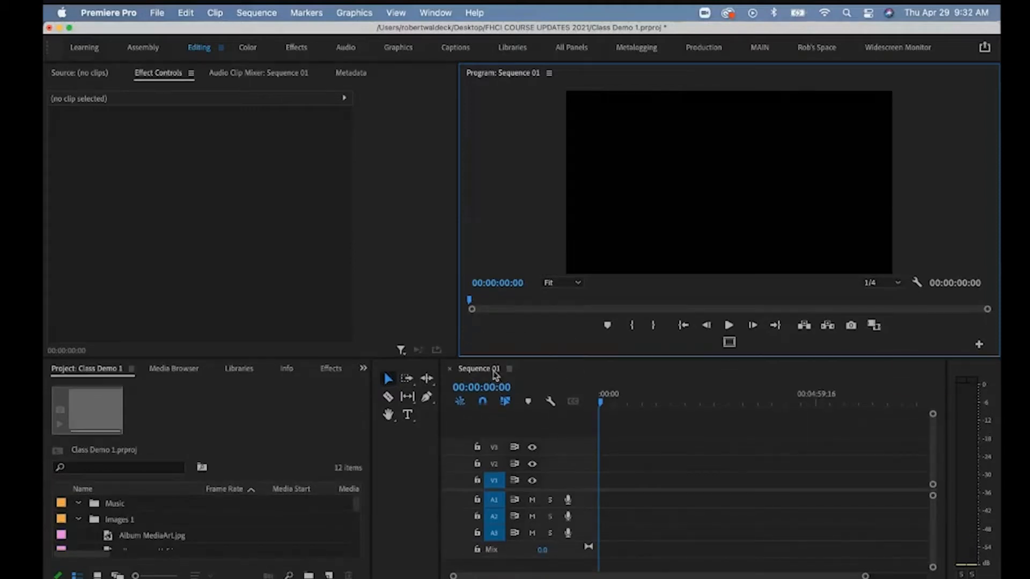
mouse_move(611, 406)
mouse_down()
mouse_move(659, 405)
mouse_move(611, 407)
mouse_up()
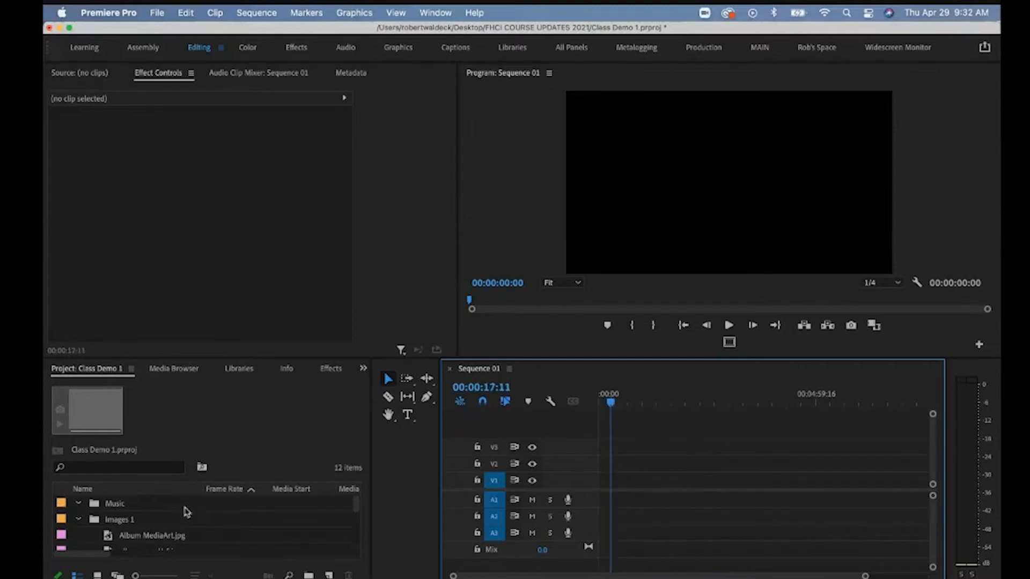
click(155, 536)
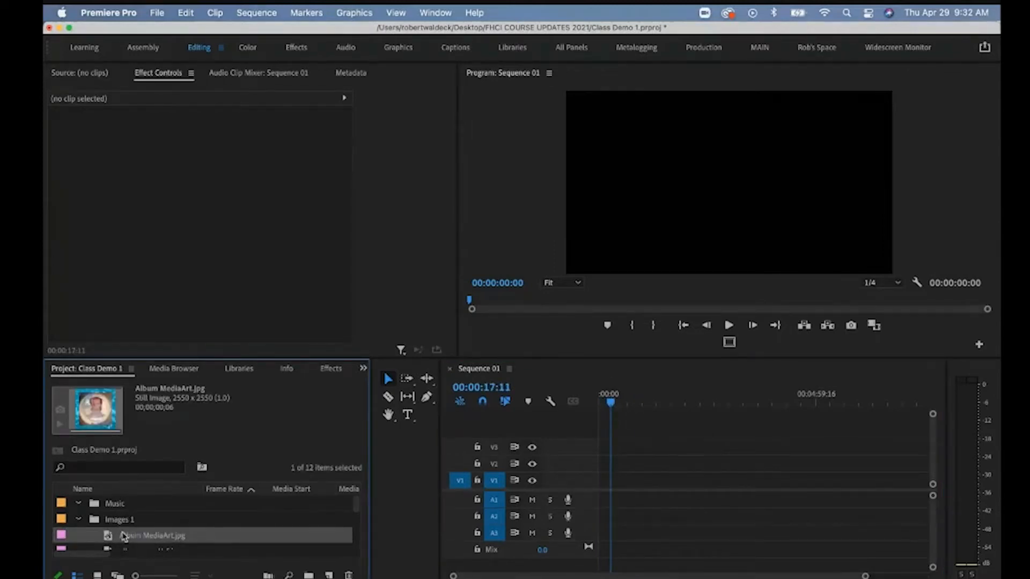
drag(114, 539, 597, 475)
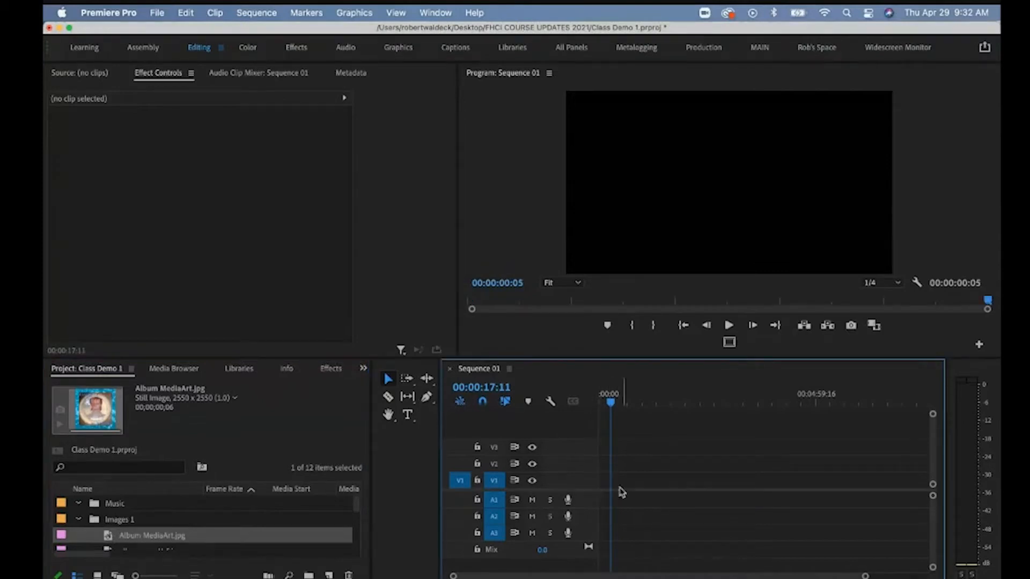
drag(611, 402, 585, 405)
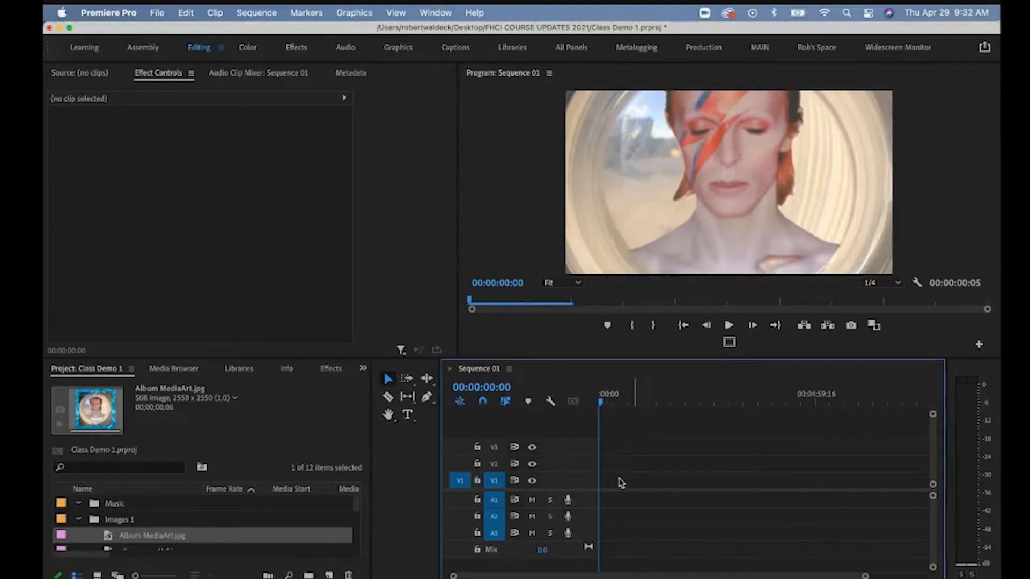
Zoom the timeline in and out around the clip with the Zoom tool and widen the panel.
drag(870, 575, 694, 552)
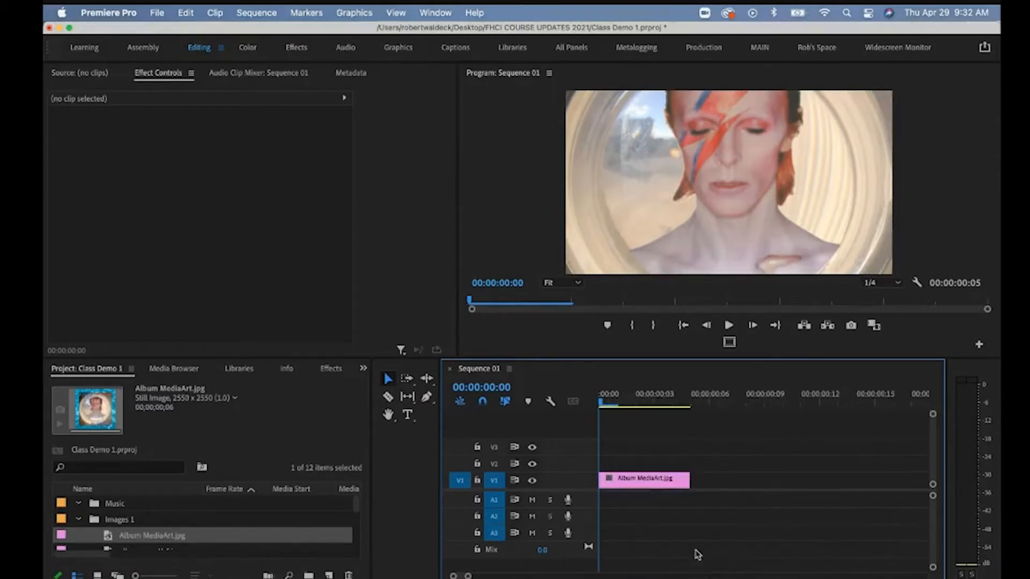
drag(474, 576, 471, 566)
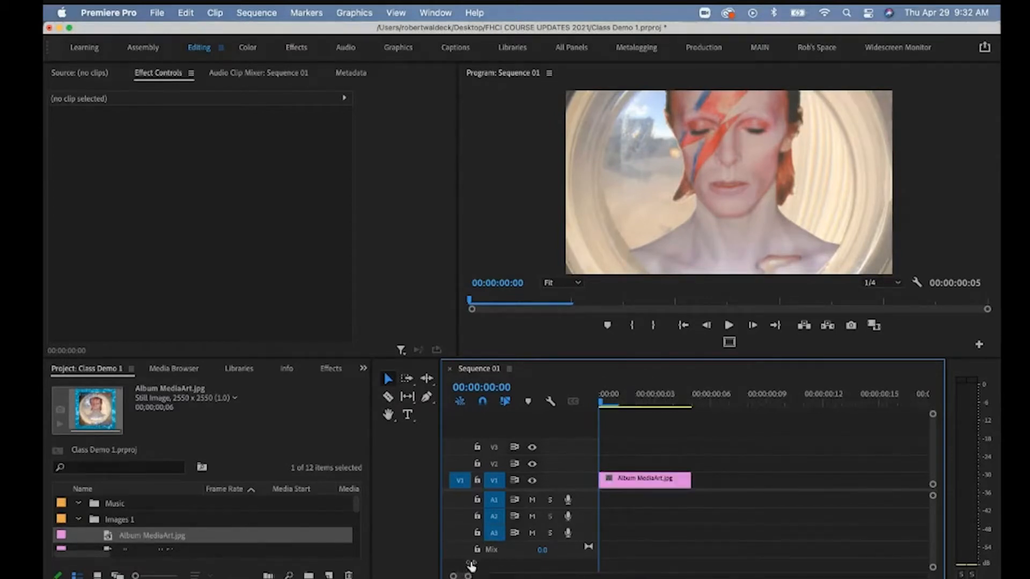
key(z)
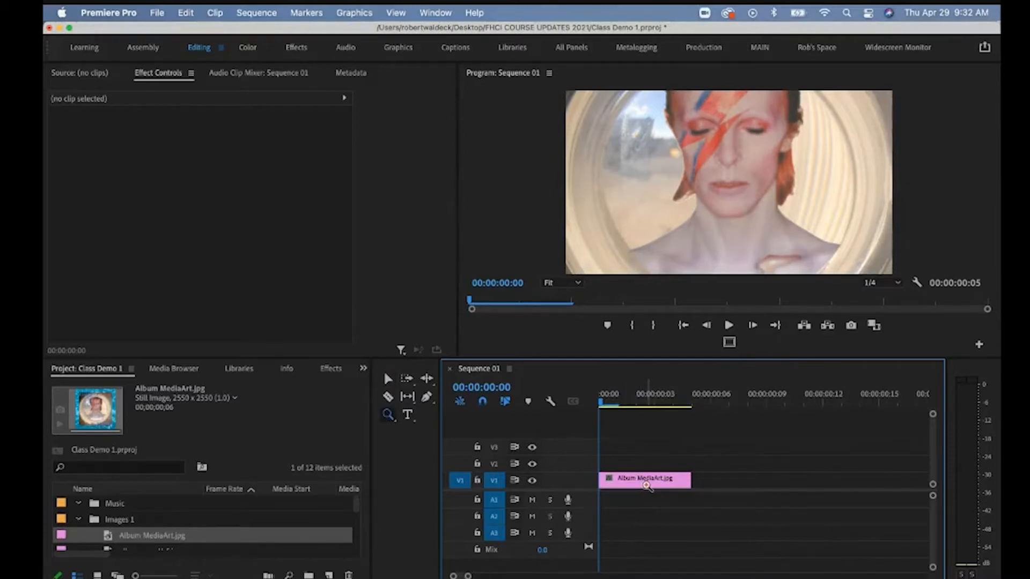
click(646, 485)
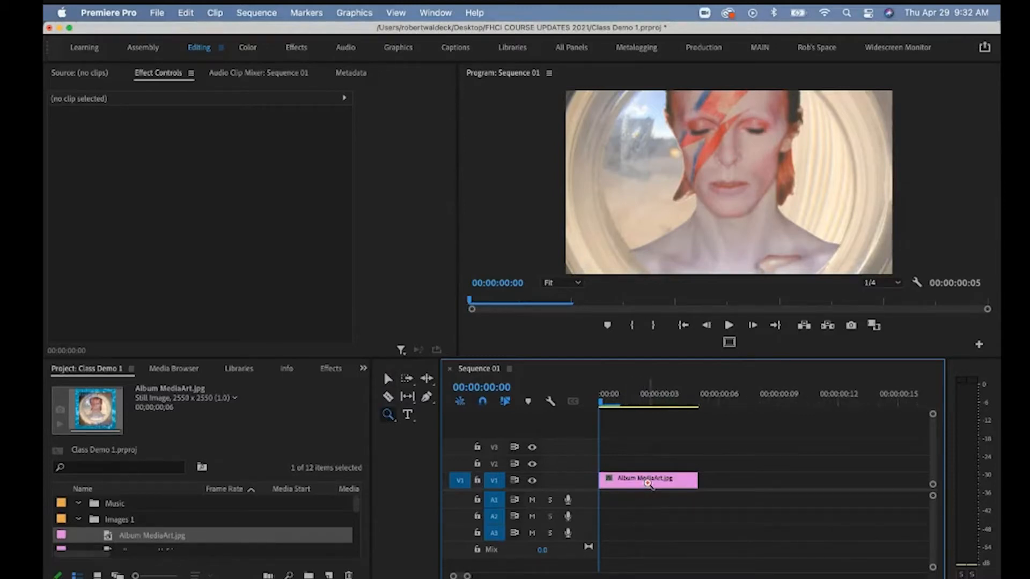
alt+click(648, 483)
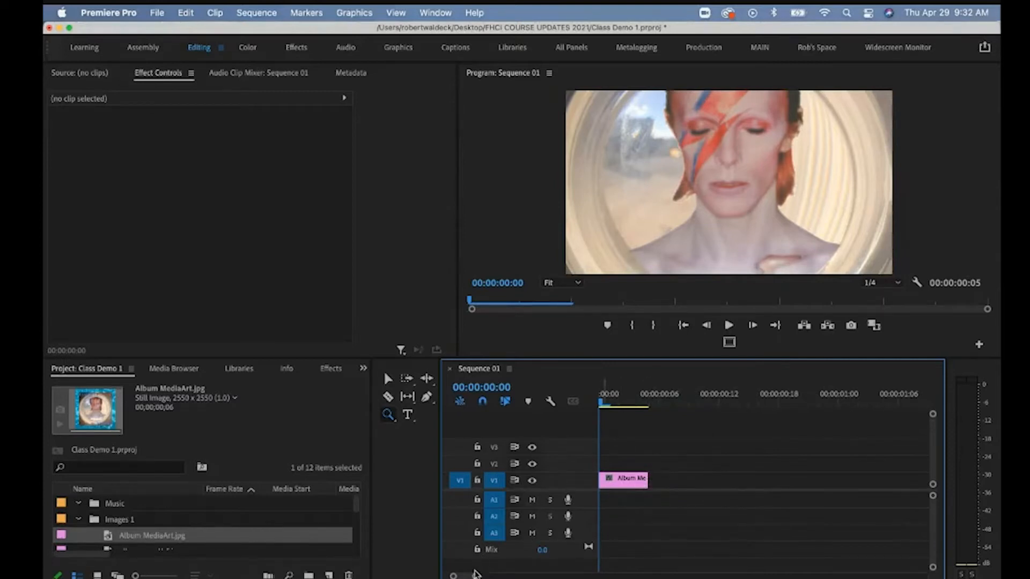
mouse_move(475, 575)
mouse_down()
mouse_move(512, 575)
mouse_move(488, 575)
mouse_up()
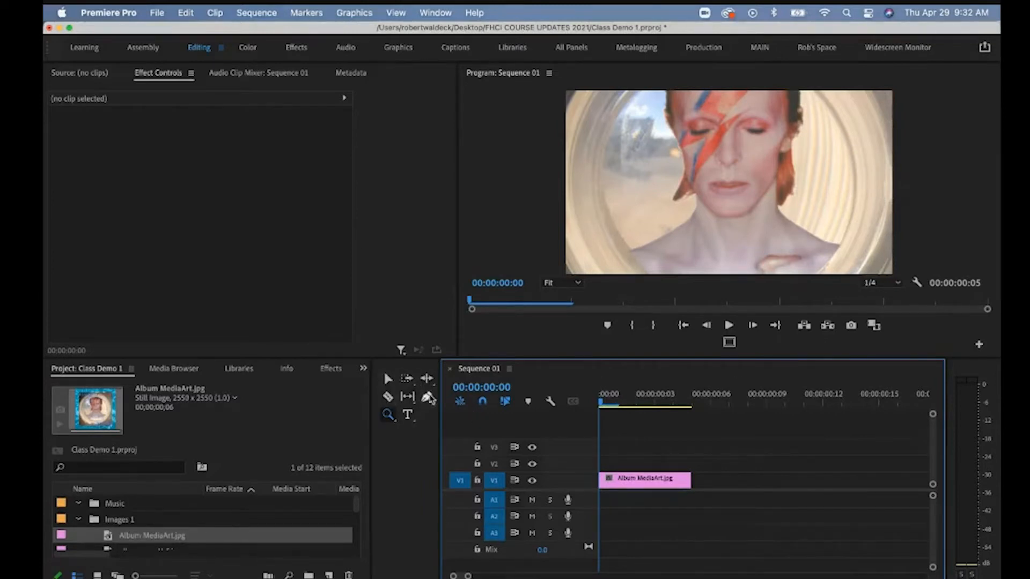
drag(440, 411, 419, 411)
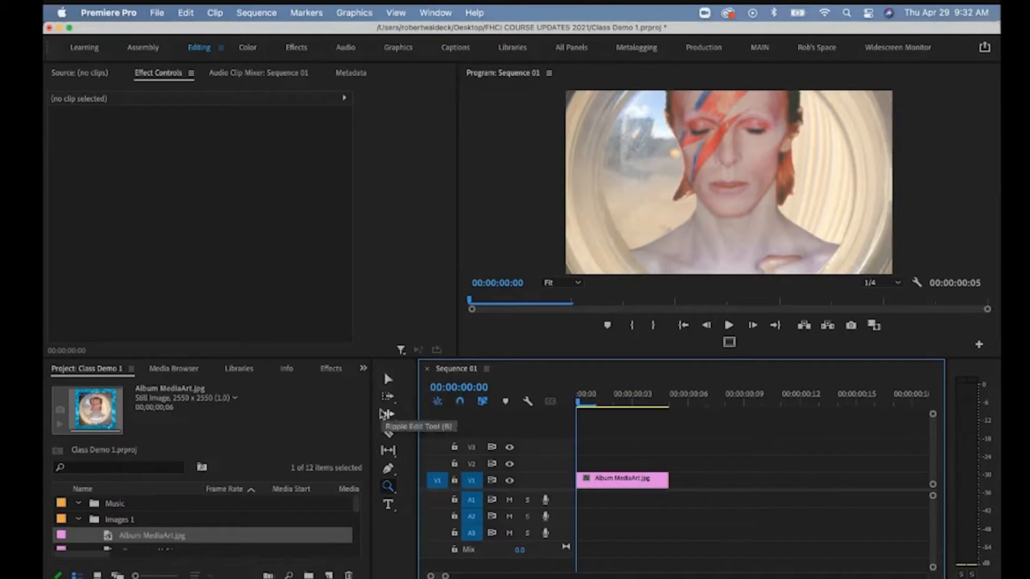
Extend the Album MediaArt.jpg clip on V1 to 20 frames, ending at 00:00:00:19.
click(388, 381)
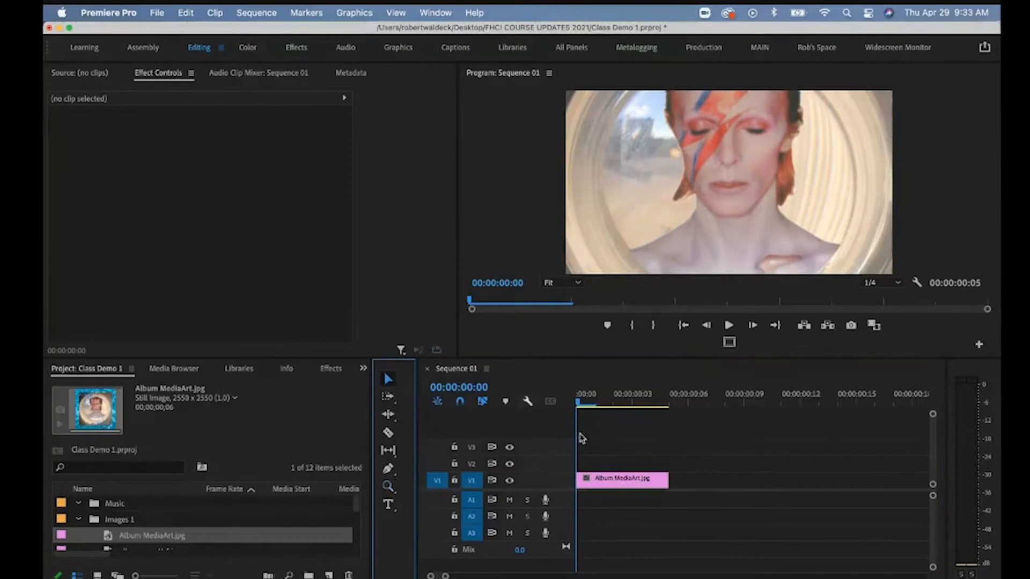
click(601, 481)
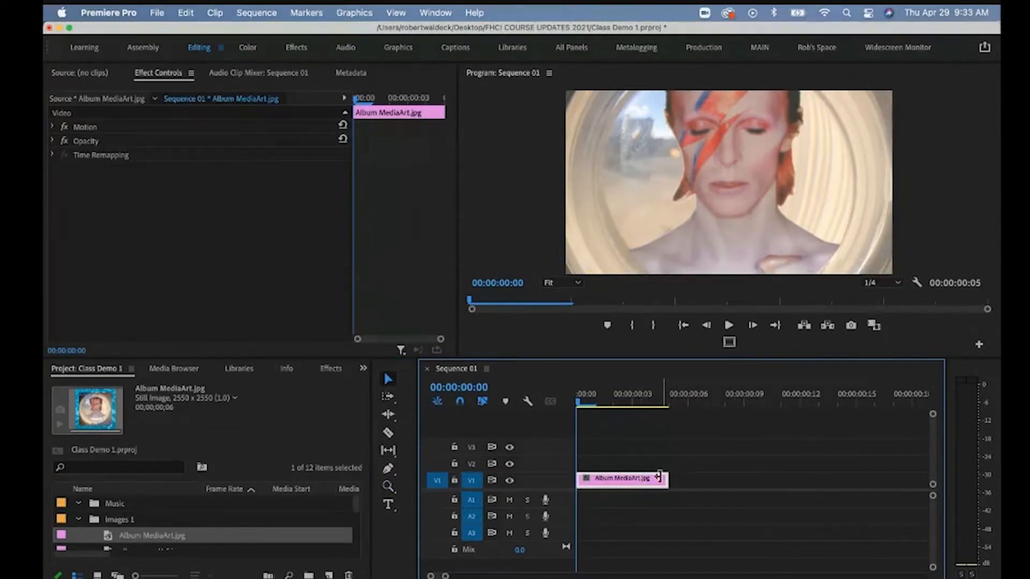
drag(664, 477, 815, 476)
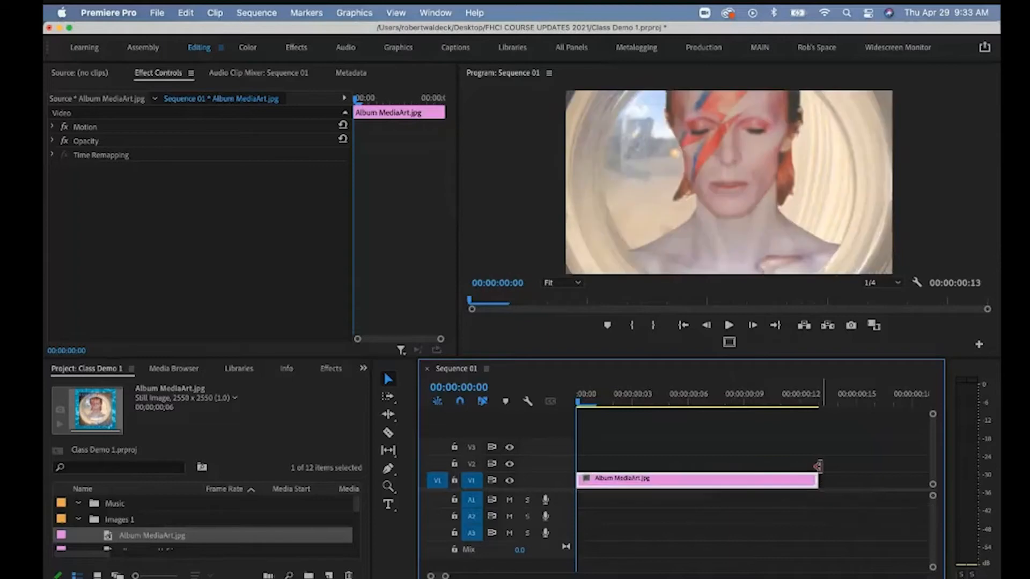
click(813, 476)
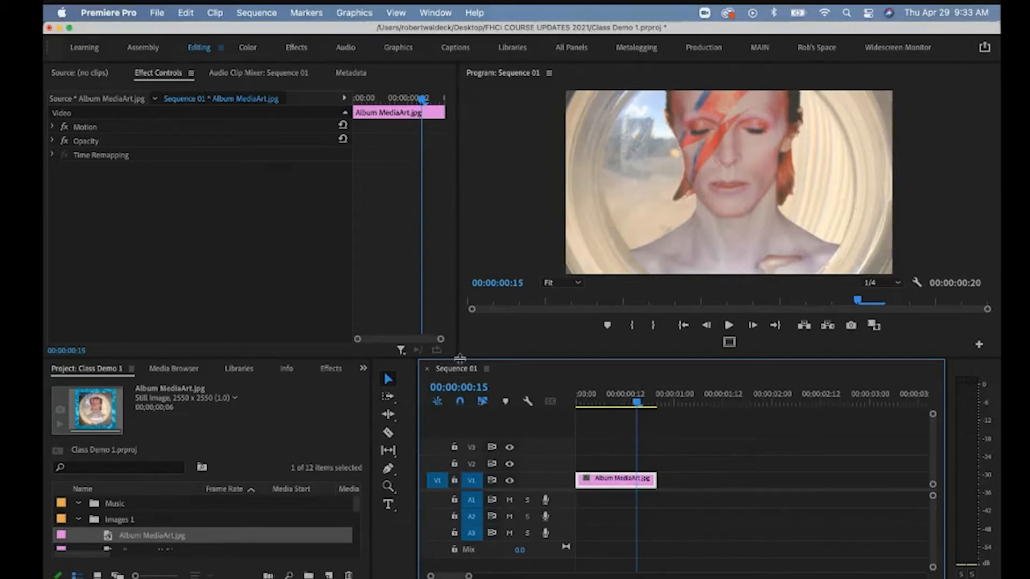
click(257, 12)
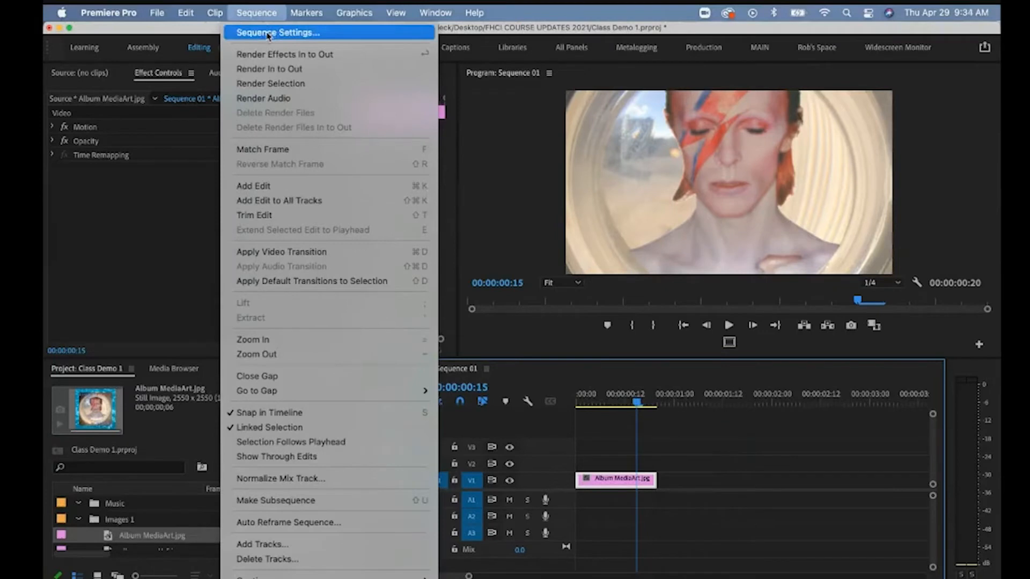
click(267, 35)
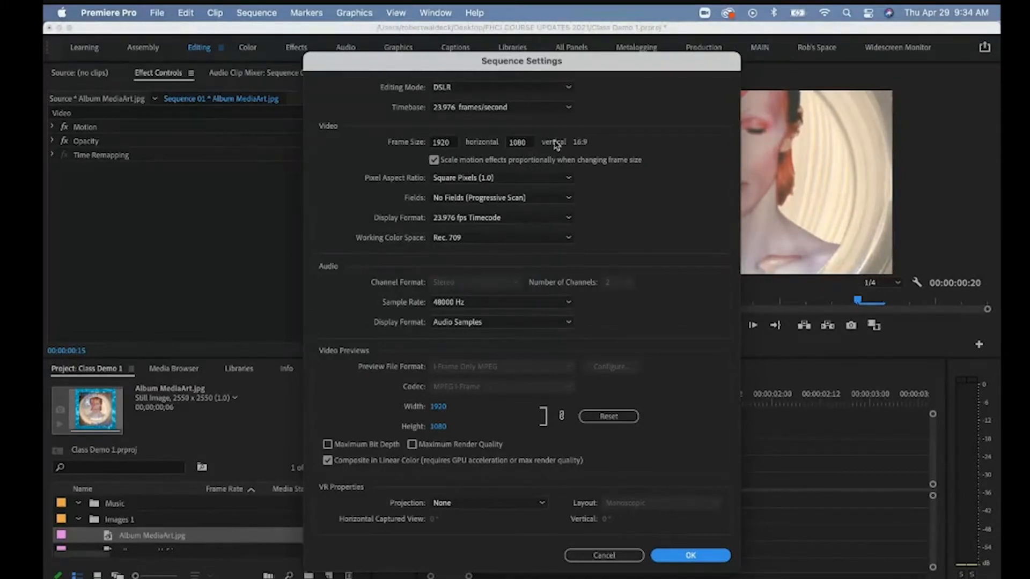
click(605, 556)
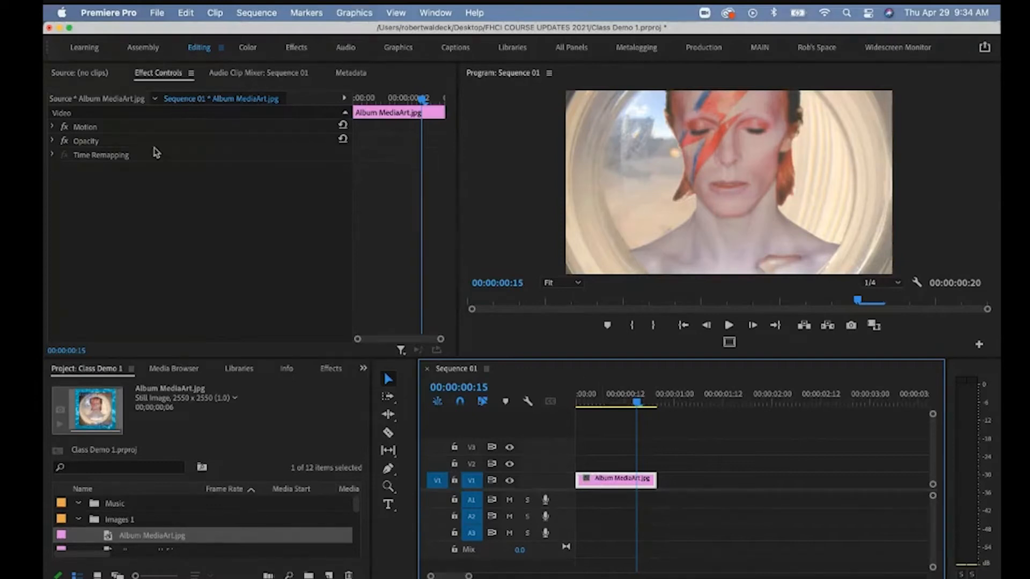
Set Album MediaArt.jpg's Motion Scale to 70, then scrub it down to 42.
click(157, 81)
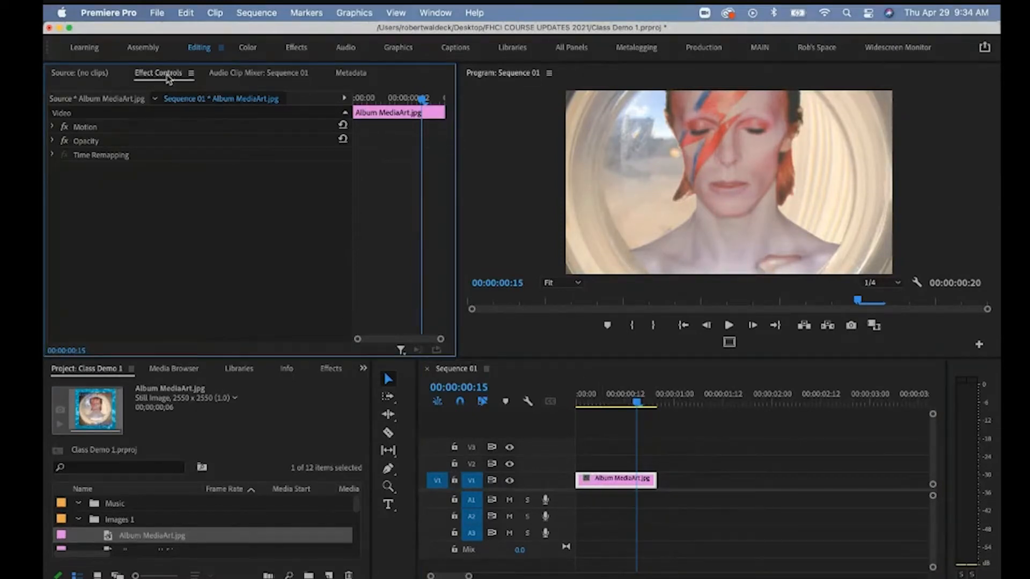
click(430, 16)
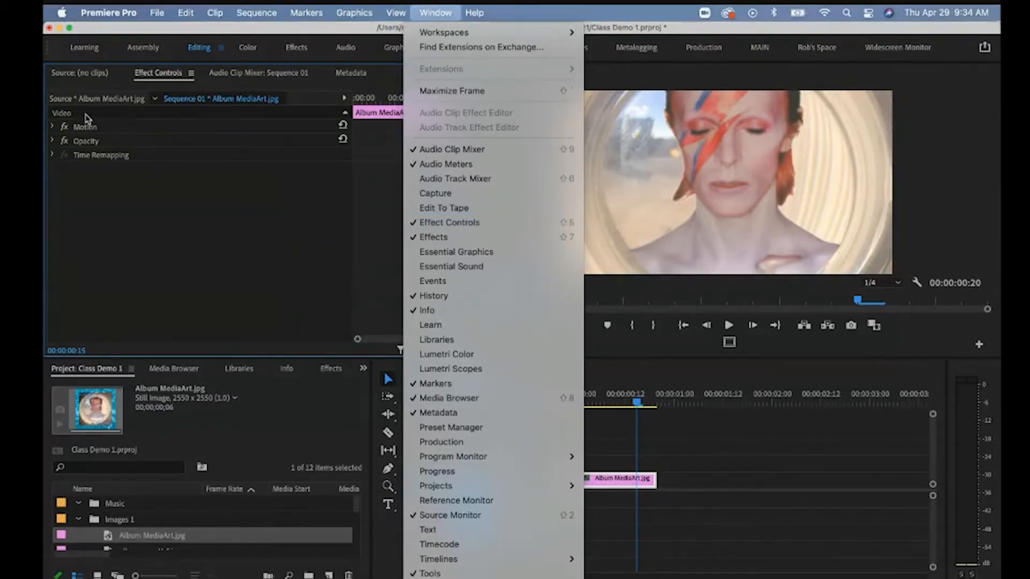
click(173, 188)
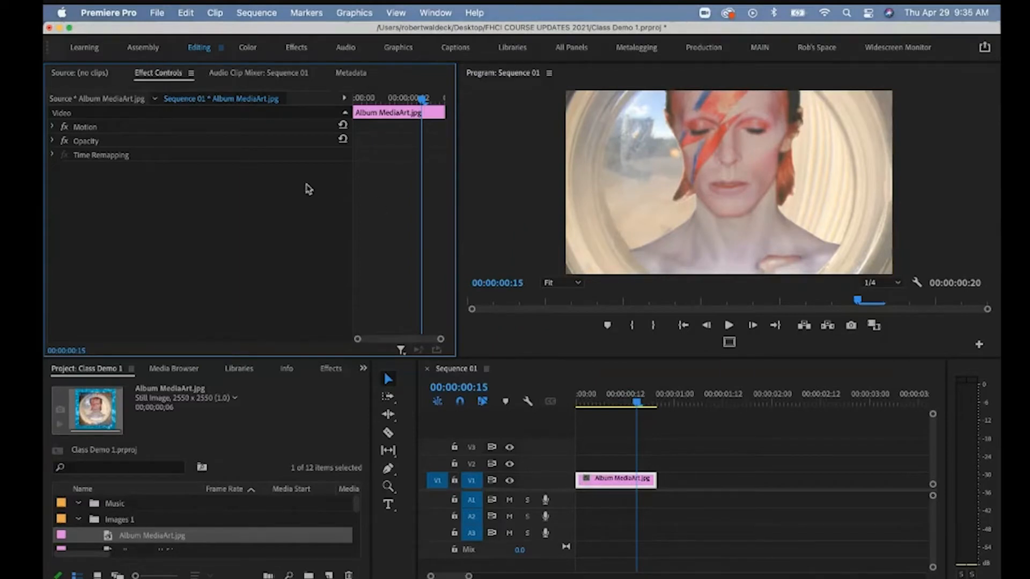
click(52, 126)
click(205, 156)
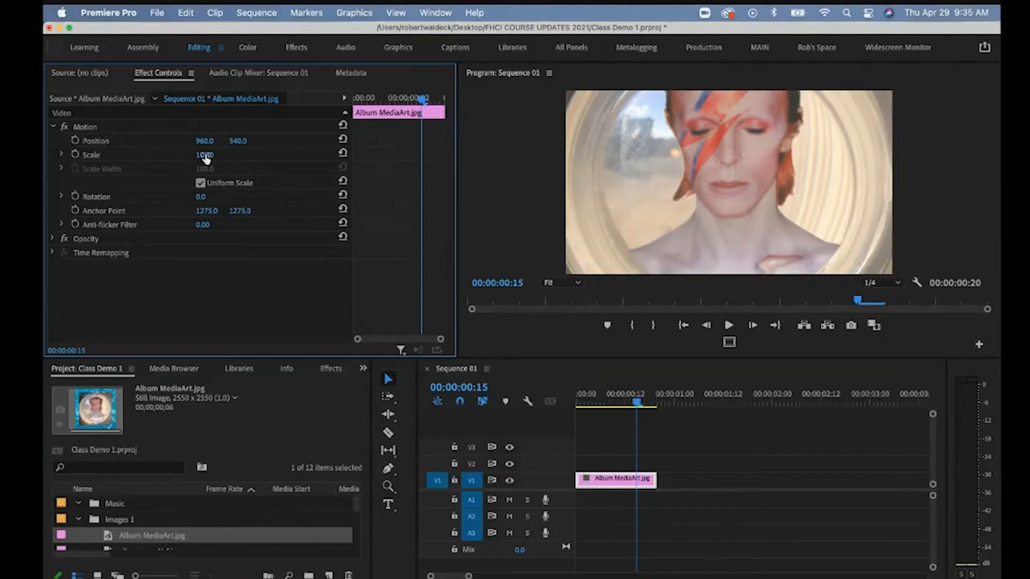
text(70)
key(Return)
drag(204, 157, 215, 155)
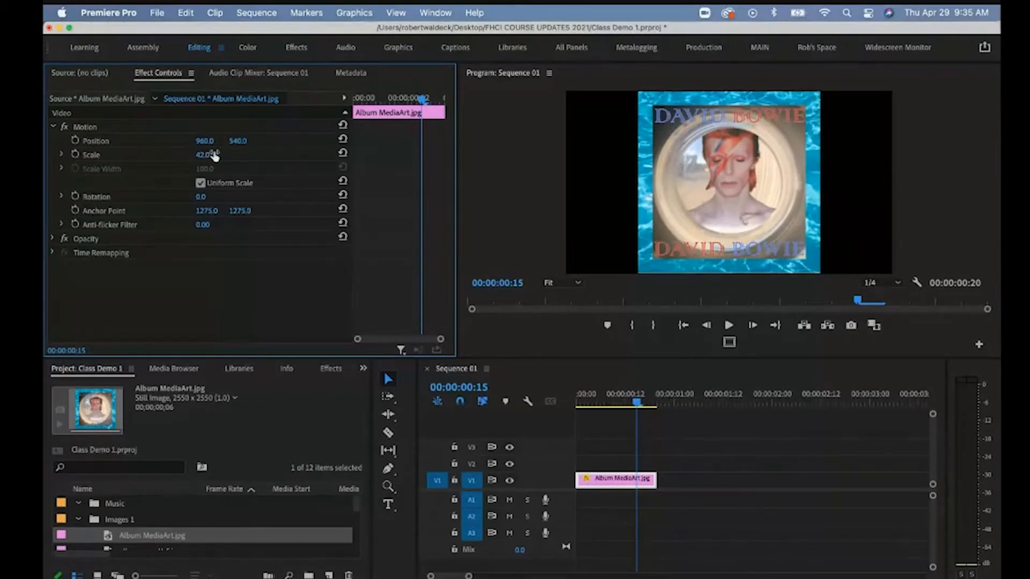
click(258, 13)
click(265, 33)
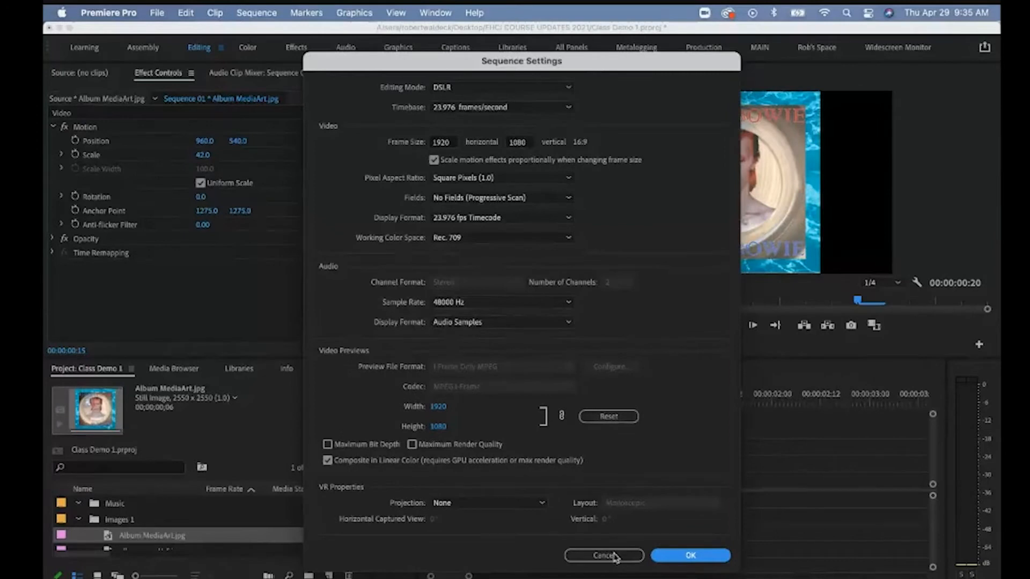
click(667, 557)
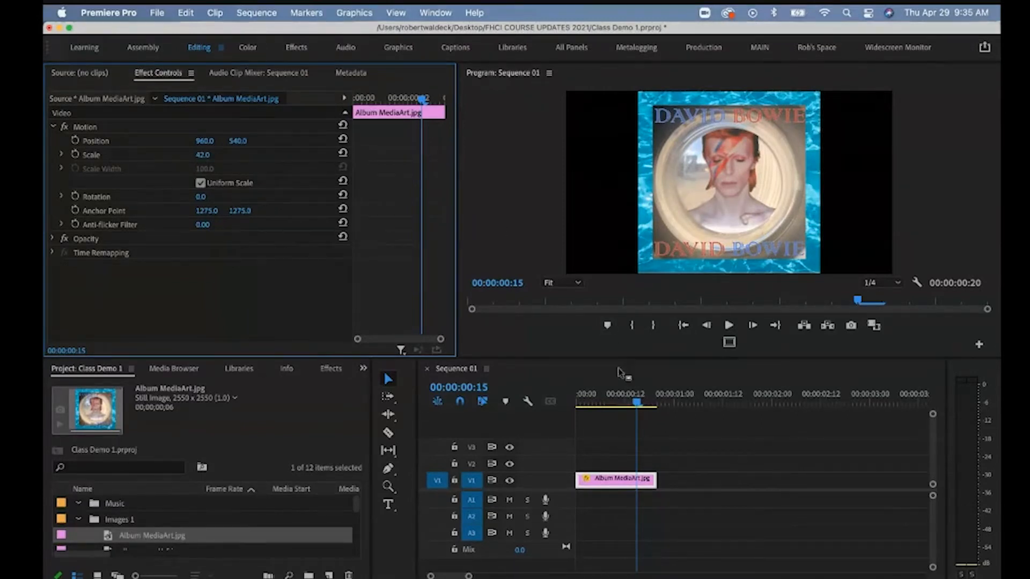
click(638, 406)
Set the album image's Scale to 100 and lower its Position to 981, 750.
drag(634, 406, 579, 407)
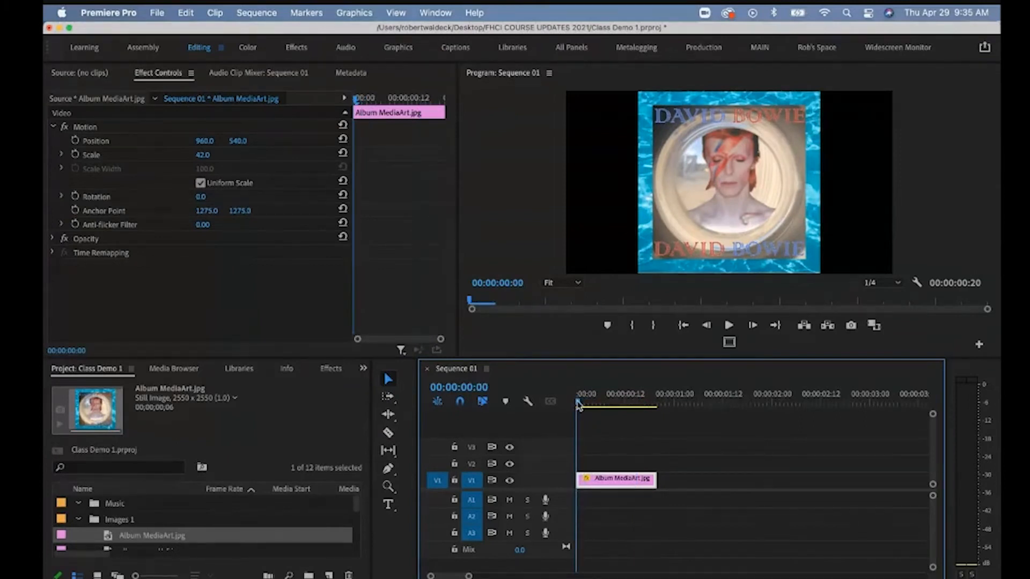
click(213, 152)
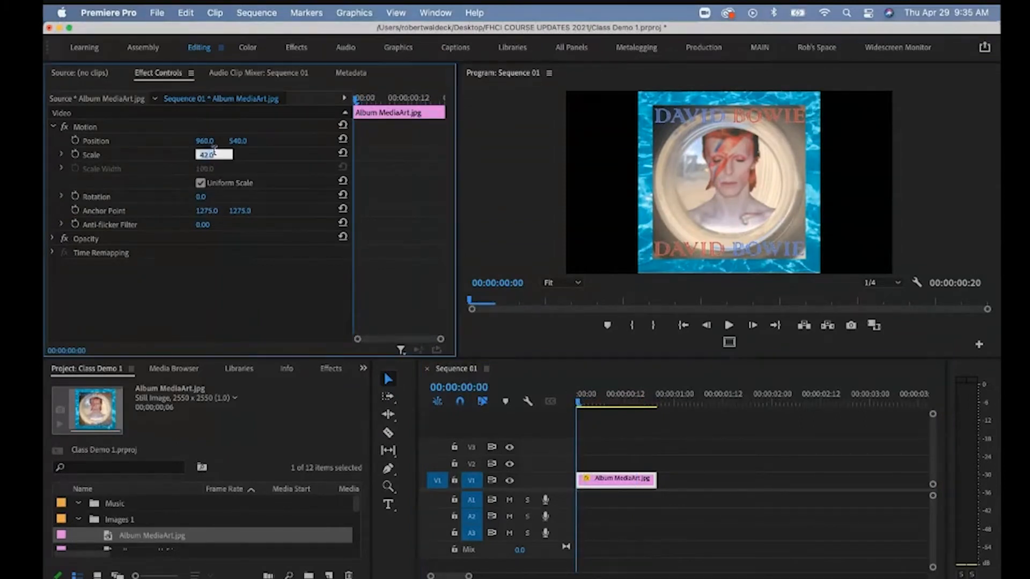
key(Return)
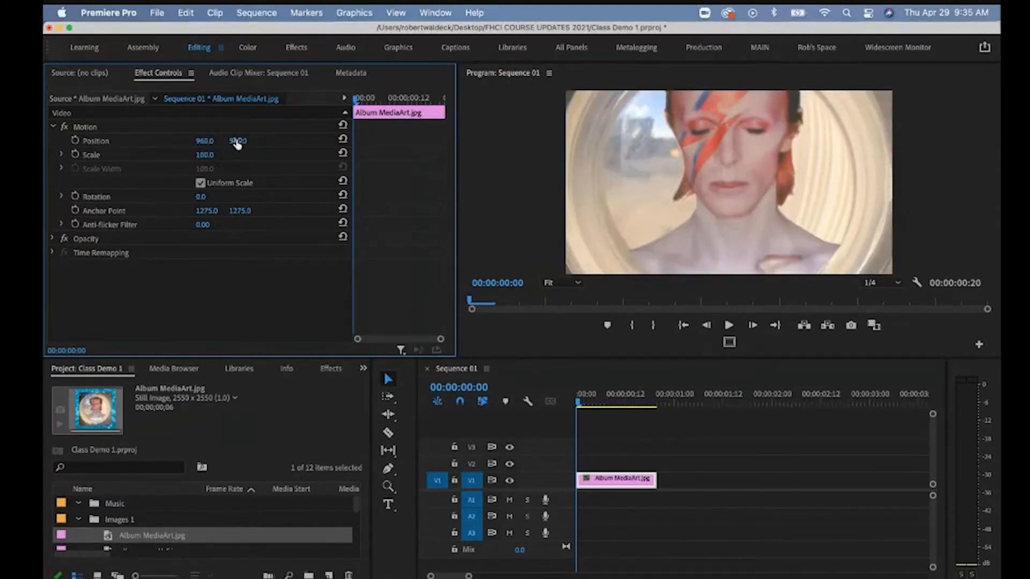
drag(237, 144, 204, 142)
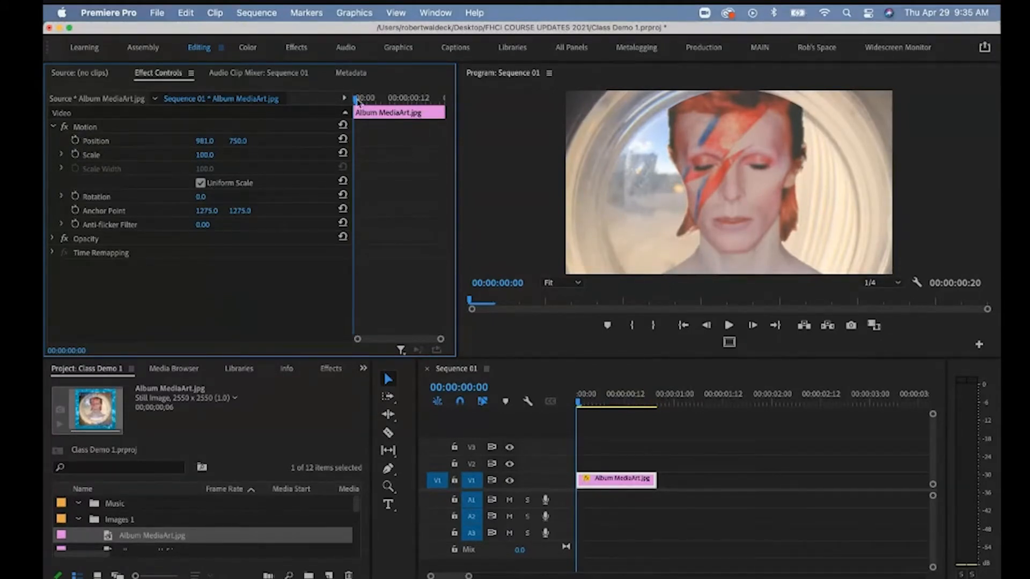
Scrub a few frames into the clip to preview, then return to 00:00.
drag(358, 101, 367, 102)
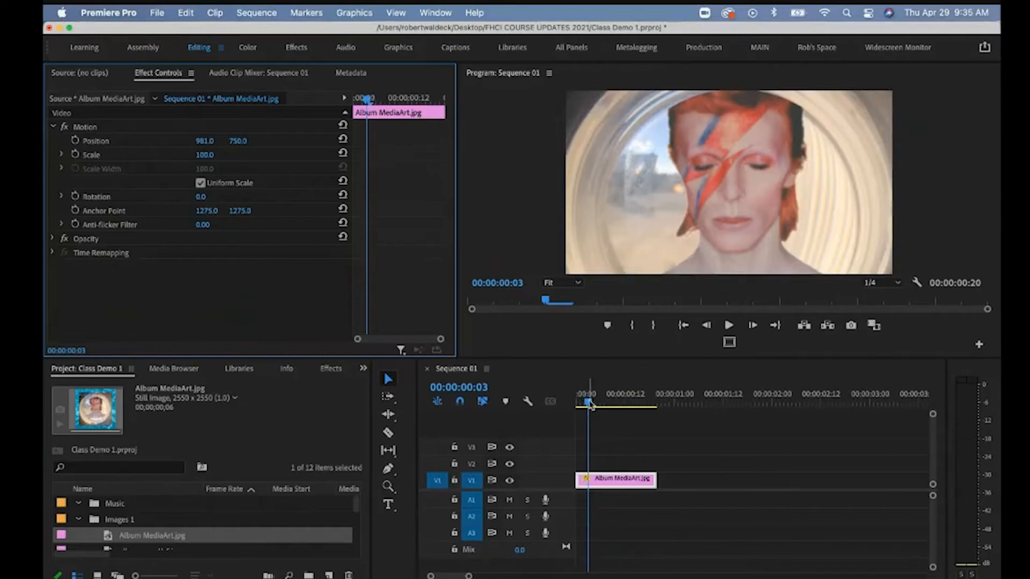
click(608, 486)
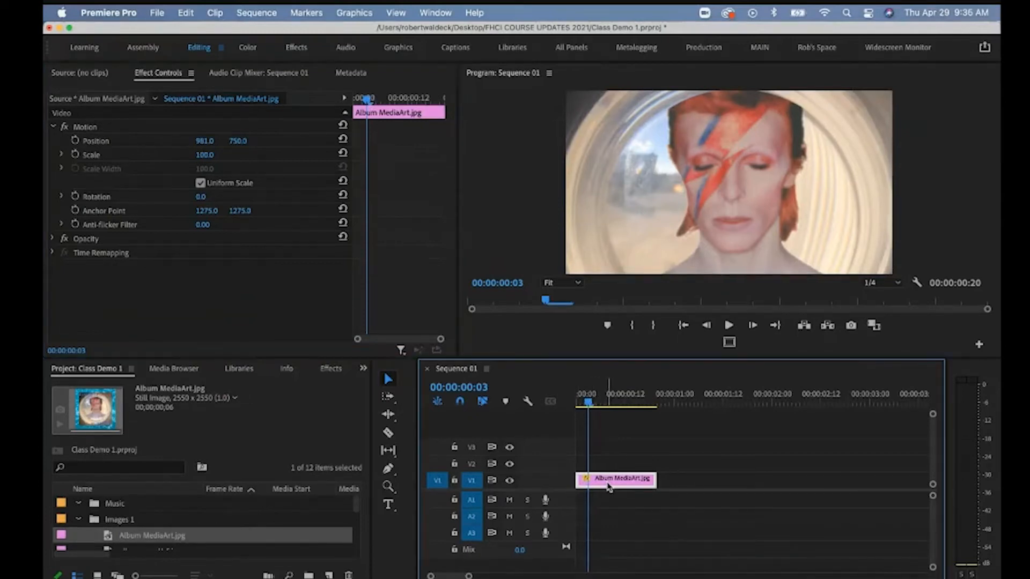
click(379, 111)
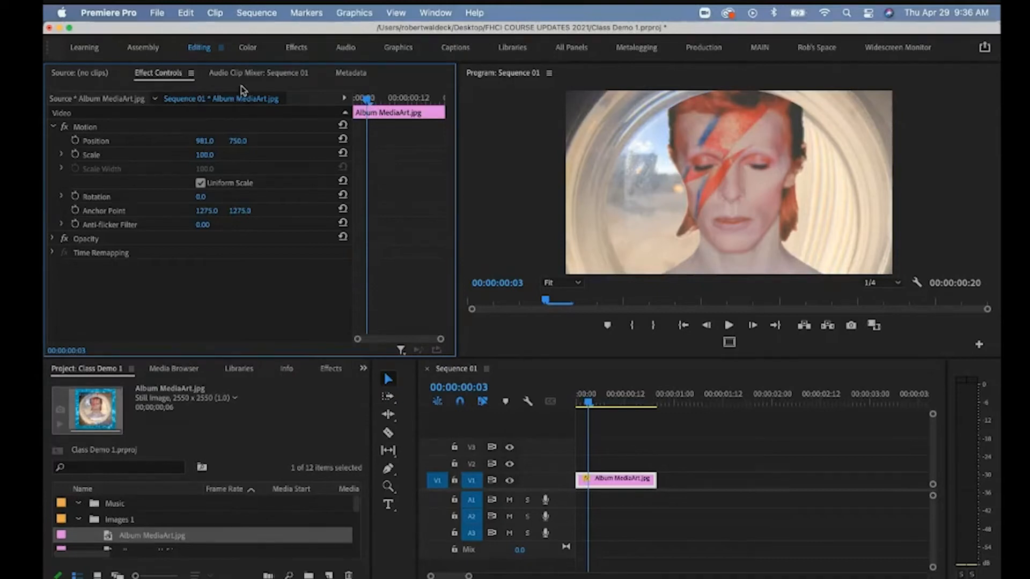
drag(367, 99, 379, 102)
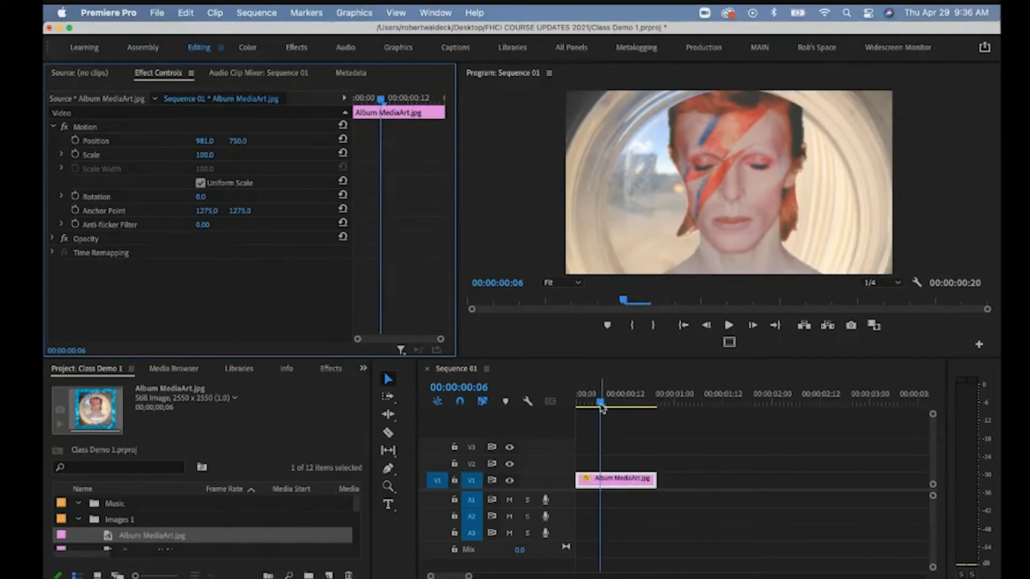
drag(602, 408, 596, 403)
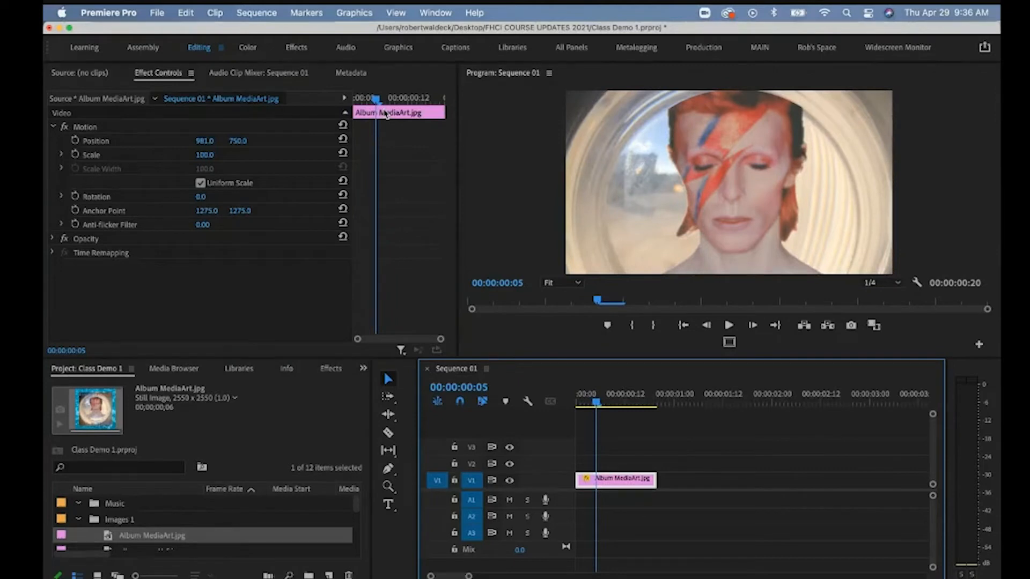
drag(375, 99, 350, 101)
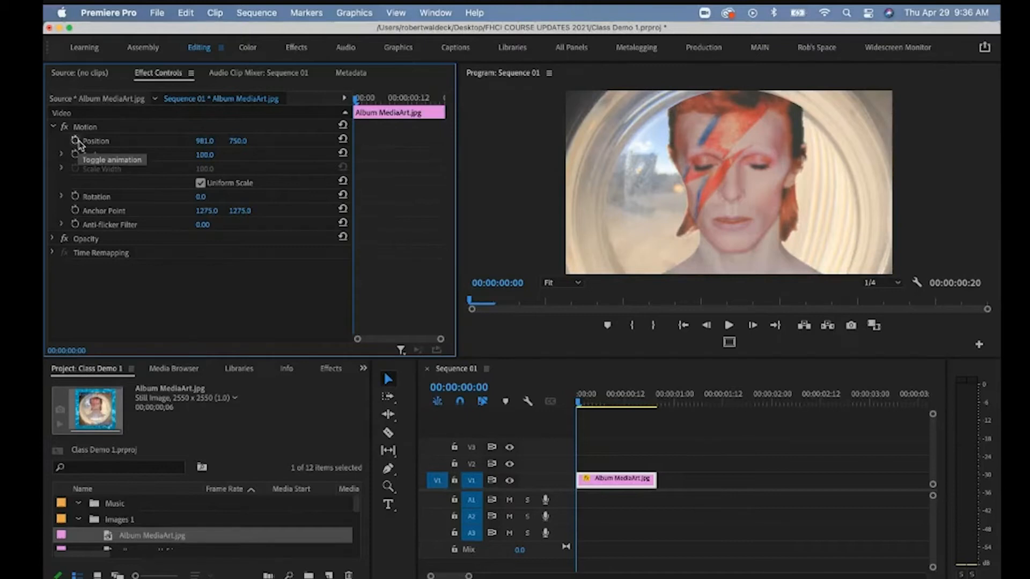
Start Position keyframing and shift the first keyframe to frame 1.
click(76, 141)
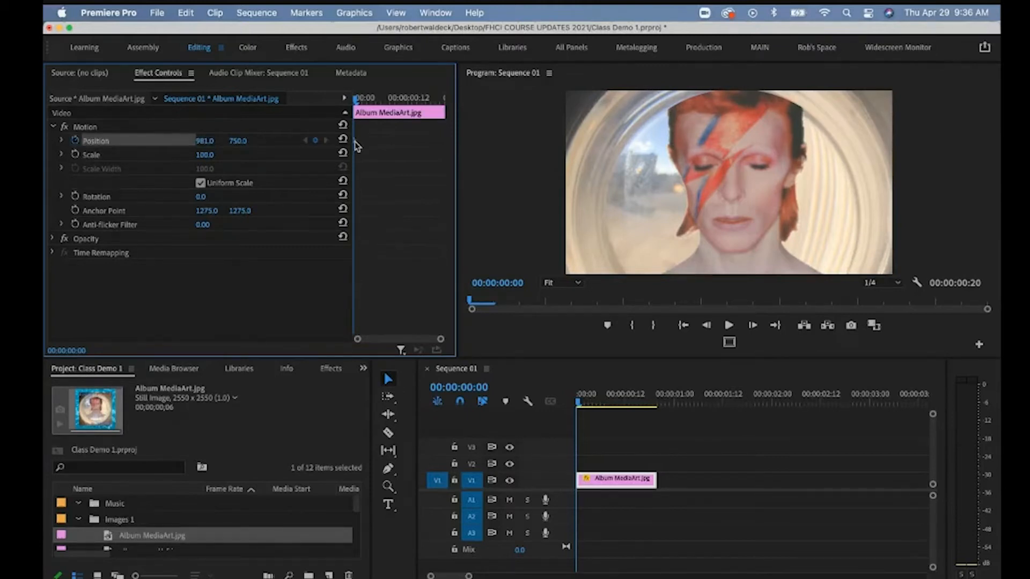
drag(358, 99, 380, 98)
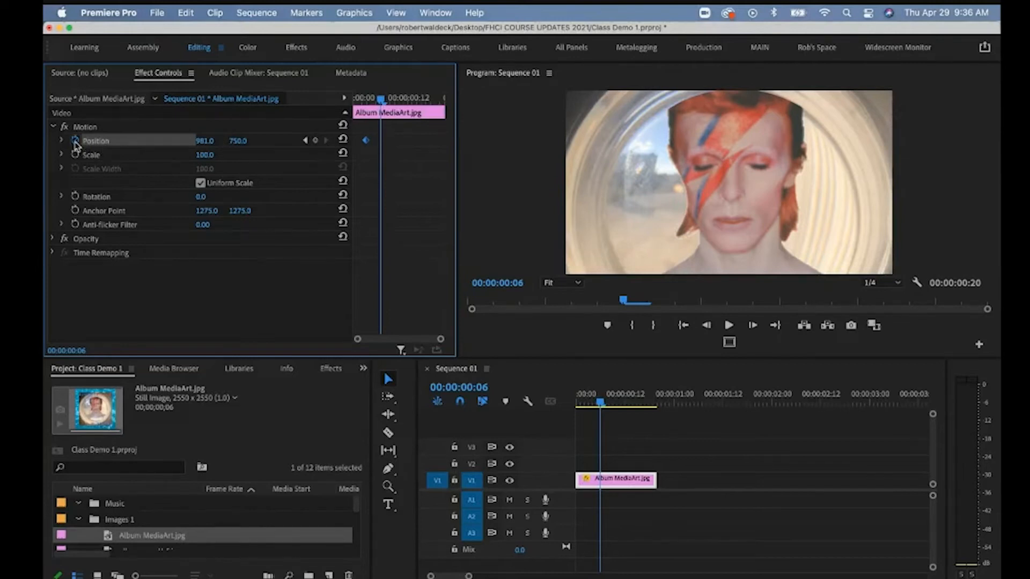
drag(369, 146, 360, 146)
At frame 9, set Scale to 40 and Position Y to 545, then preview the animation.
drag(380, 100, 395, 99)
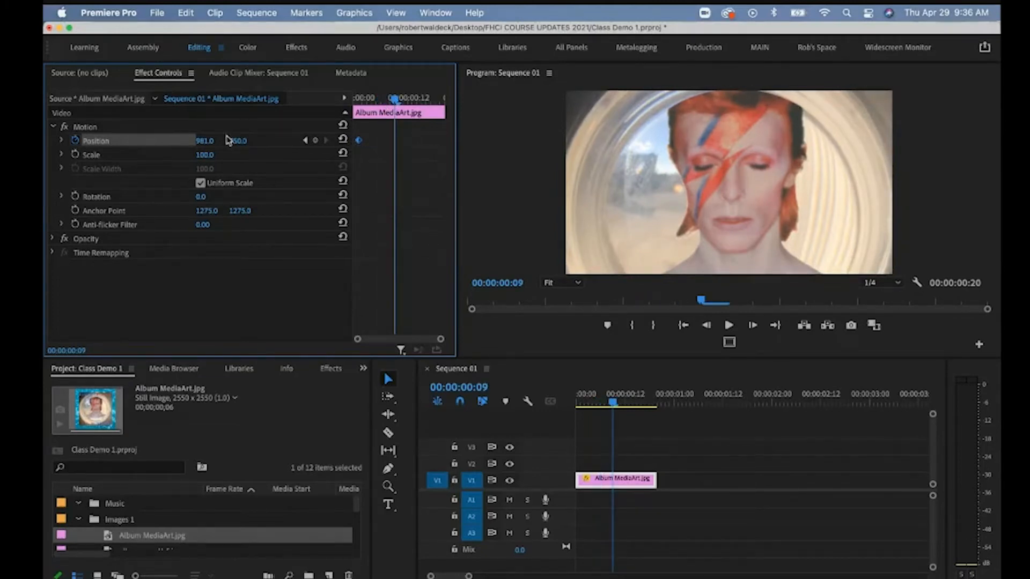
click(213, 154)
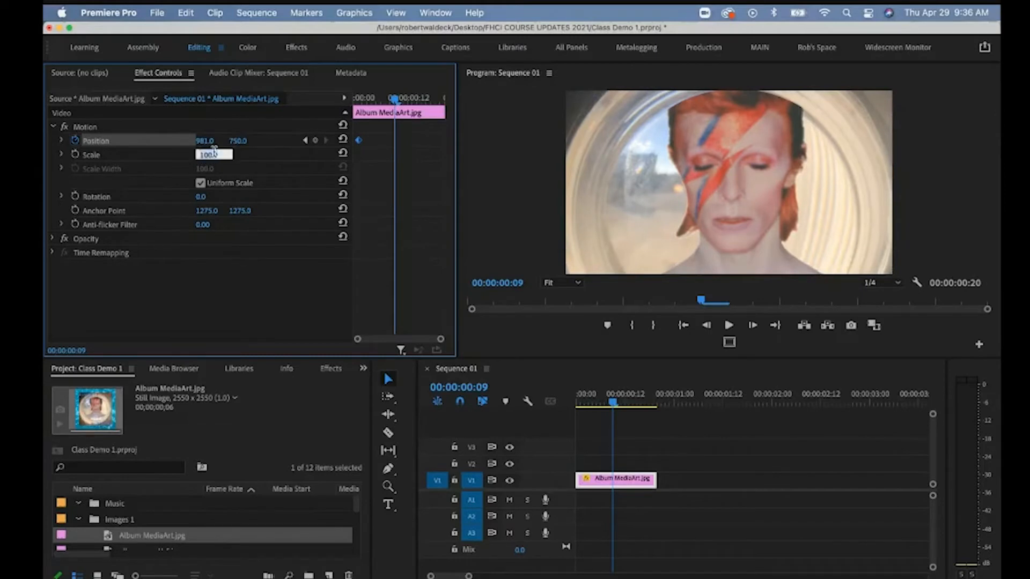
text(40)
key(Return)
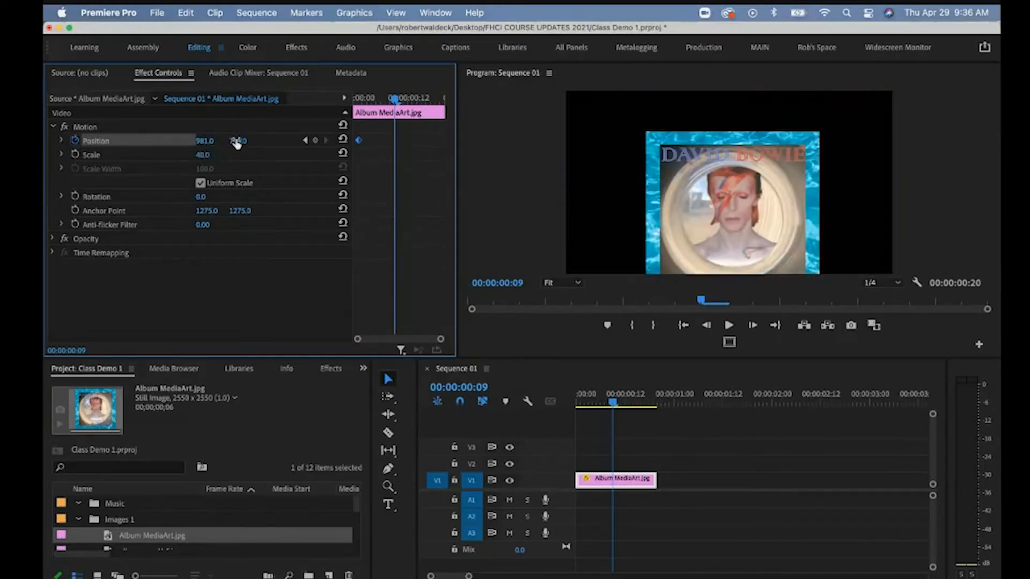
mouse_move(237, 144)
mouse_down()
mouse_move(277, 140)
mouse_move(236, 141)
mouse_up()
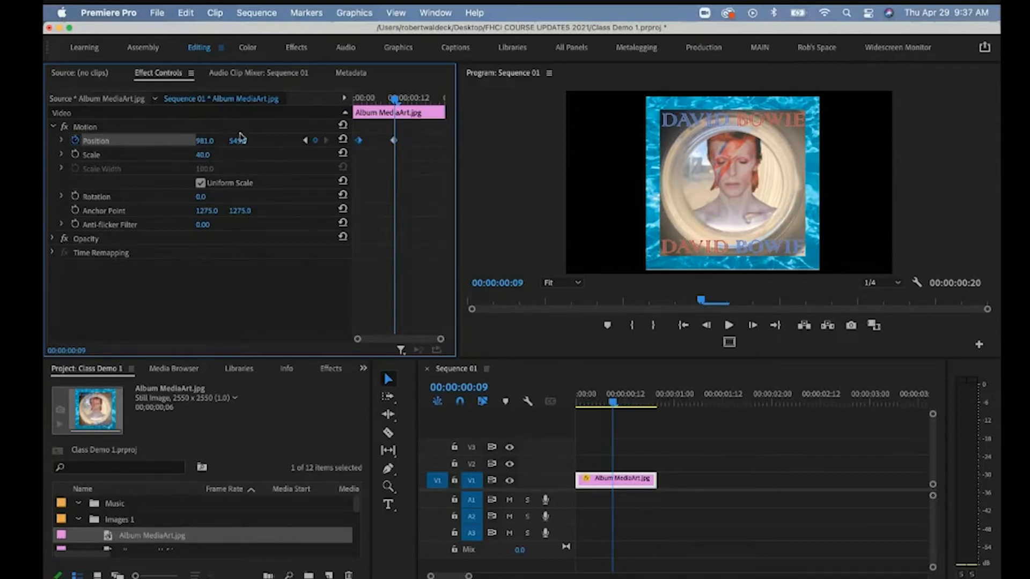
click(395, 142)
mouse_move(394, 99)
mouse_down()
mouse_move(356, 106)
mouse_move(396, 108)
mouse_up()
Keyframe the album image's Scale at 100 on frame 1 and 40 at frame 9.
click(76, 155)
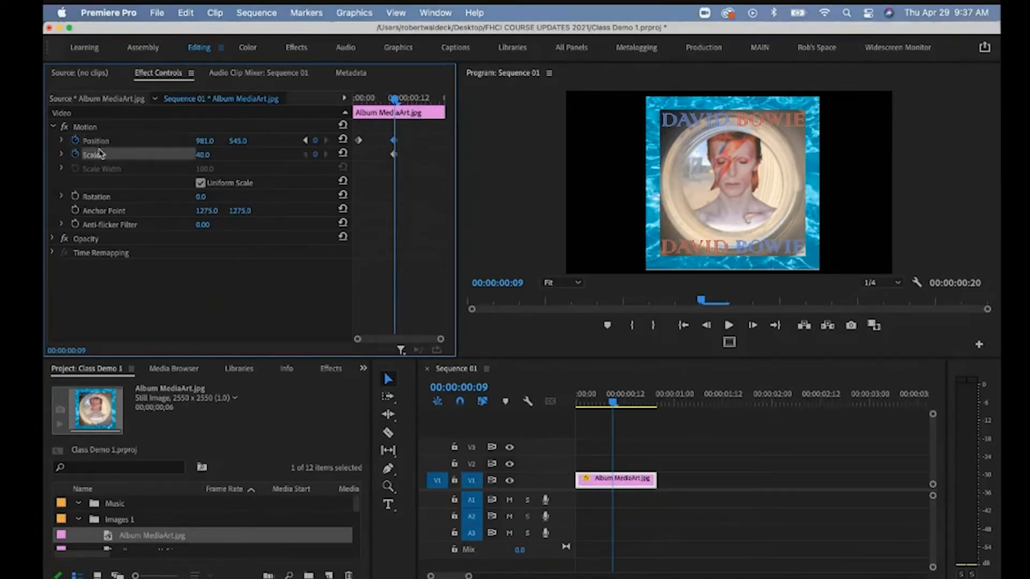
click(393, 155)
drag(395, 98, 359, 101)
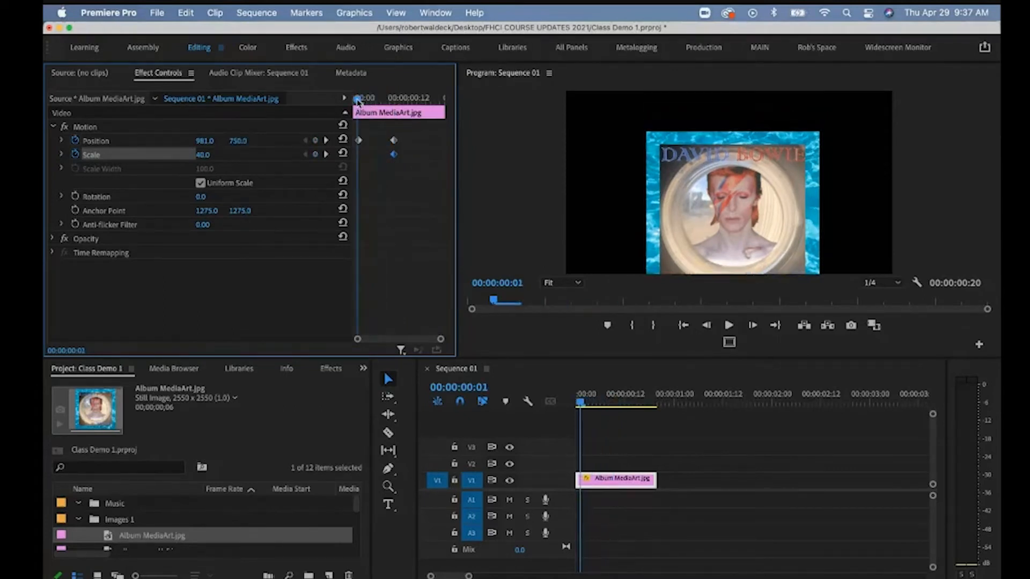
click(207, 155)
text(1)
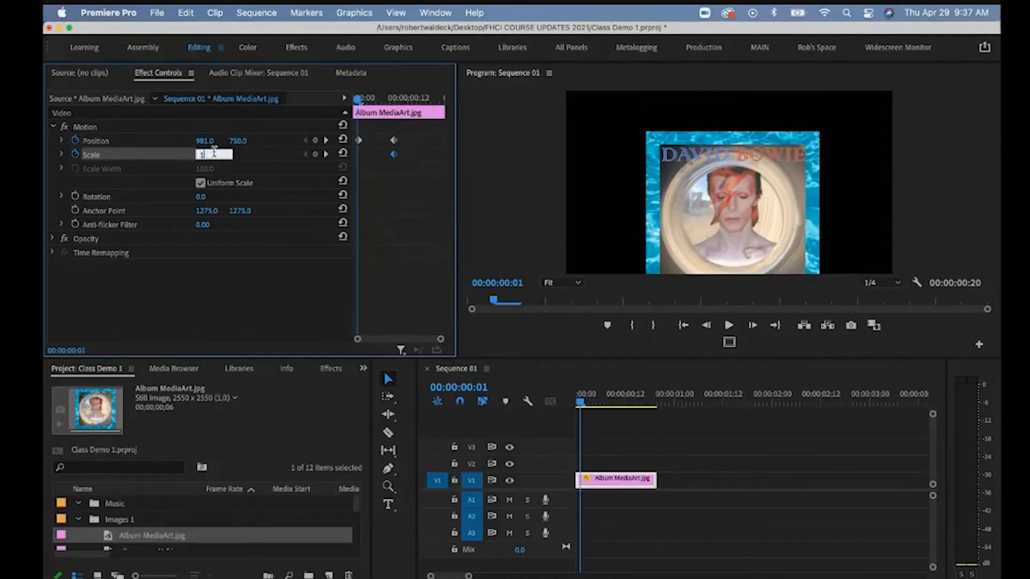
text(00)
key(Return)
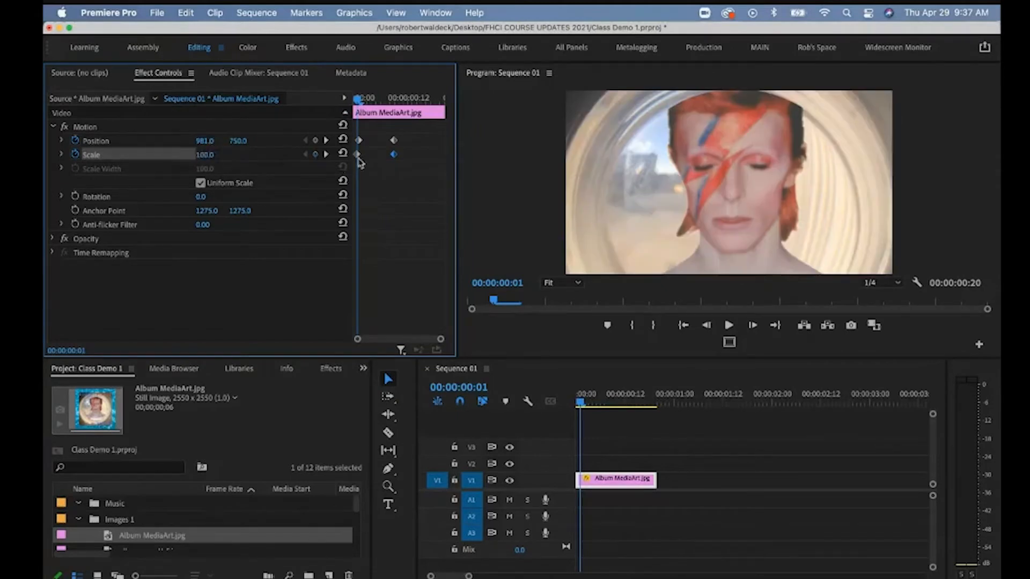
click(357, 155)
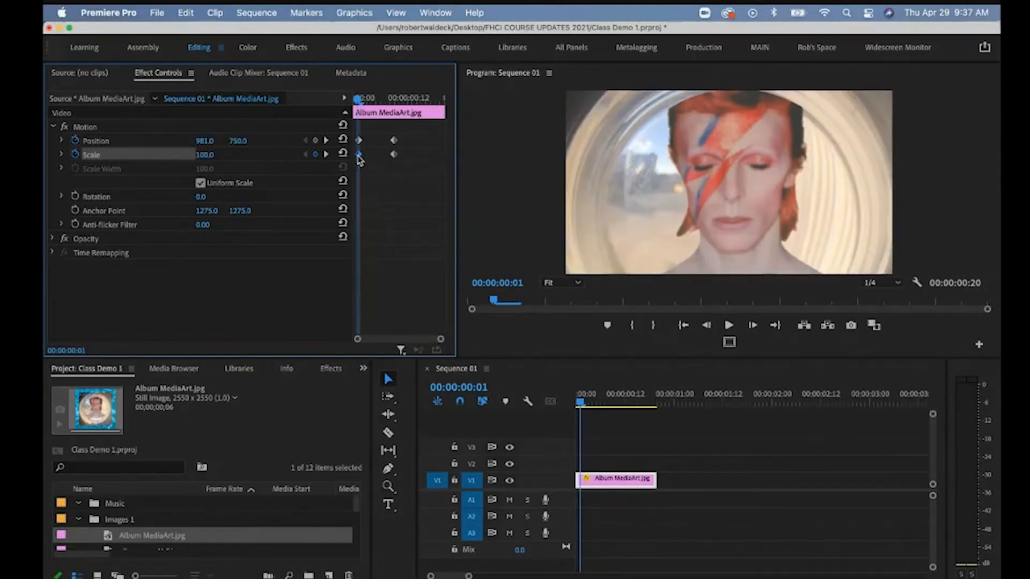
Play back and scrub to frame 4 to preview the shrink-and-move animation.
mouse_move(364, 102)
mouse_down()
mouse_move(397, 108)
mouse_move(355, 110)
mouse_up()
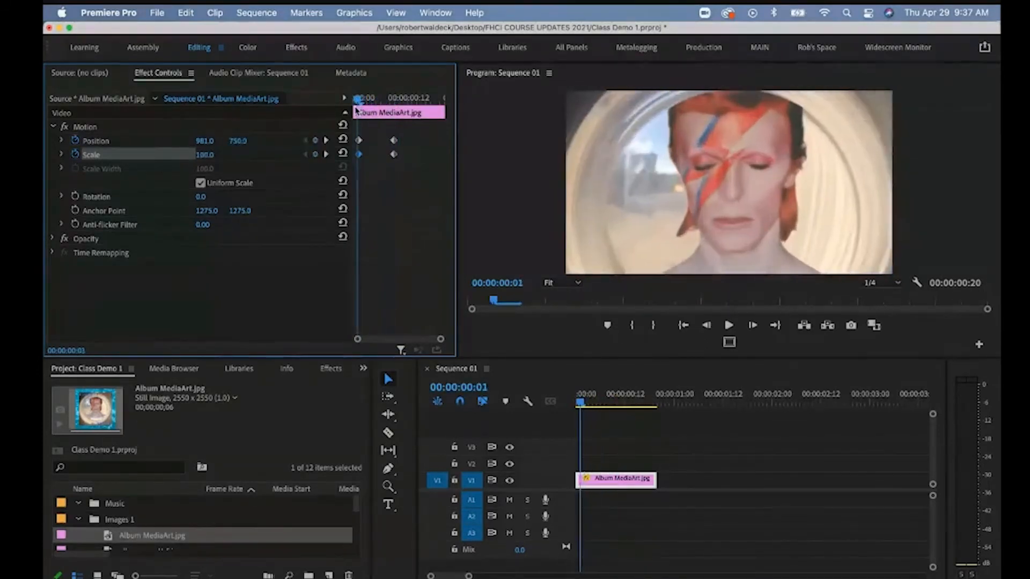
key(space)
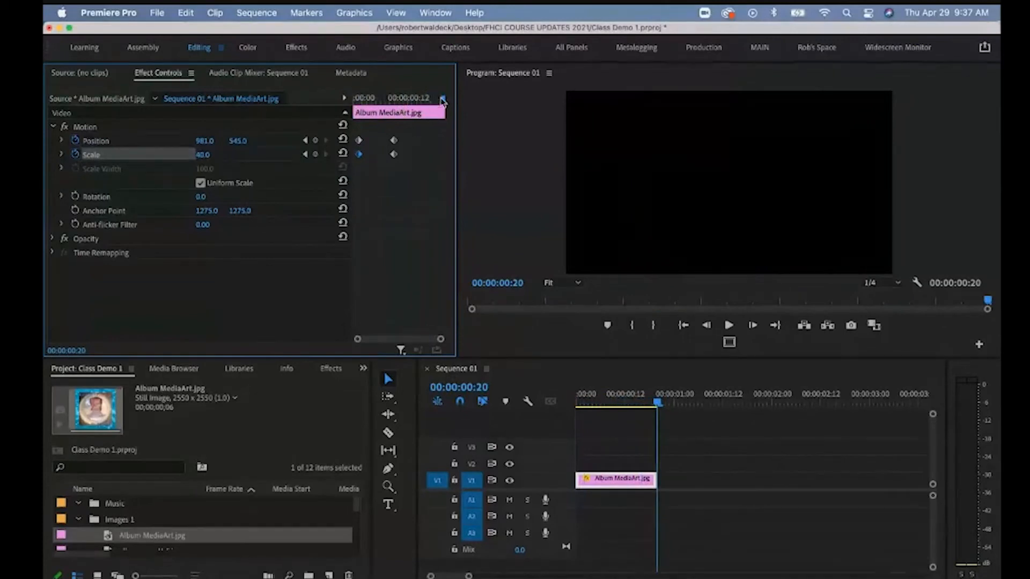
drag(443, 101, 372, 105)
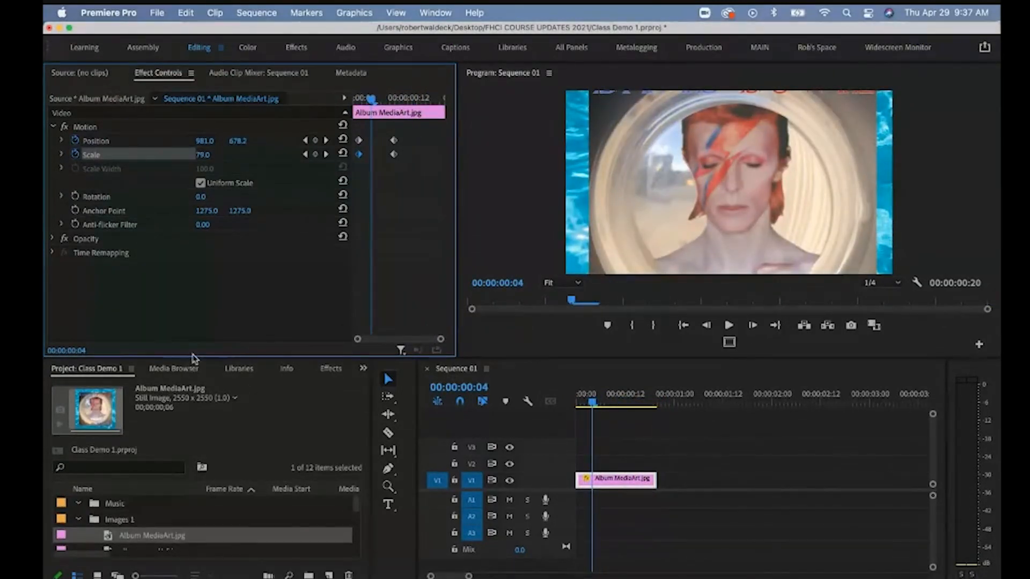
drag(192, 359, 192, 308)
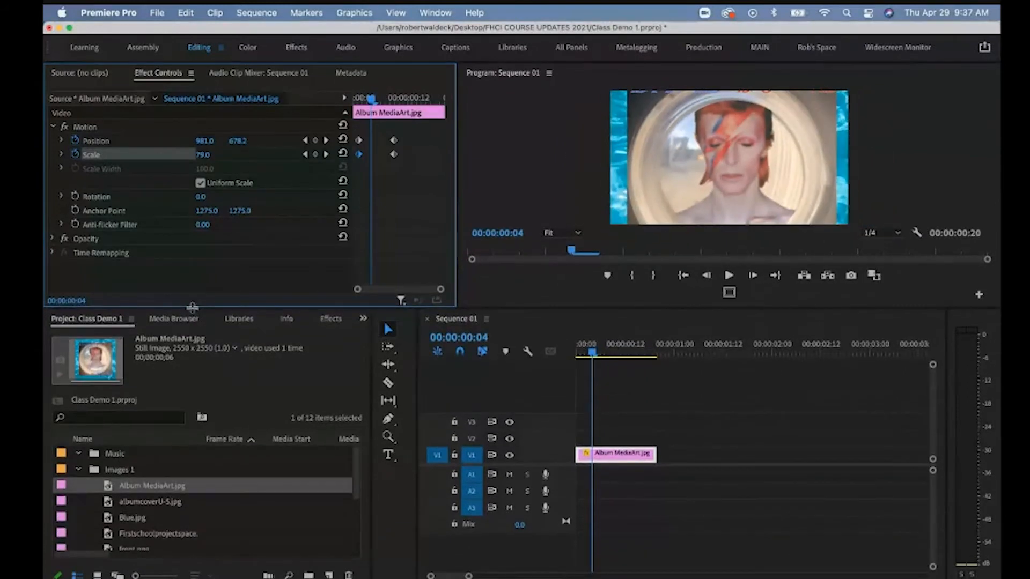
Place albumcoverU-5.jpg on V1 after the first clip and lengthen it to 1:03.
click(134, 503)
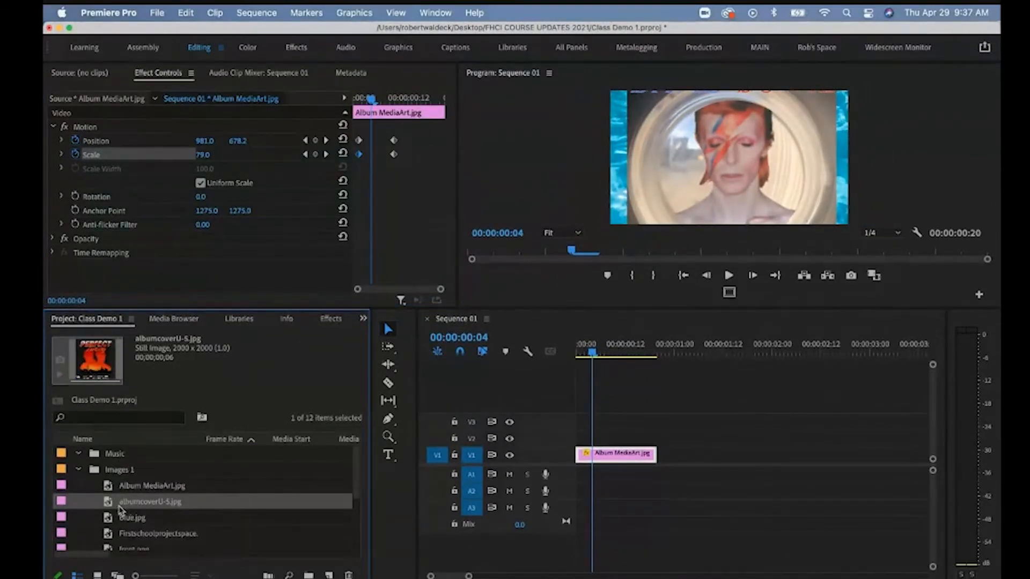
drag(110, 508, 677, 454)
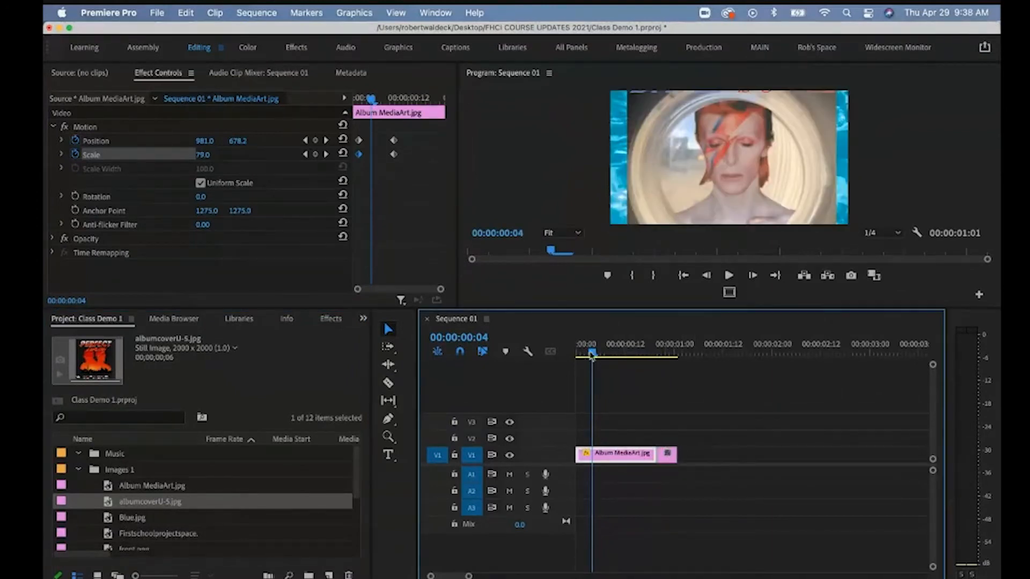
drag(591, 355, 661, 356)
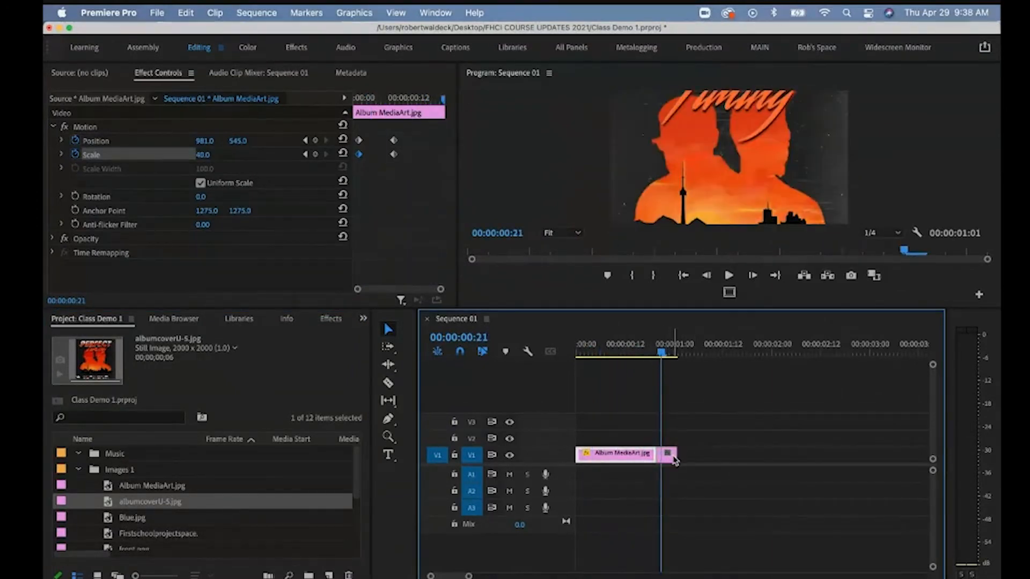
click(672, 456)
click(644, 455)
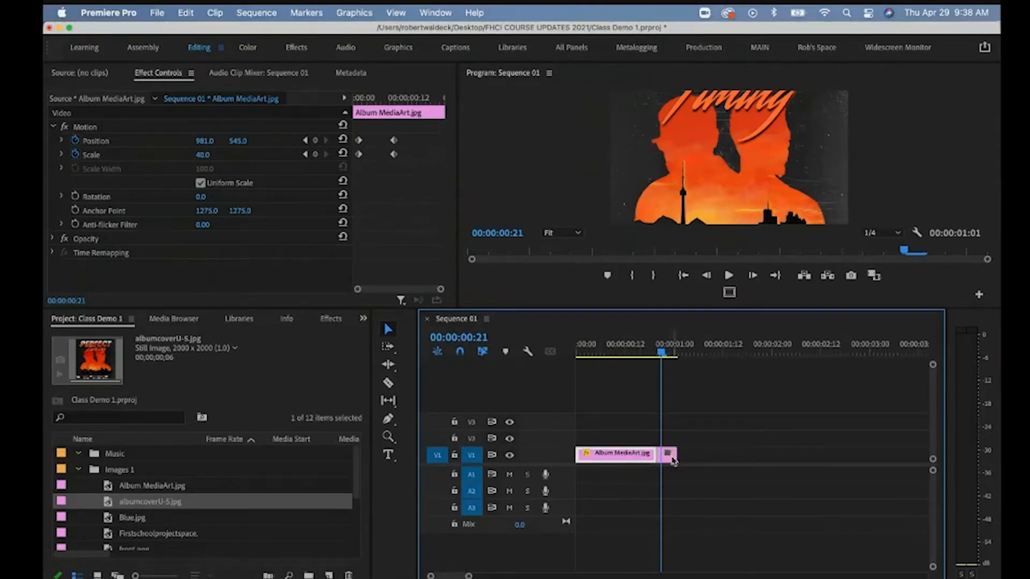
click(679, 457)
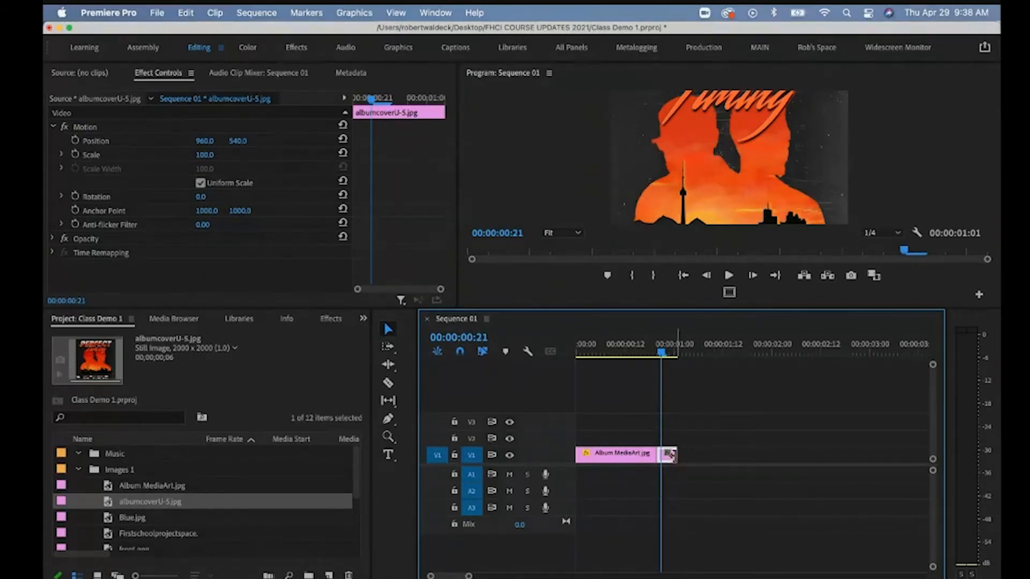
drag(670, 455, 761, 453)
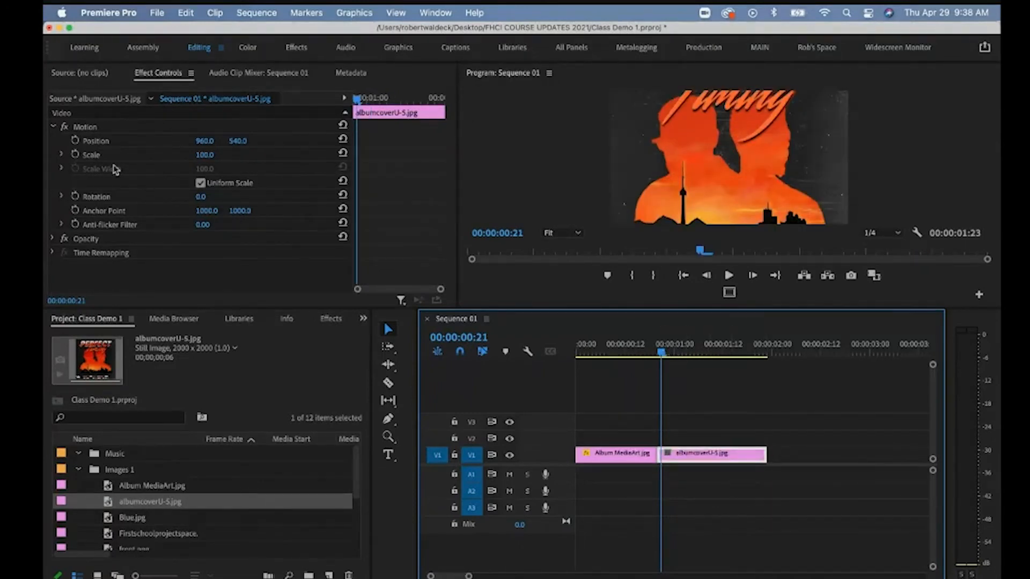
Keyframe the cover's Scale down to 50 and Position X to 549, then preview it.
click(75, 155)
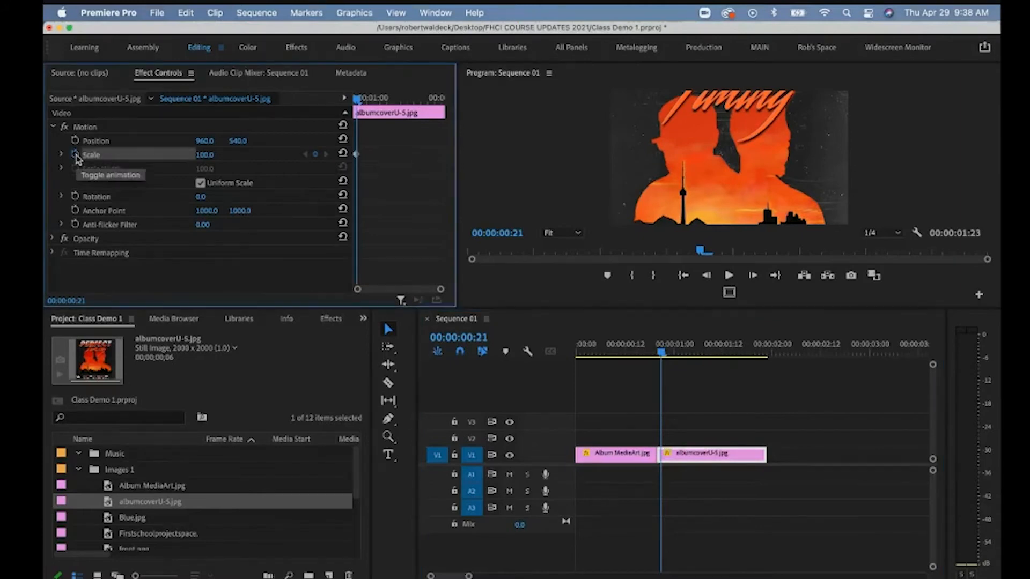
click(75, 141)
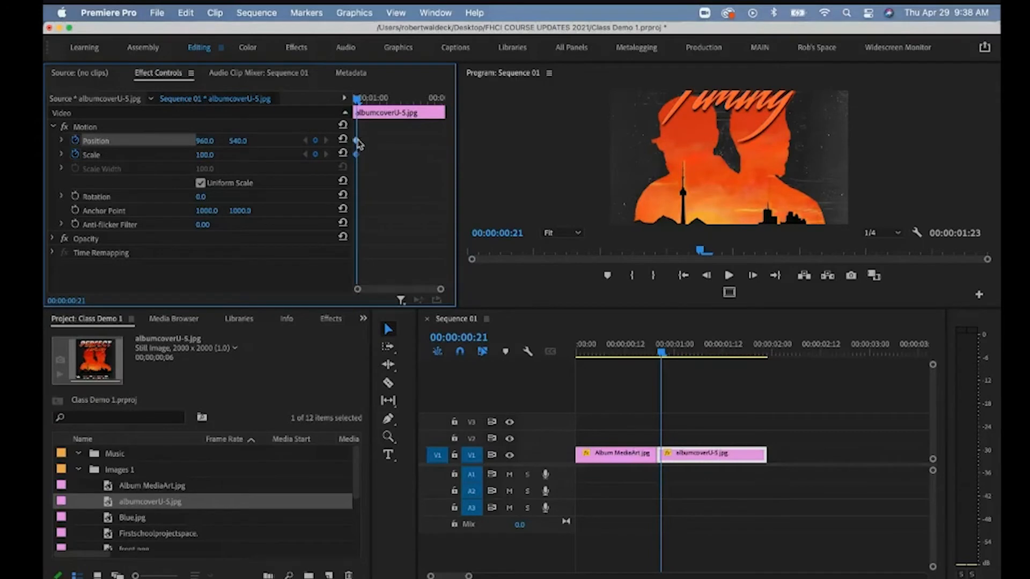
drag(359, 98, 417, 107)
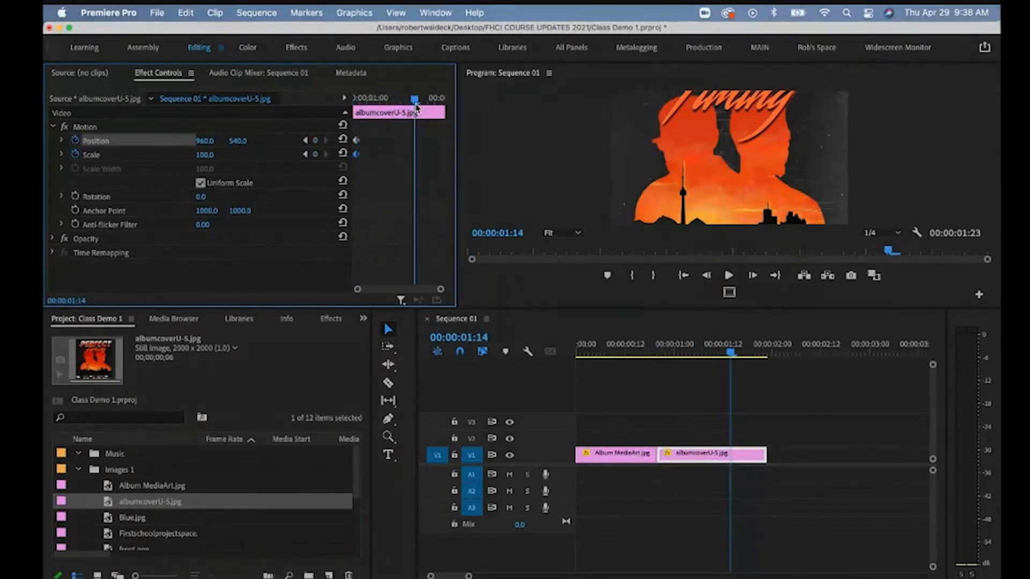
click(207, 155)
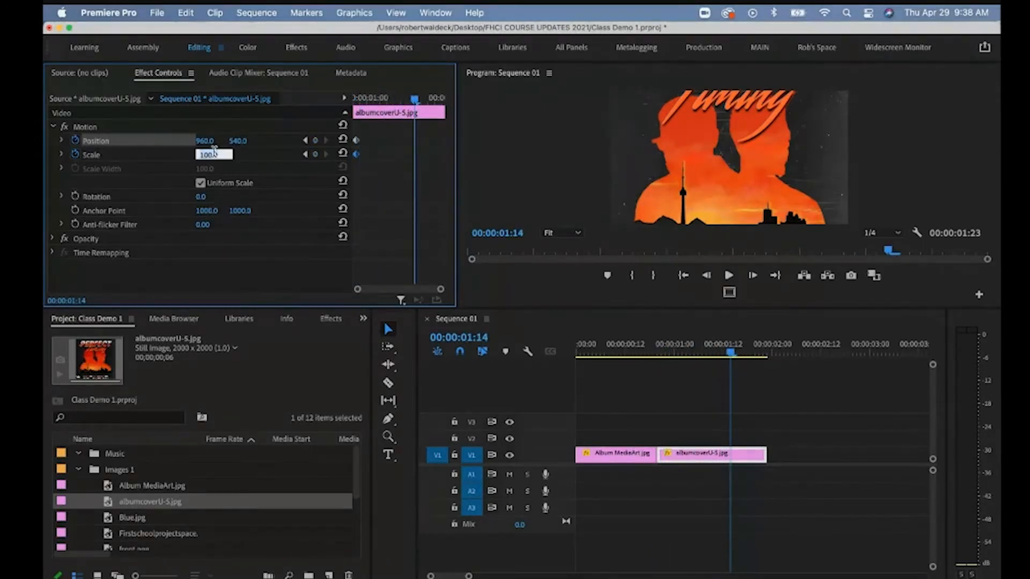
text(40)
key(Return)
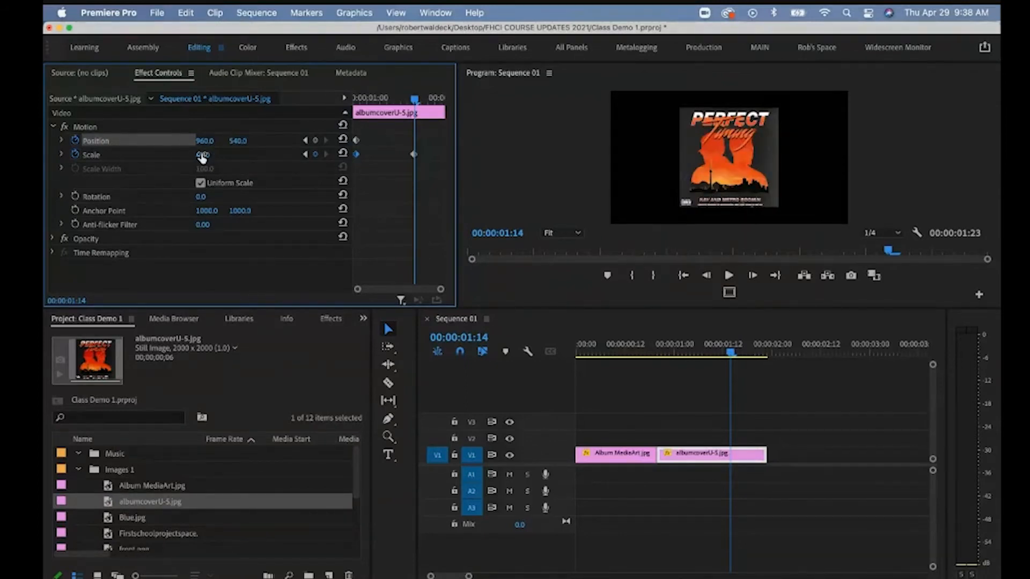
click(202, 155)
key(Return)
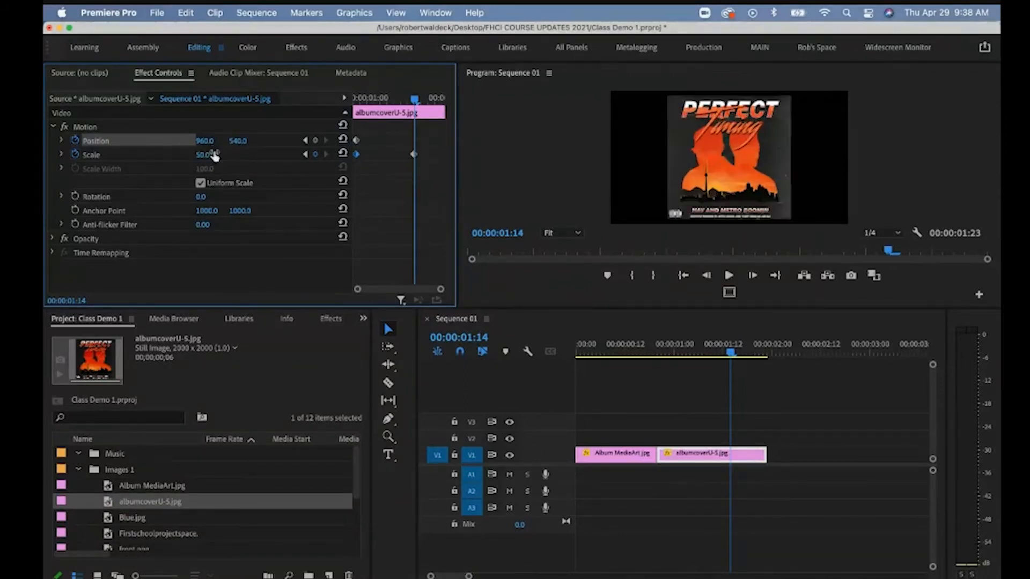
drag(216, 148, 211, 141)
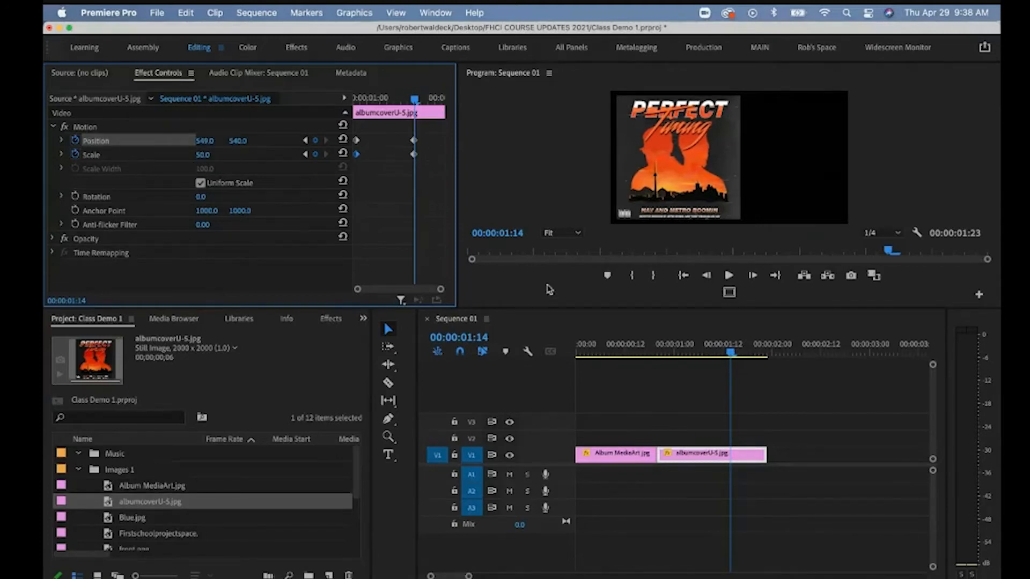
drag(731, 353, 666, 355)
key(space)
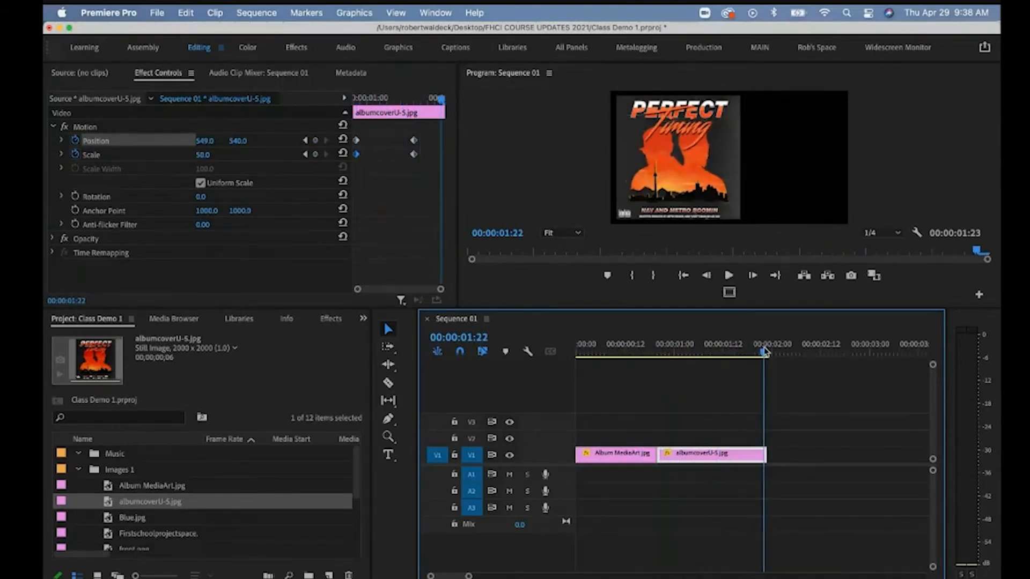
drag(764, 351, 555, 367)
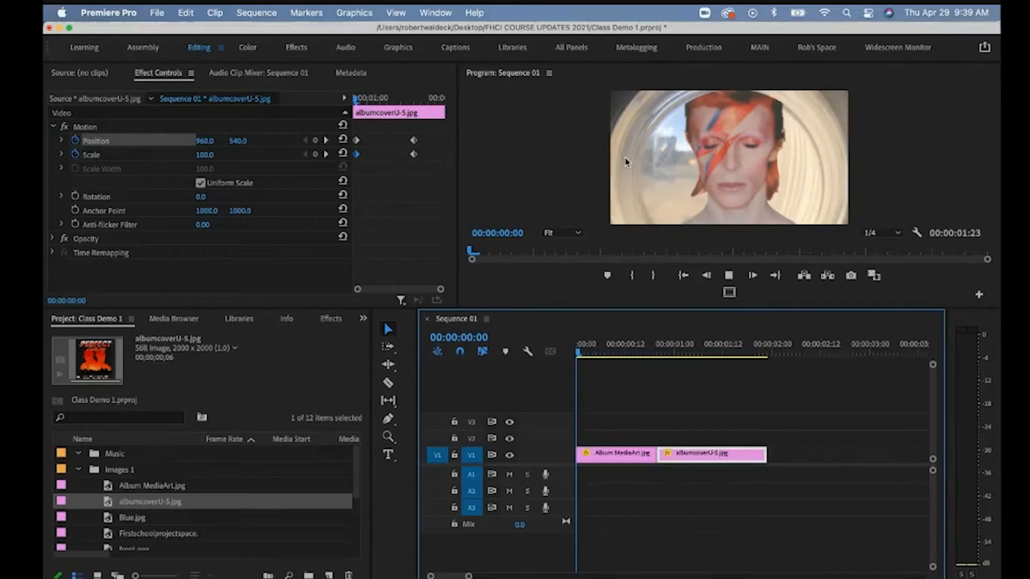
key(space)
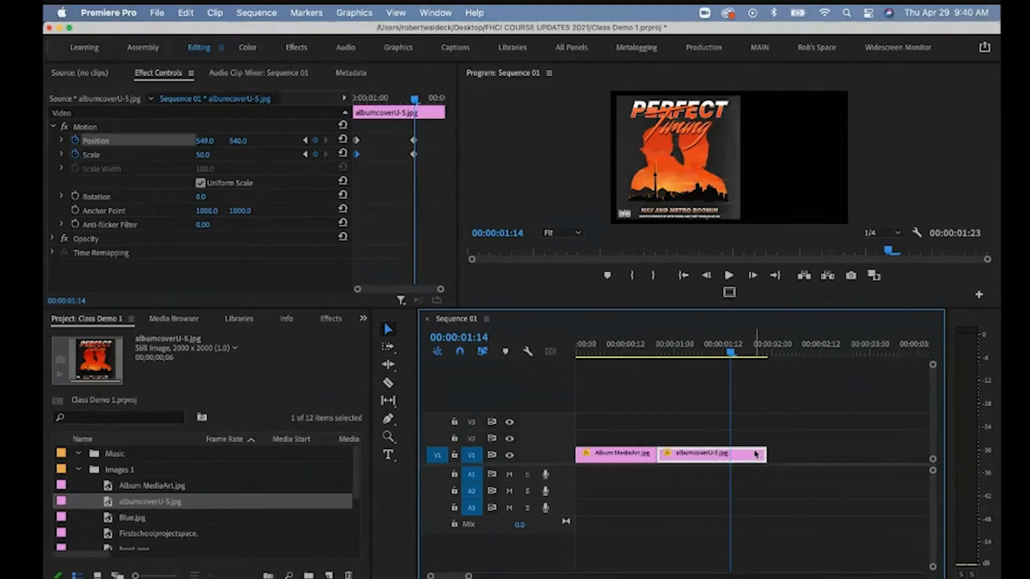
drag(732, 350, 707, 344)
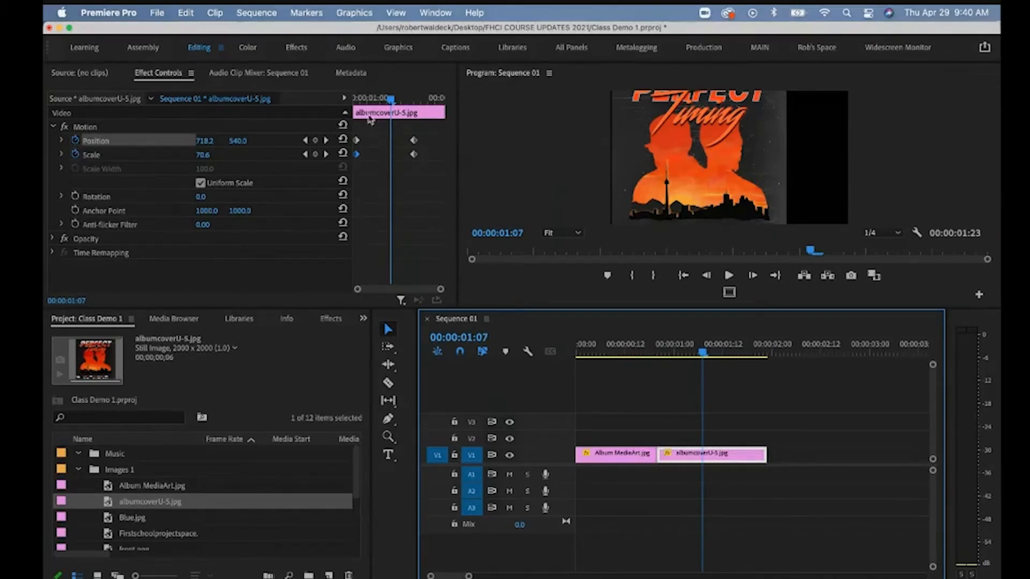
click(393, 99)
drag(393, 99, 390, 100)
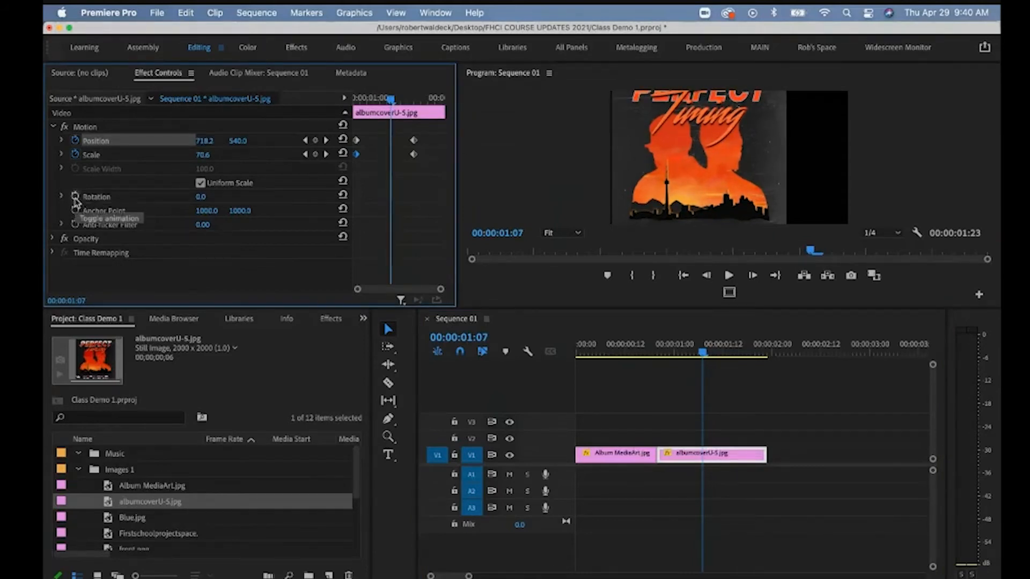
Keyframe the cover's Rotation from 0° at 1:07 to 358° later, then play it back.
click(76, 197)
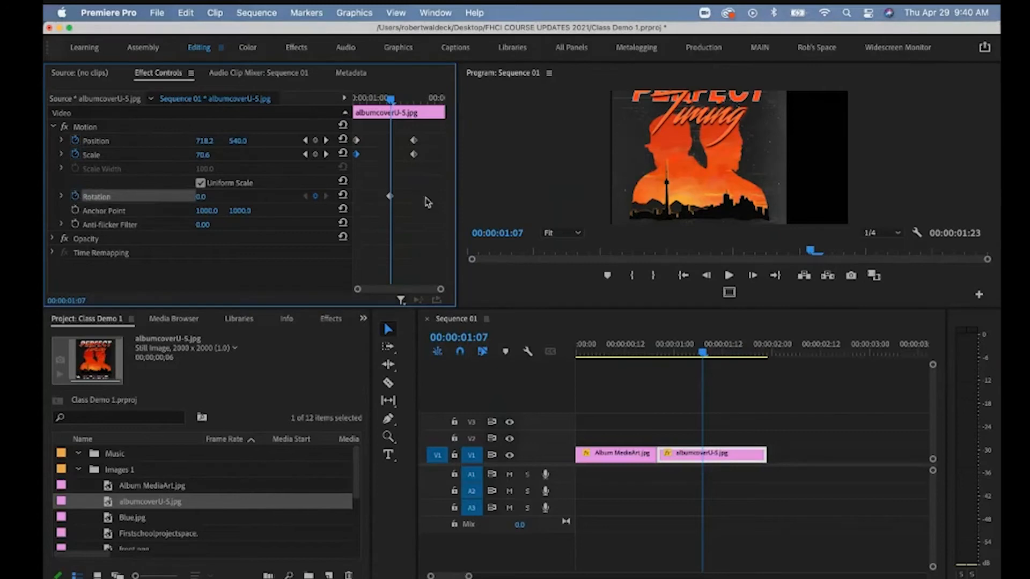
drag(390, 100, 431, 100)
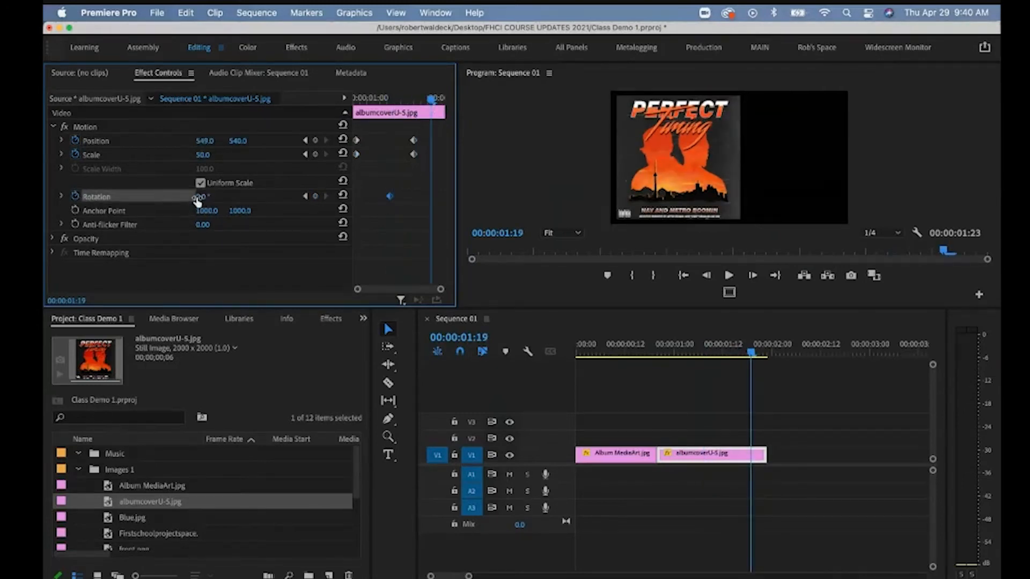
drag(198, 200, 205, 200)
drag(427, 103, 347, 107)
key(space)
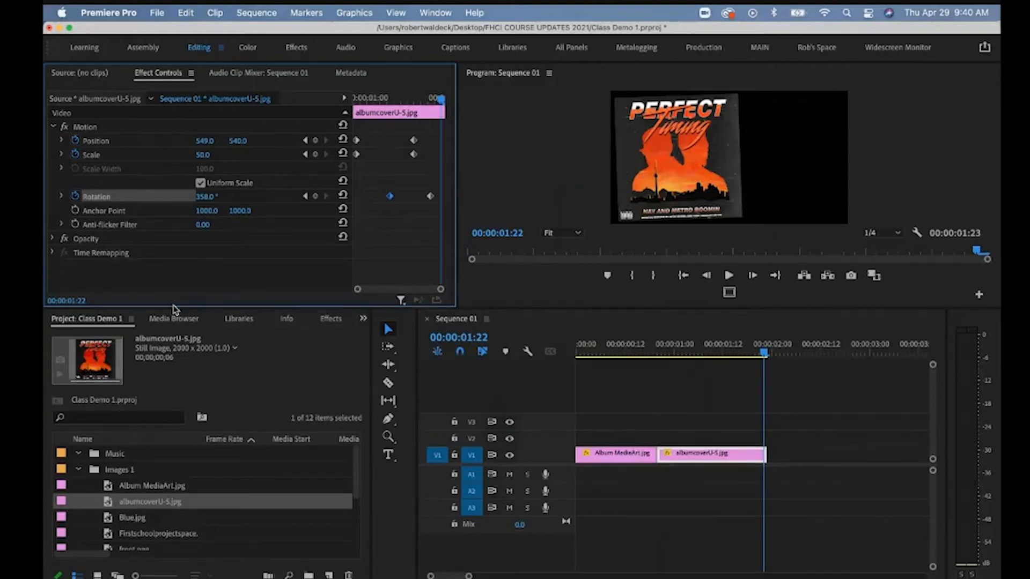
drag(168, 308, 172, 244)
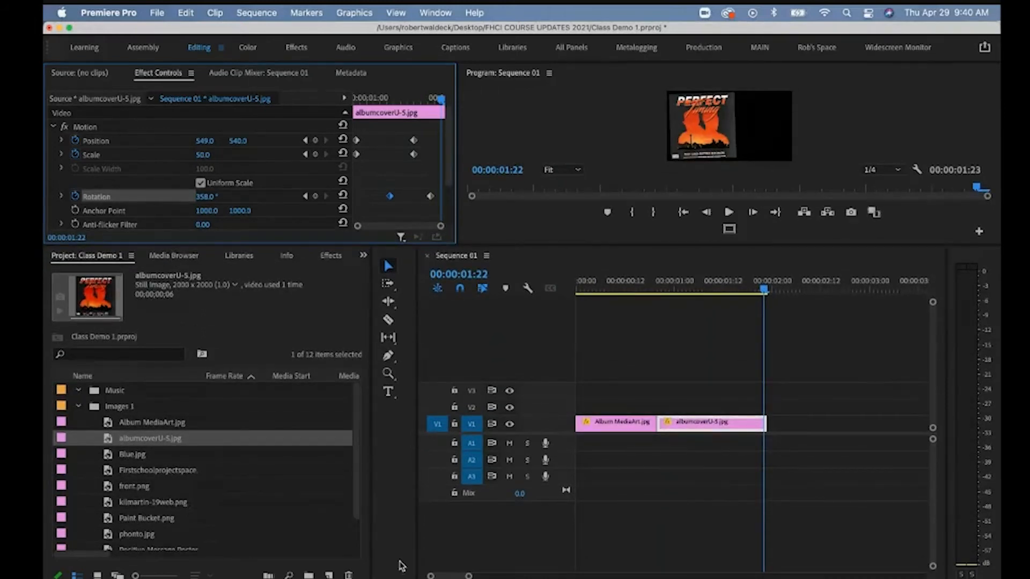
Place Blue.jpg on V1 at 3:10 after a gap and lengthen the clip.
drag(469, 576, 508, 576)
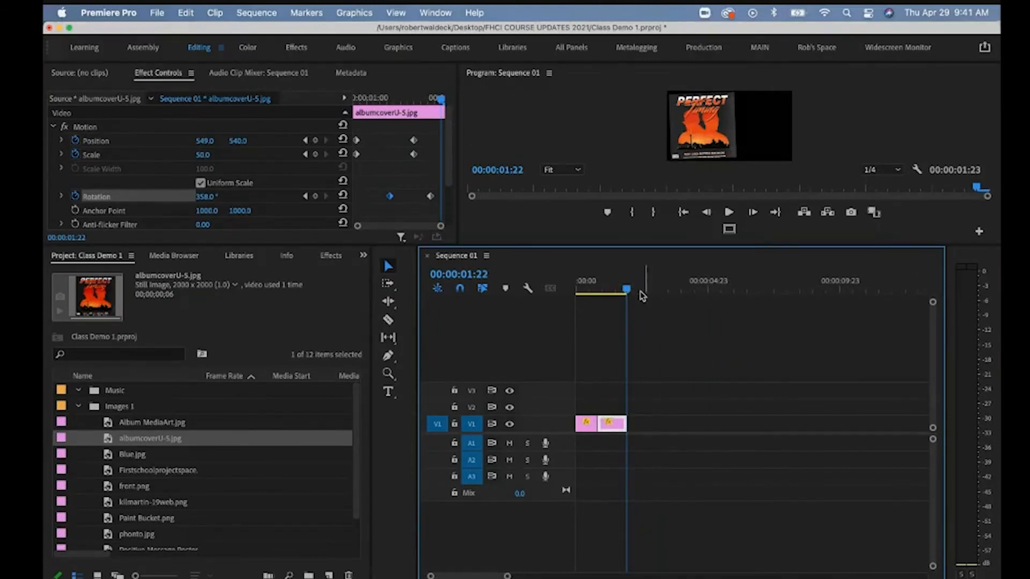
drag(626, 290, 669, 292)
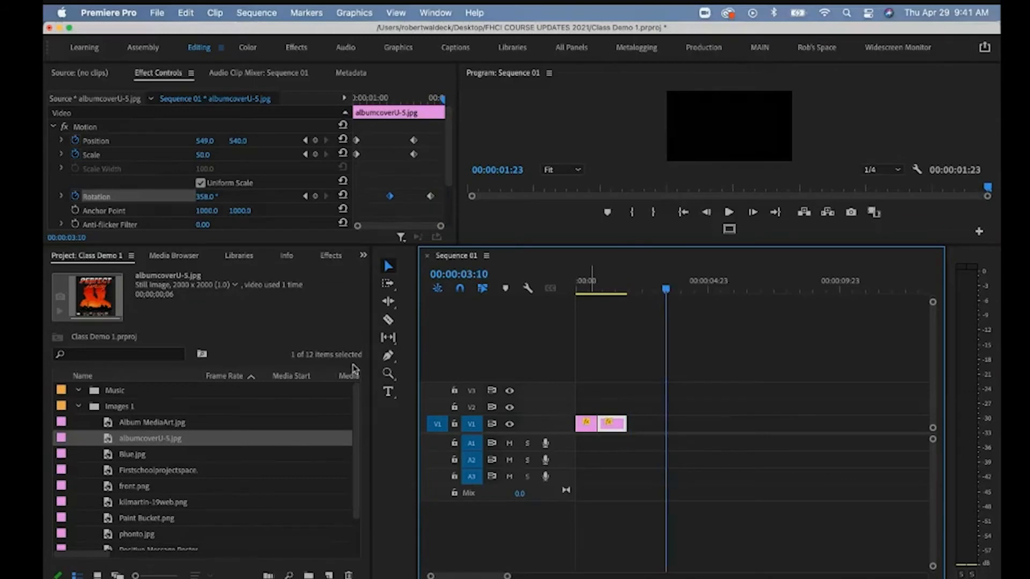
click(138, 455)
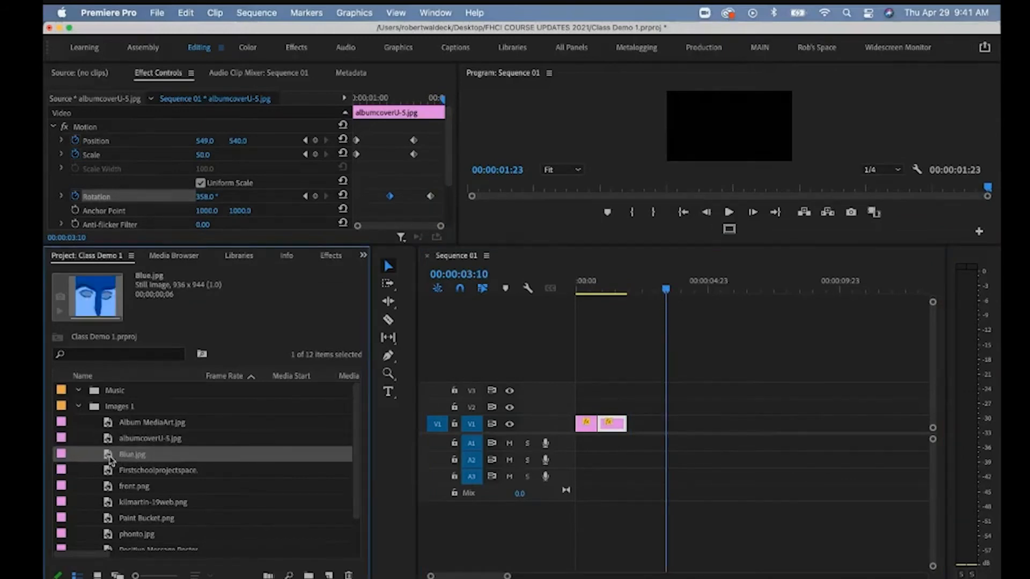
drag(110, 460, 667, 430)
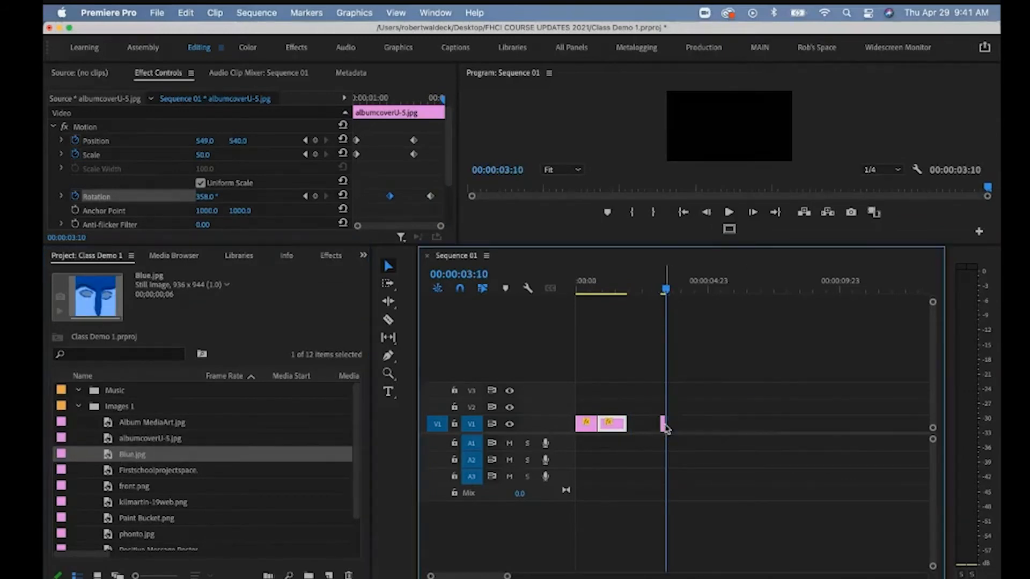
key(Left)
key(Left)
key(Left)
key(Left)
key(Left)
key(Left)
key(Left)
key(Left)
key(Left)
key(Left)
key(Left)
key(Left)
key(Left)
key(Left)
key(Left)
key(Left)
key(Left)
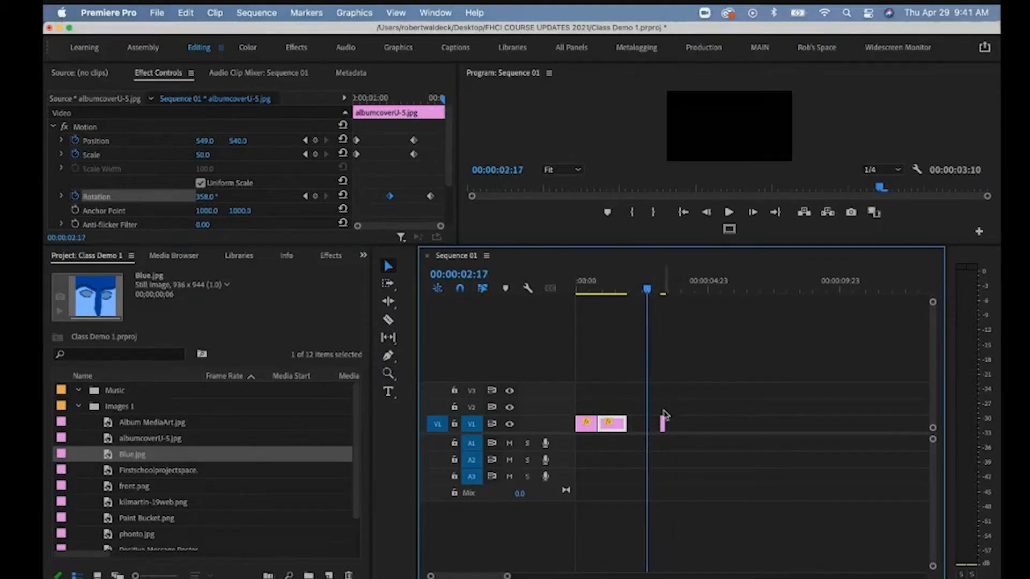
drag(663, 423, 738, 422)
drag(649, 290, 696, 291)
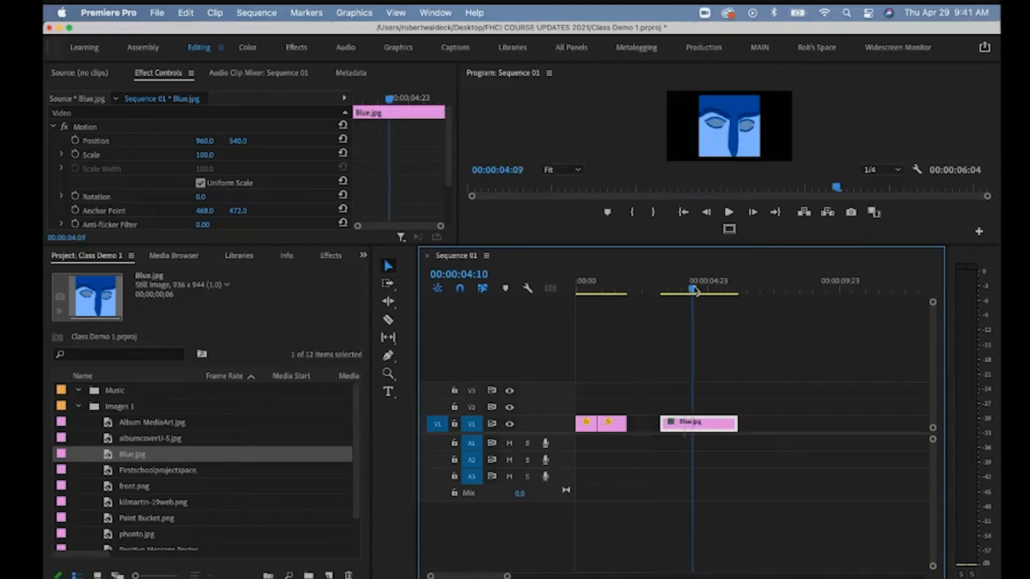
Add kilmartin-19web.png right after Blue.jpg, lengthen it, and scrub across the cut.
click(691, 437)
drag(739, 422, 750, 422)
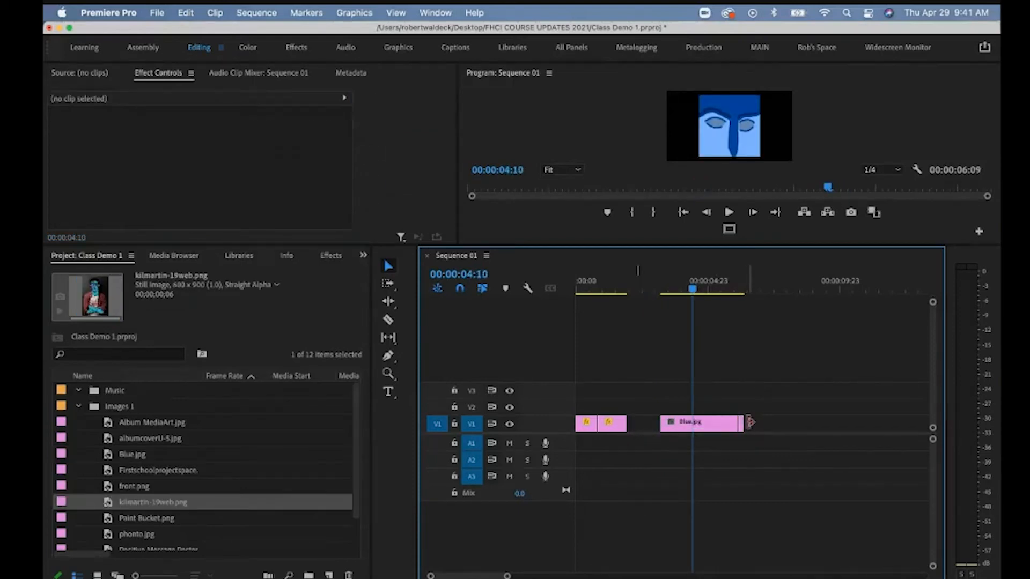
key(z)
click(745, 423)
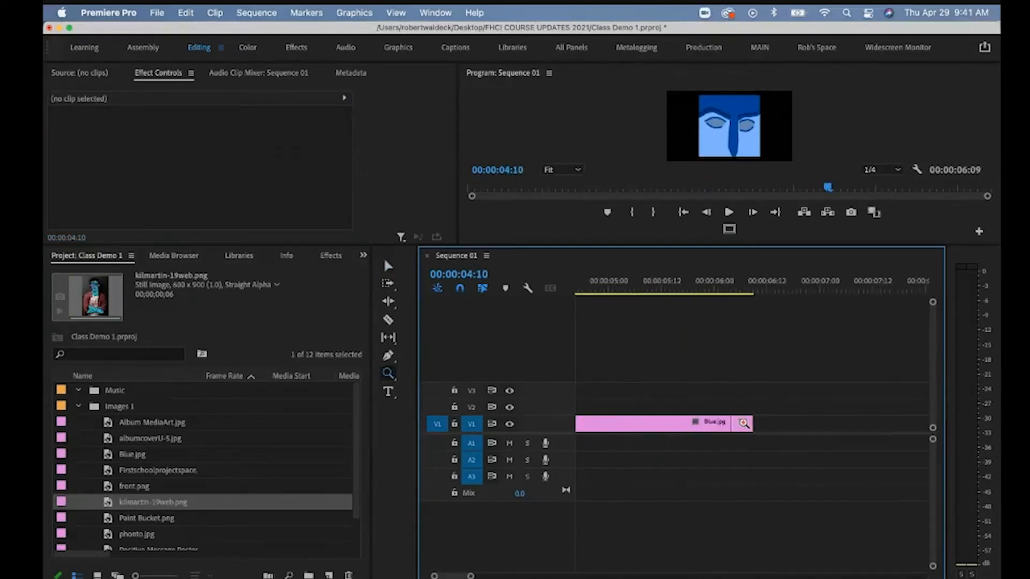
key(v)
drag(753, 423, 881, 423)
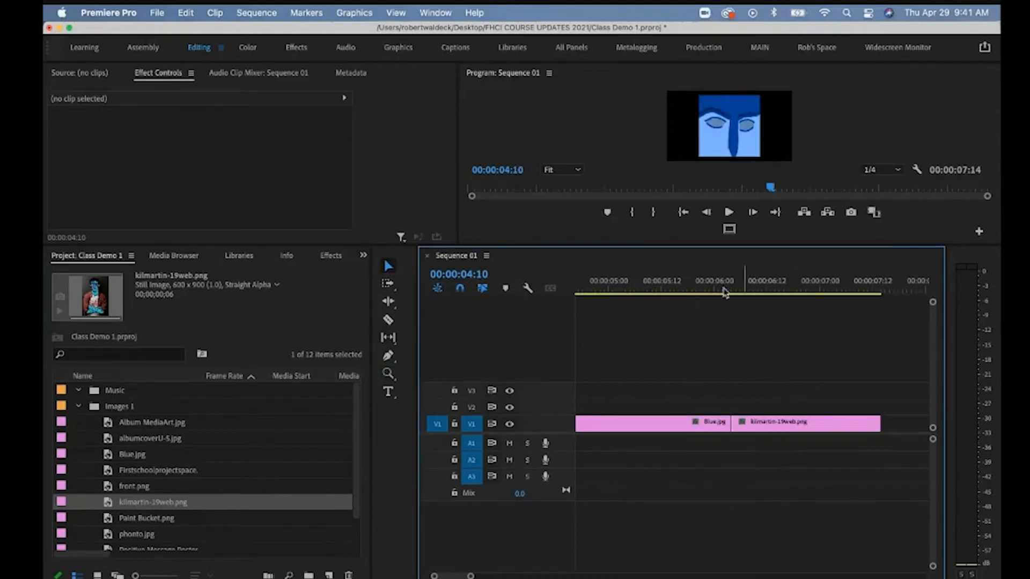
click(717, 290)
drag(717, 290, 744, 290)
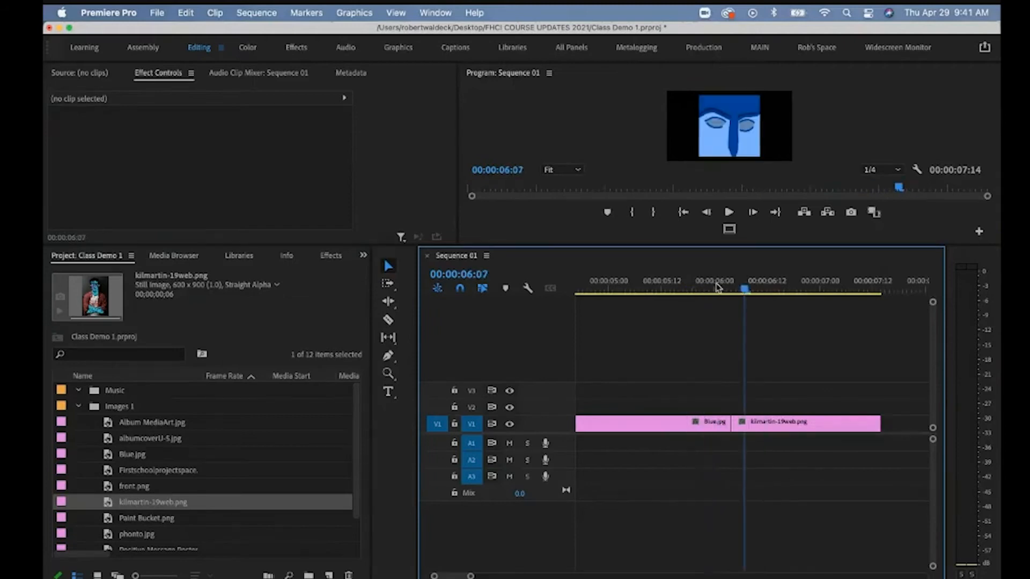
click(700, 289)
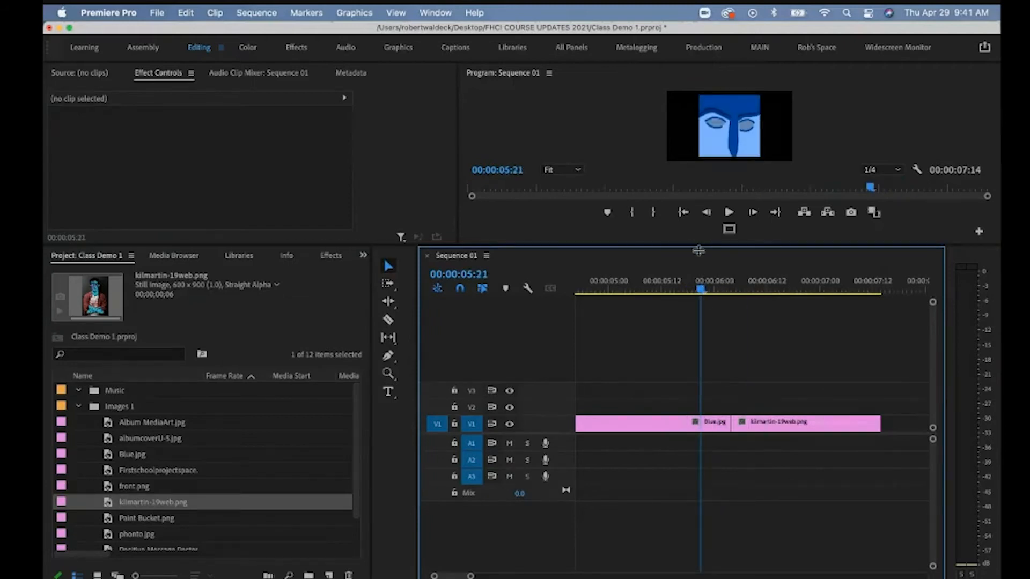
Scale Blue.jpg to 130% and kilmartin-19web.png to 232% with Position Y 955.
drag(699, 250, 698, 368)
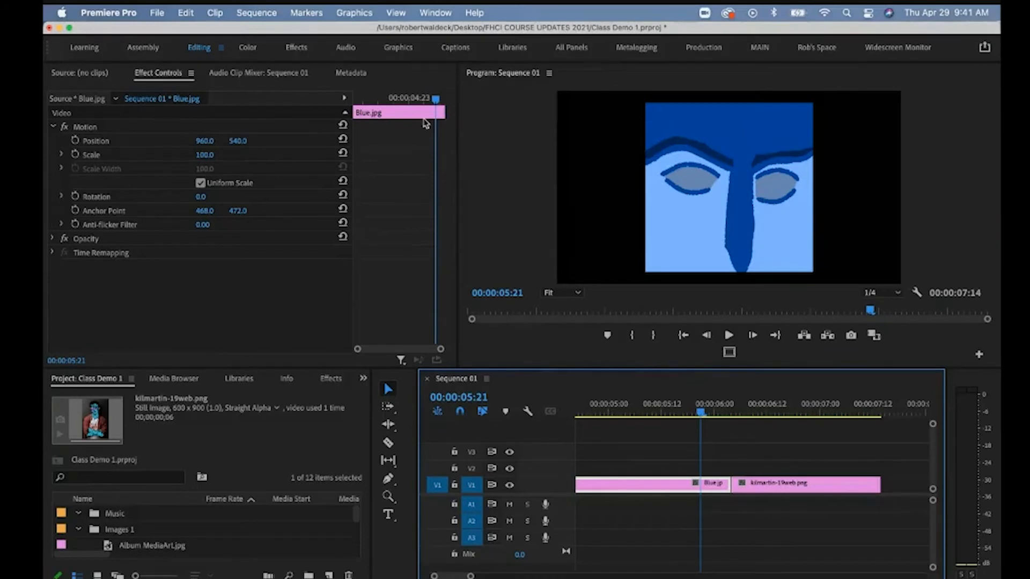
drag(204, 155, 203, 157)
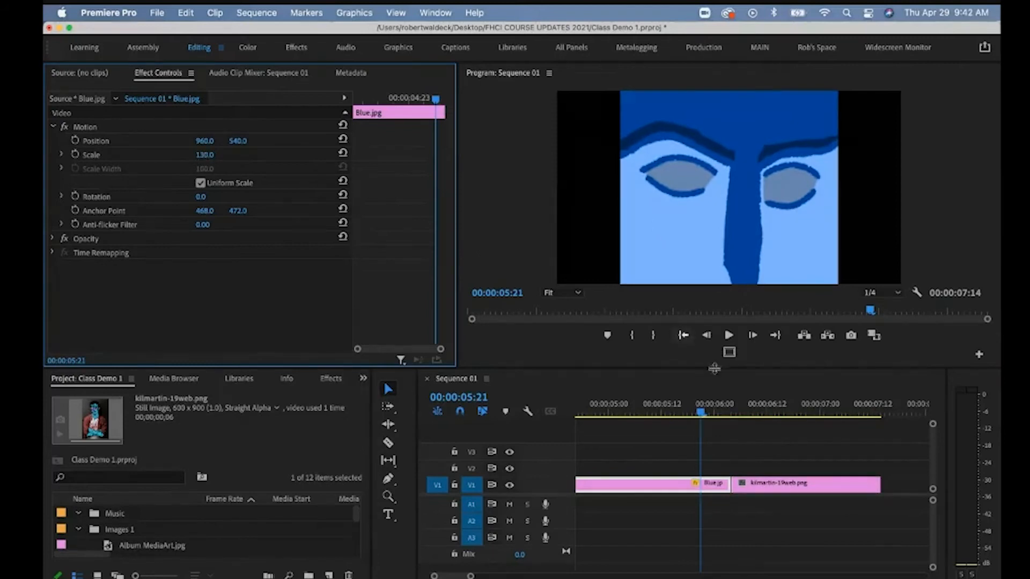
click(753, 409)
click(783, 491)
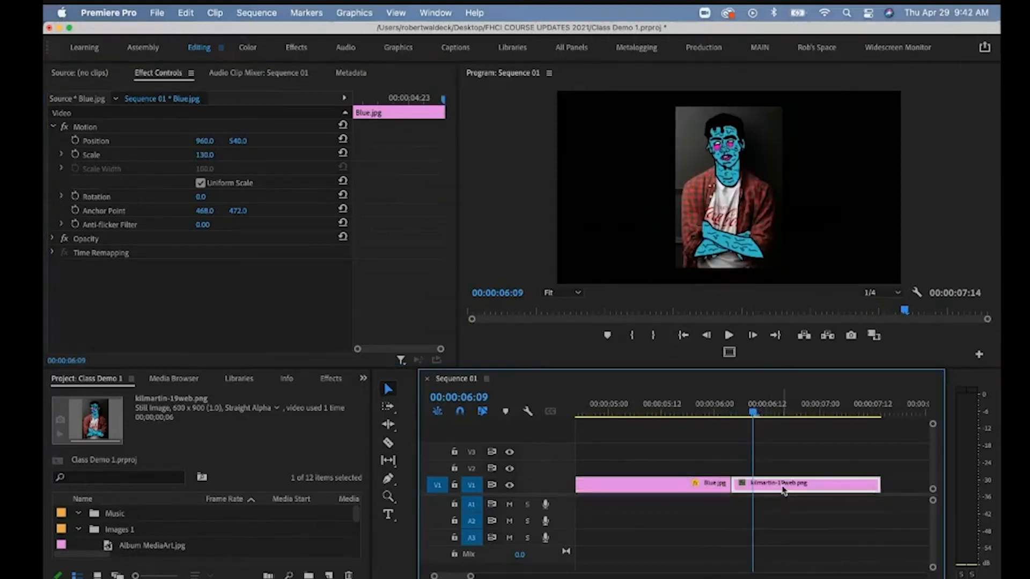
drag(204, 156, 242, 140)
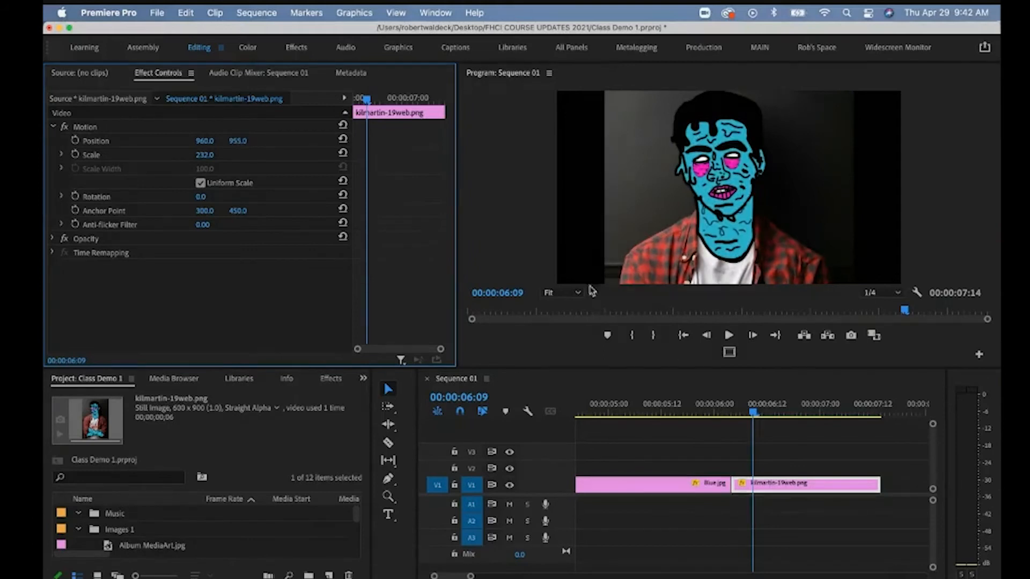
drag(762, 408, 723, 403)
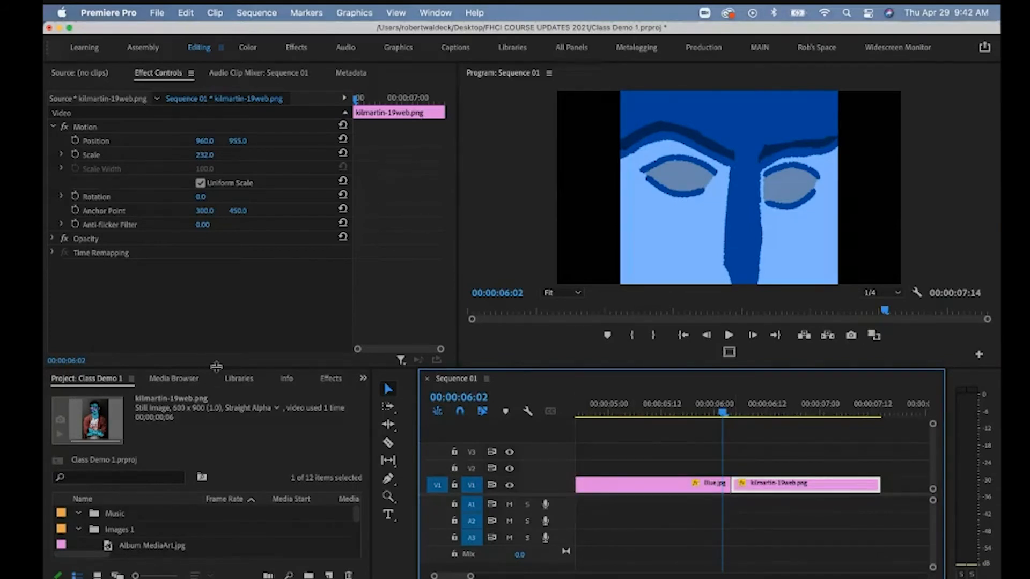
Enlarge the project list and collapse or select the Images 1 and Music bins.
drag(216, 366, 216, 235)
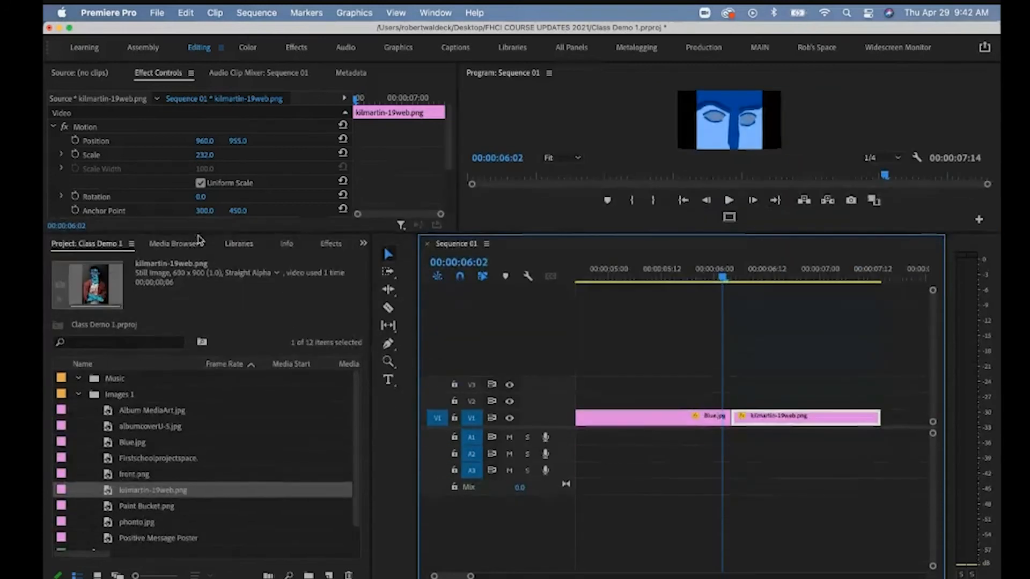
click(79, 395)
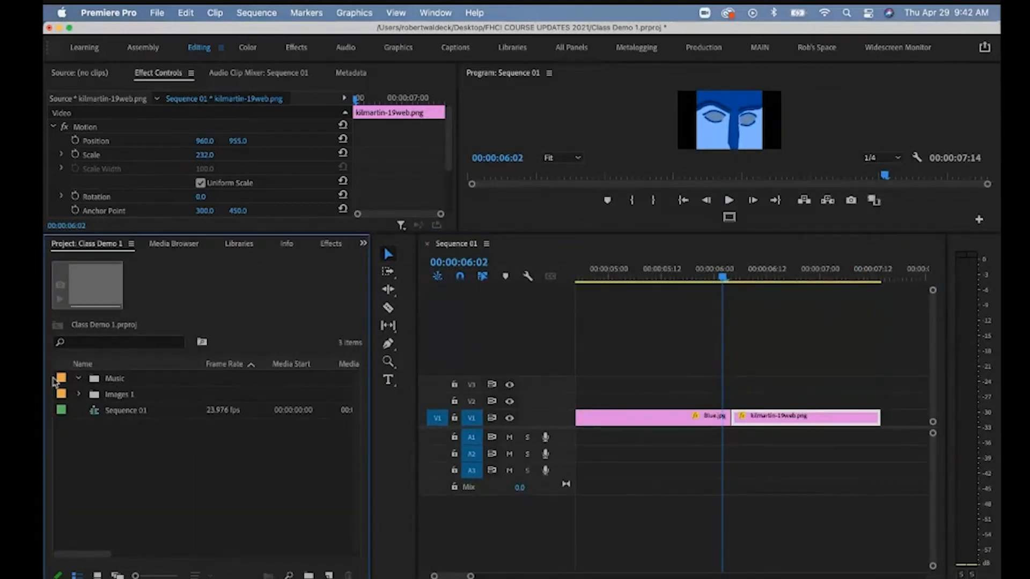
click(112, 378)
click(114, 396)
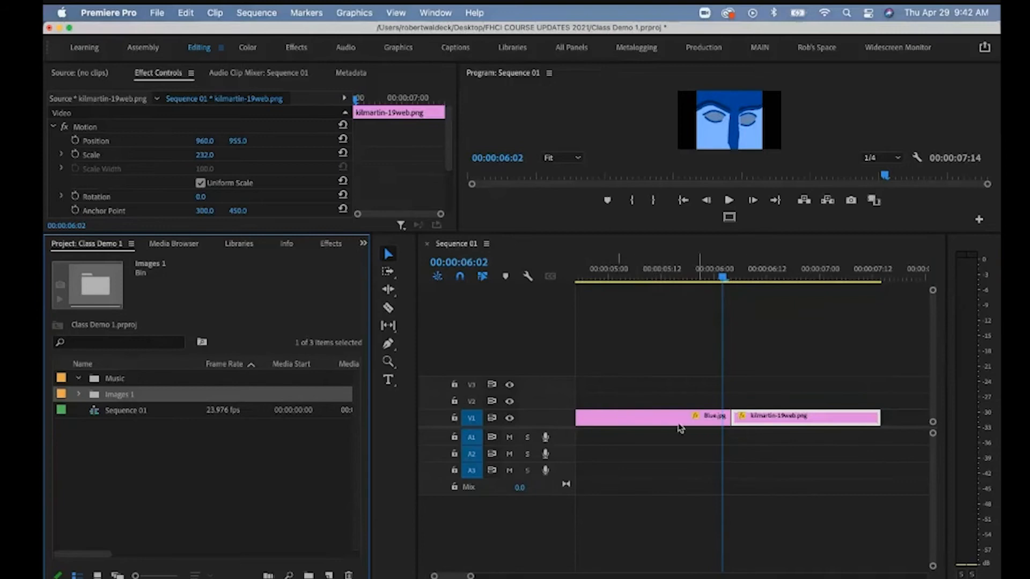
click(145, 77)
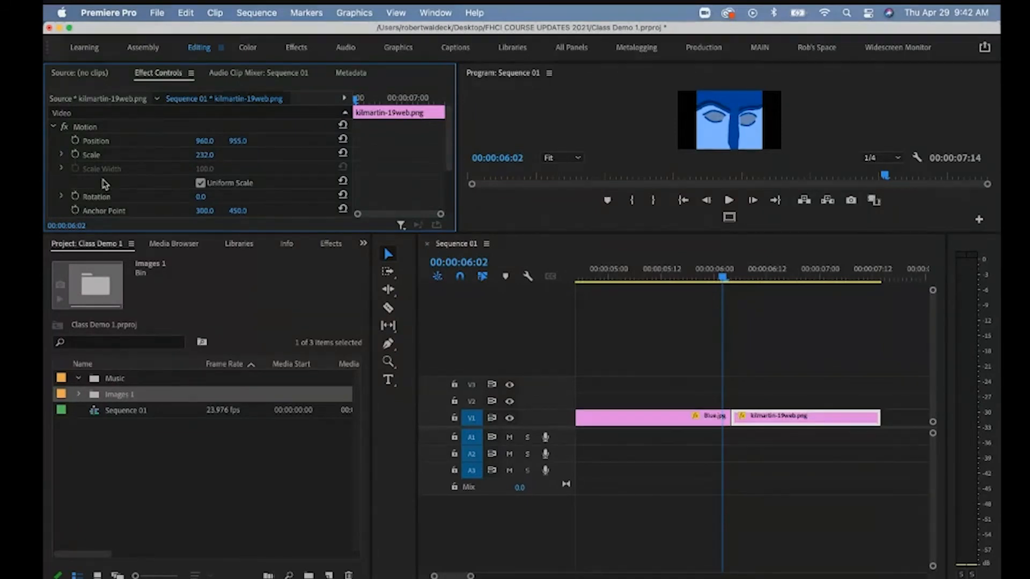
Switch between the Effects and Project panels using the grouped panel menu.
click(333, 245)
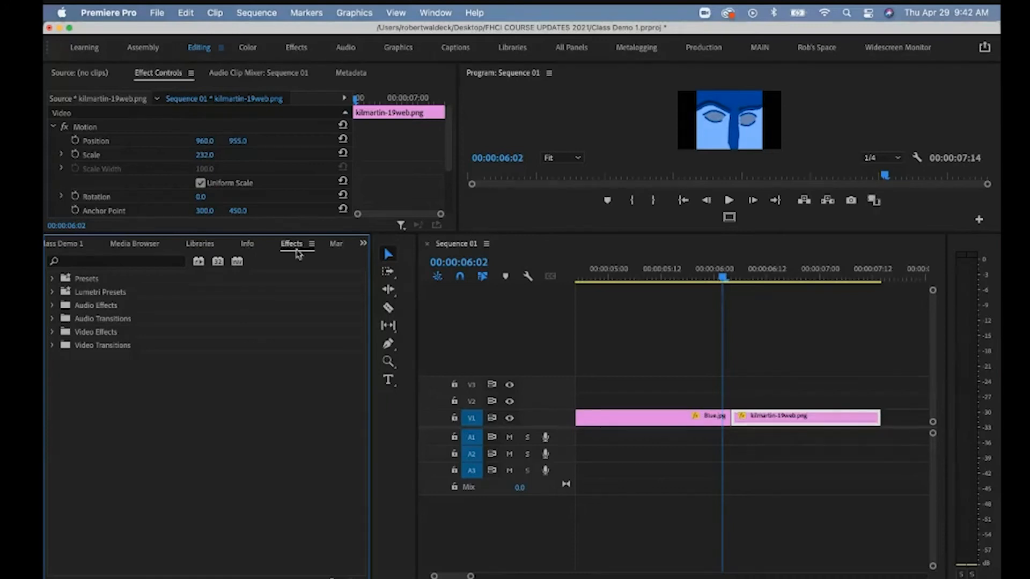
click(363, 245)
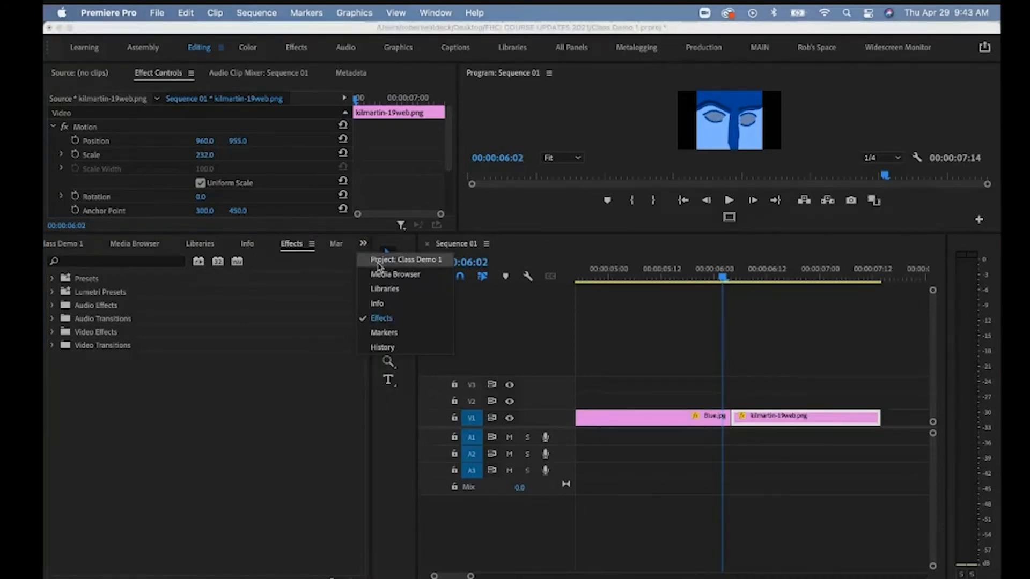
click(382, 259)
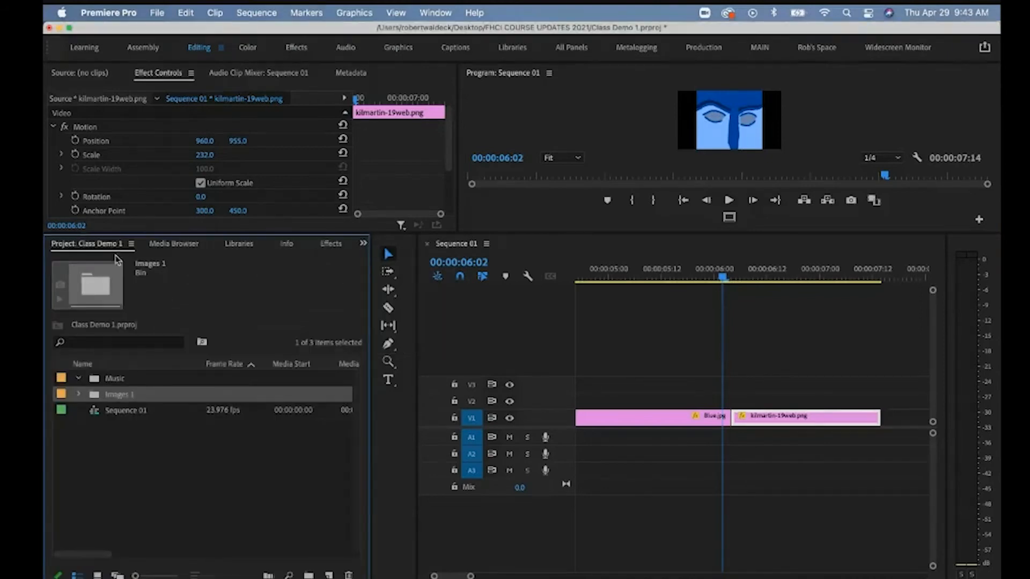
click(363, 243)
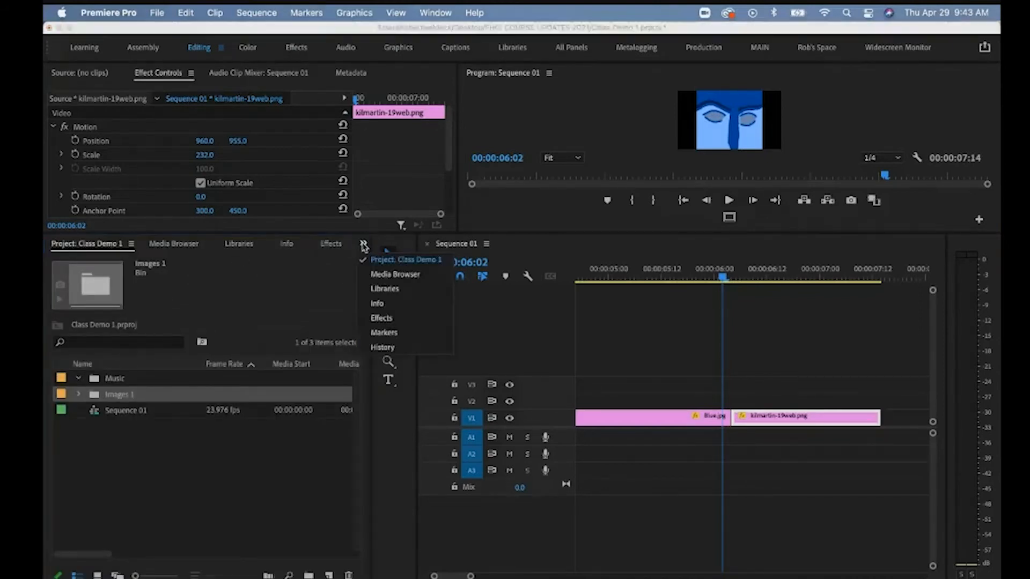
click(332, 244)
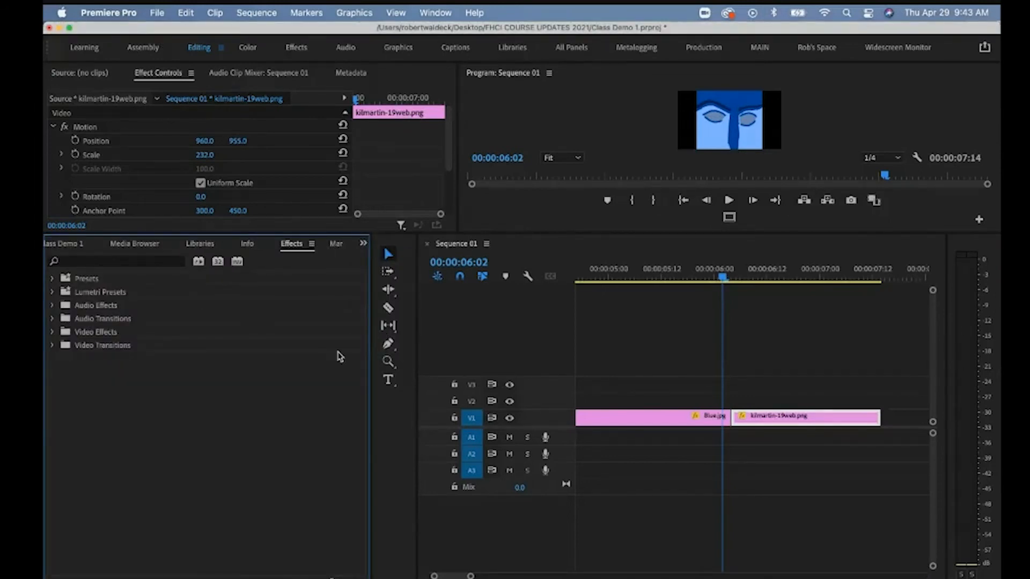
Bring up the Effects panel from the Window menu and expand Video Transitions > Page Peel.
click(435, 13)
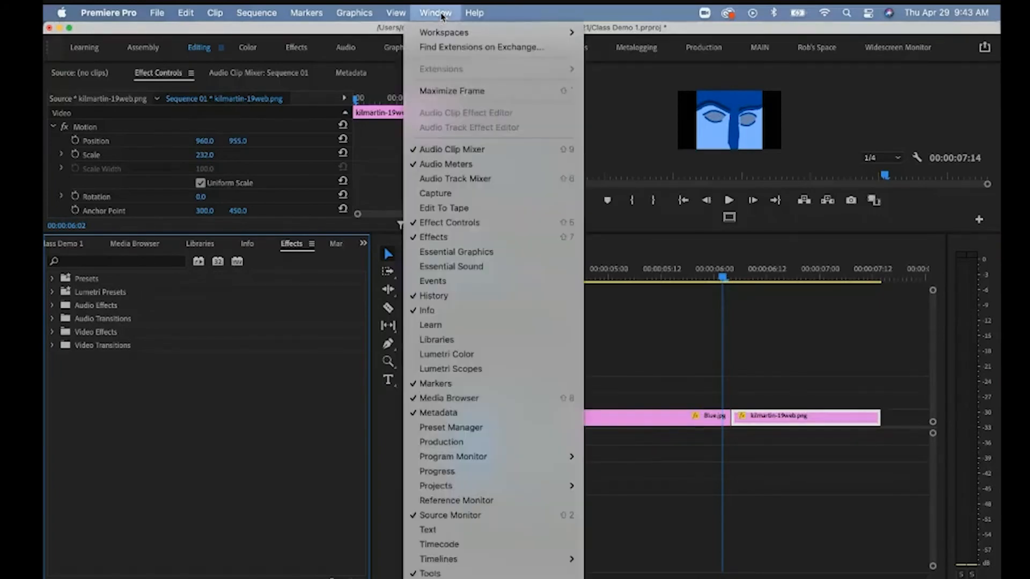
click(433, 237)
click(53, 332)
click(53, 334)
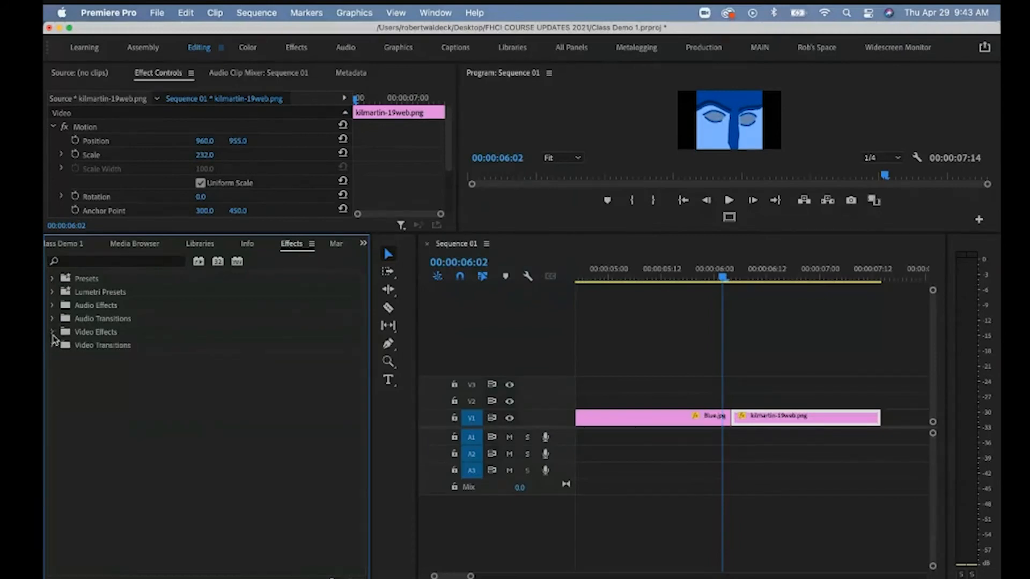
click(53, 346)
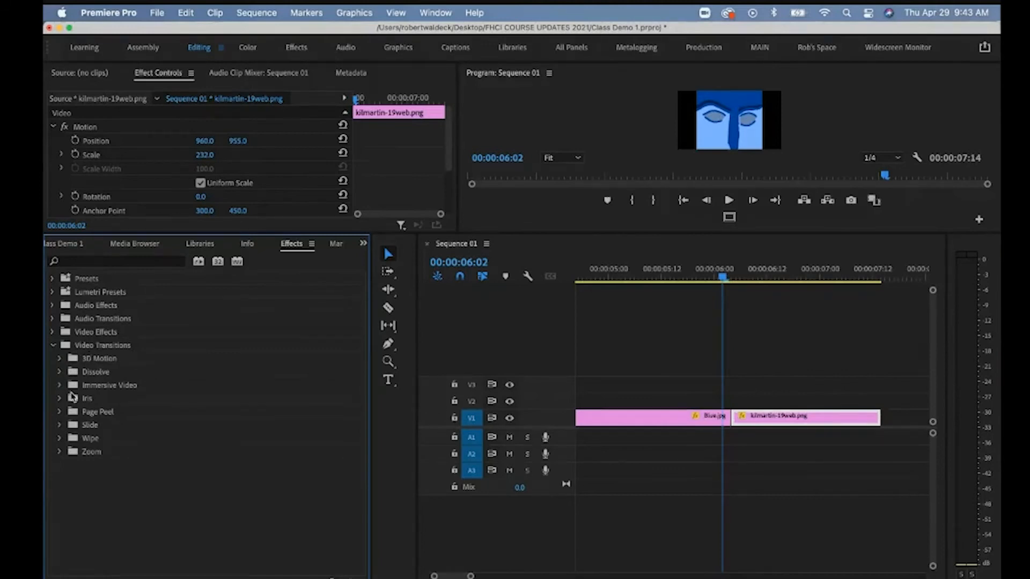
click(59, 412)
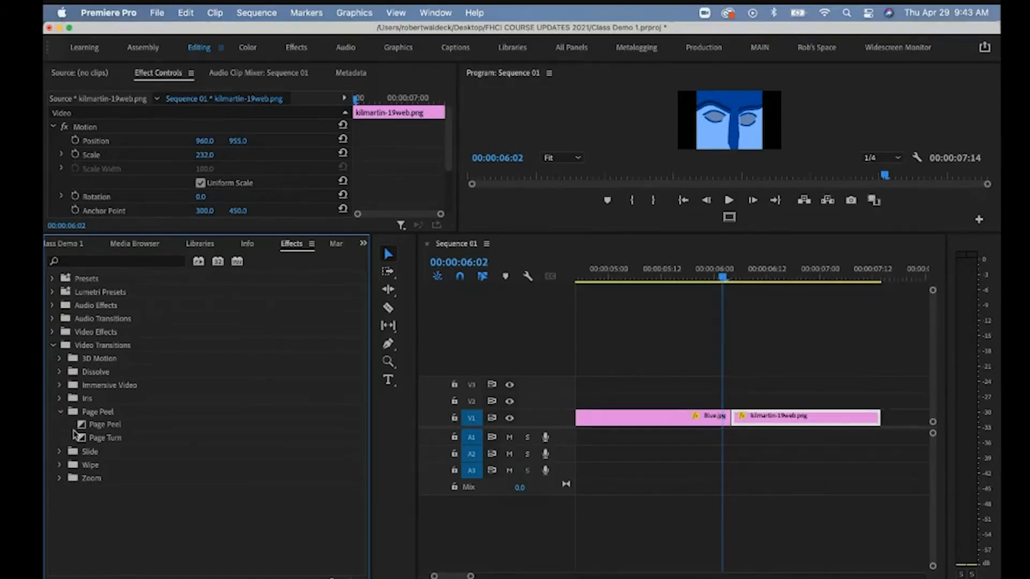
Enlarge the program preview, drop Page Peel on the Blue/kilmartin cut, then remove it.
drag(535, 233, 536, 347)
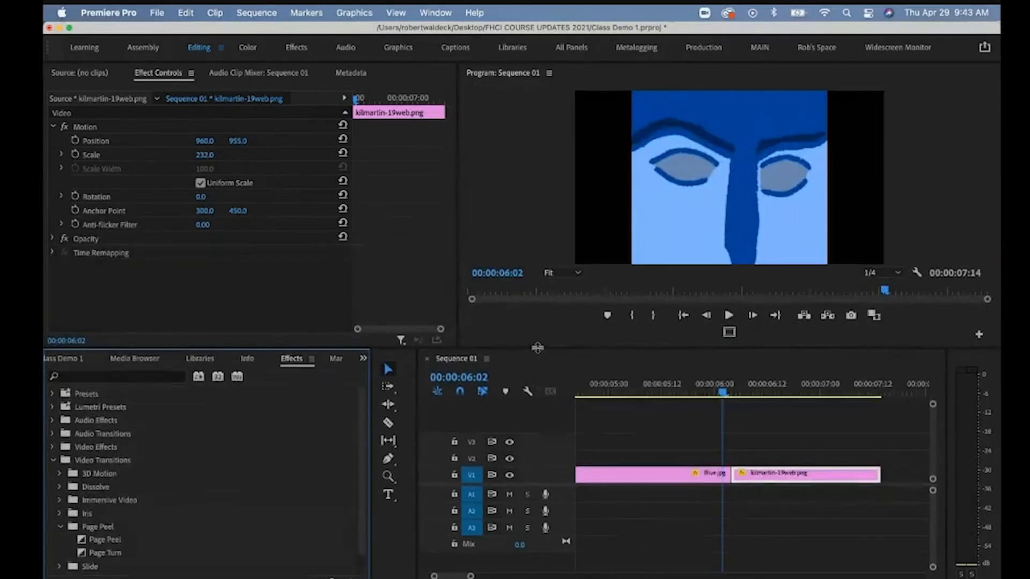
click(101, 545)
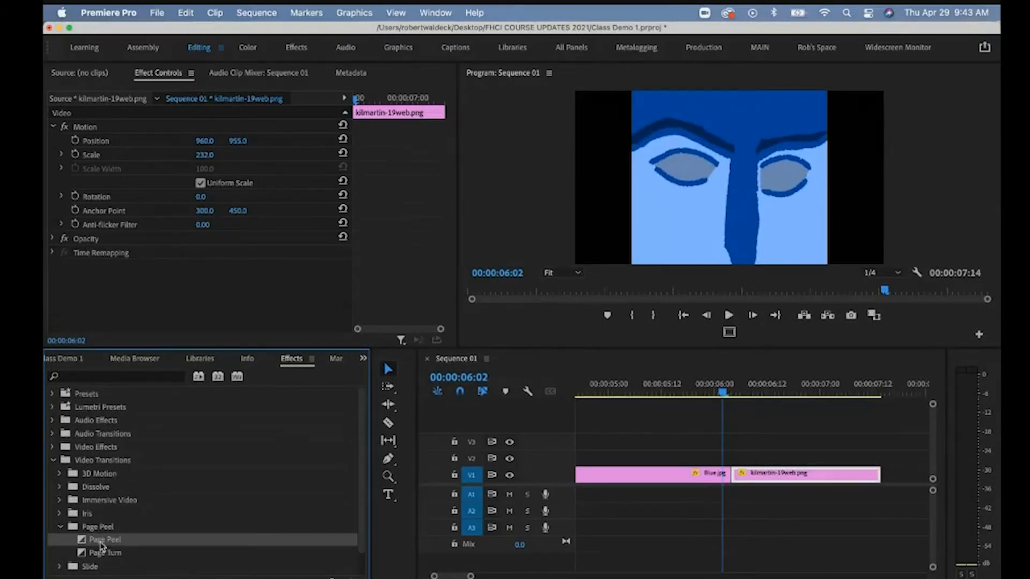
drag(87, 546, 735, 478)
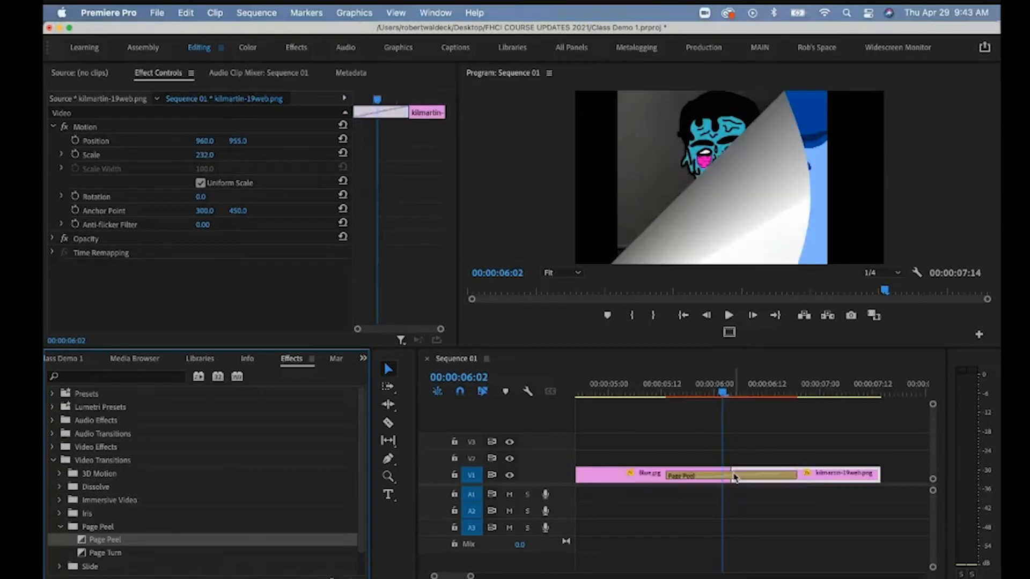
click(735, 478)
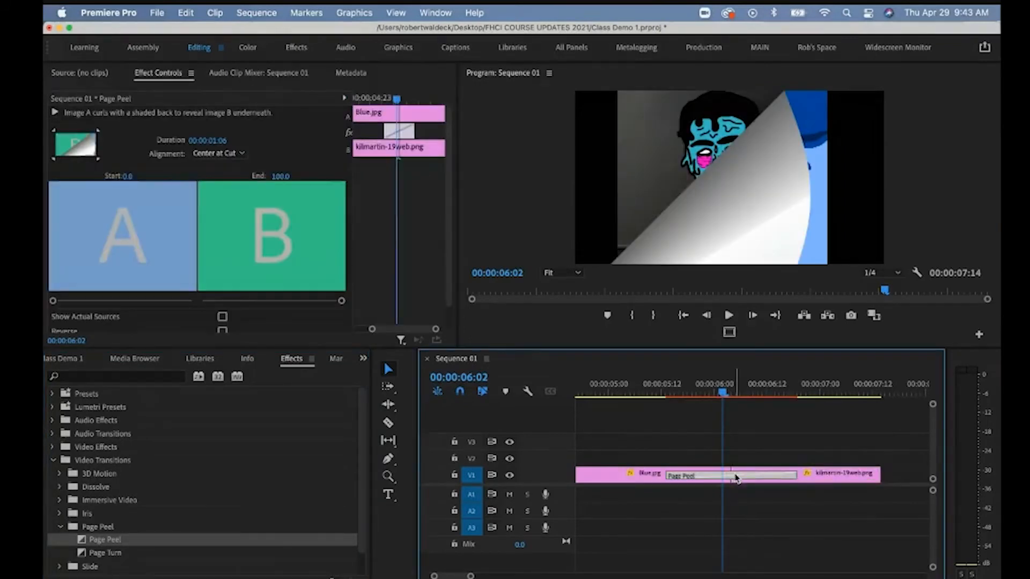
click(804, 477)
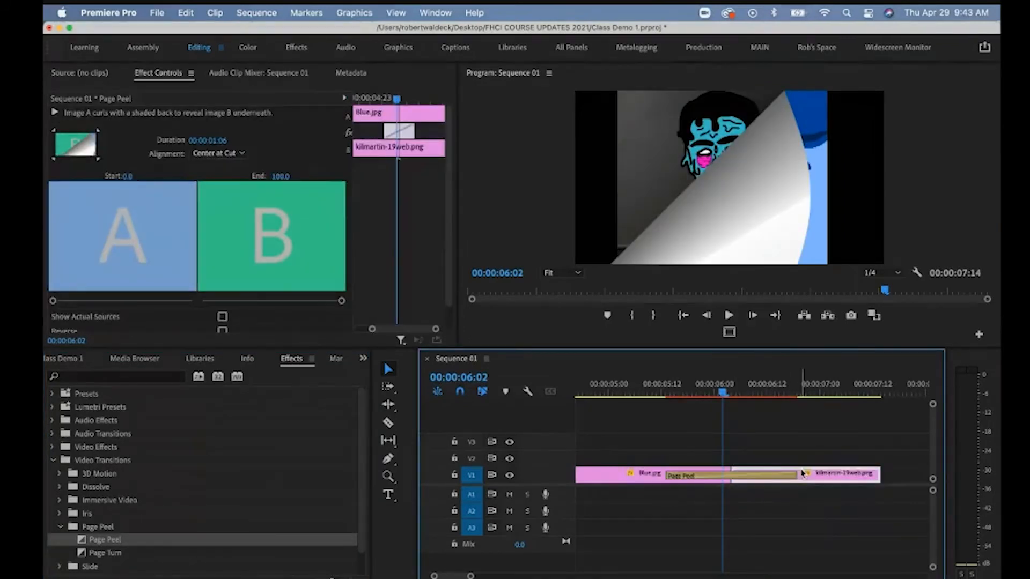
click(773, 481)
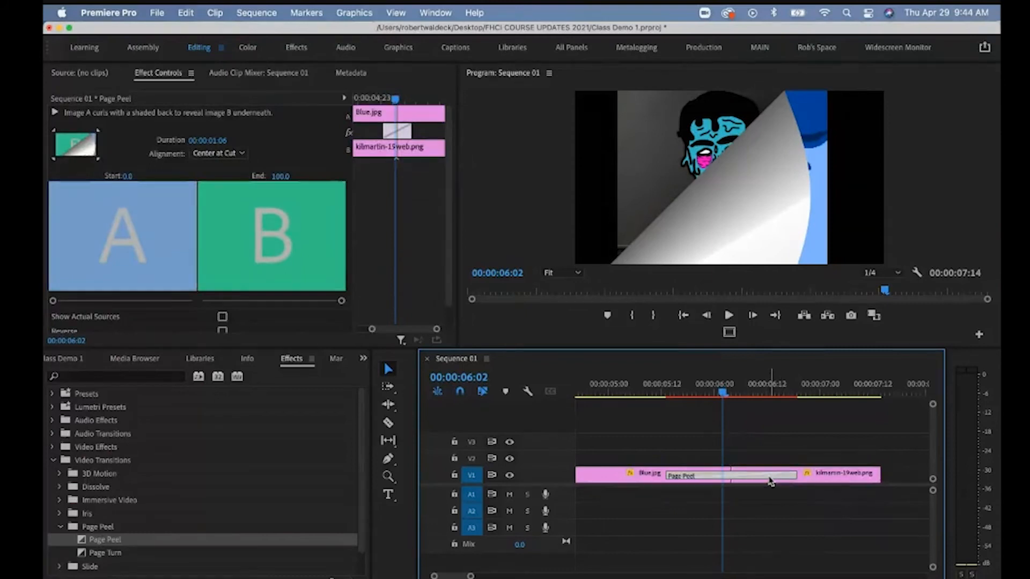
key(Delete)
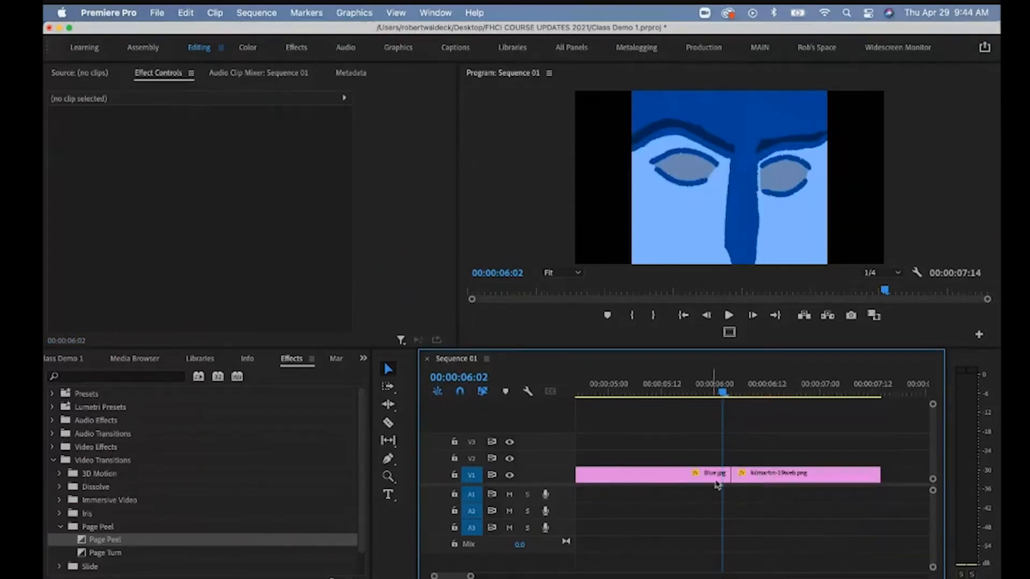
Delete and restore the kilmartin clip, re-apply Page Peel at the cut, and scrub through it.
click(761, 478)
key(Delete)
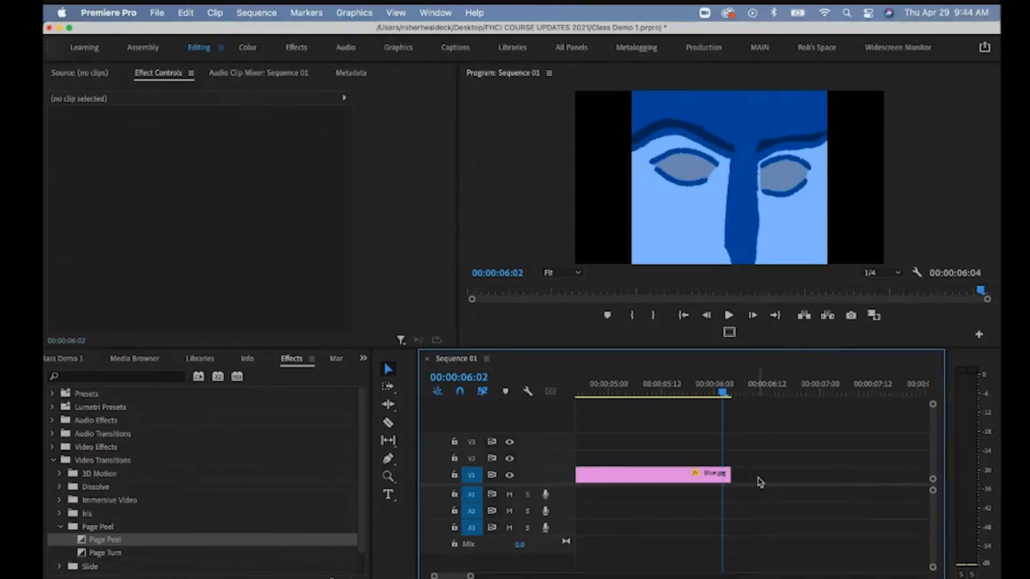
key(super+z)
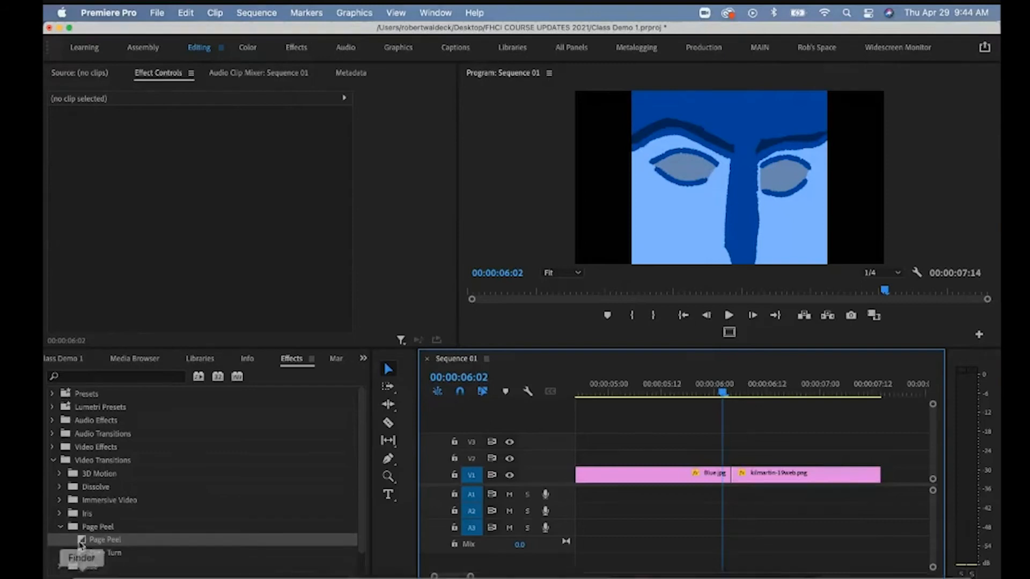
drag(83, 546, 729, 479)
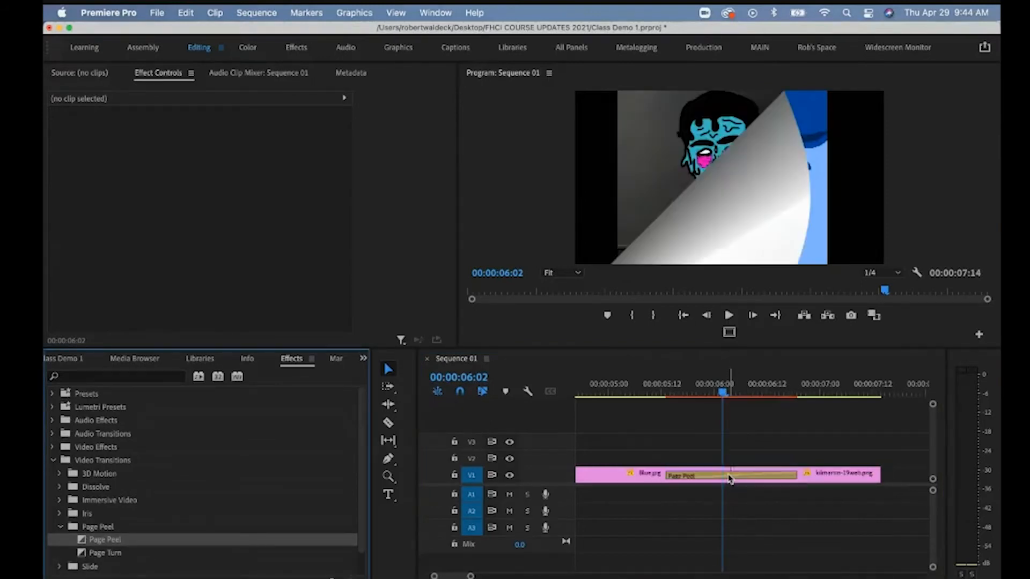
click(724, 394)
drag(724, 394, 644, 412)
Play and scrub through the Page Peel, then select it to show its 00:00:01:06 settings.
click(728, 317)
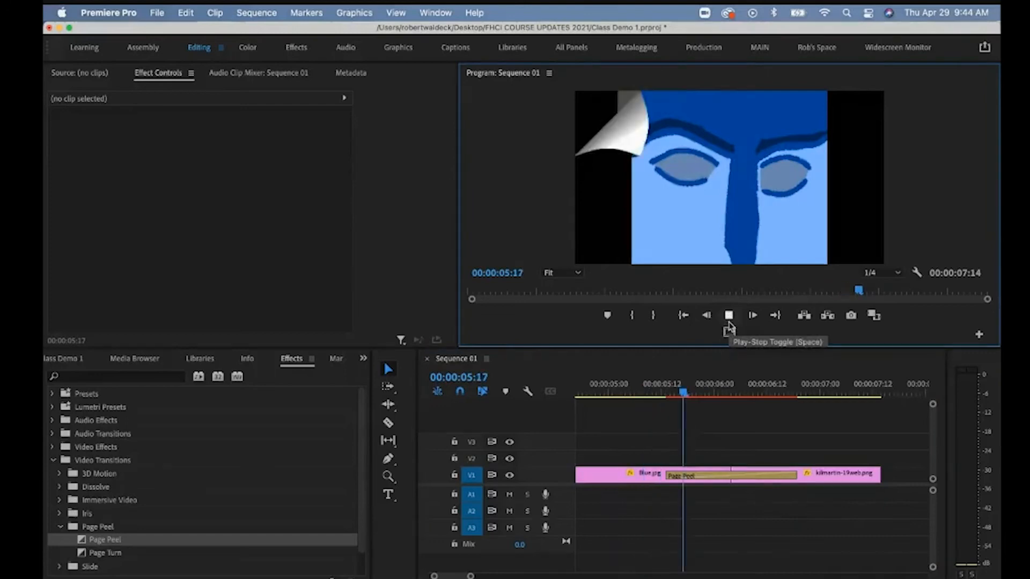
click(728, 316)
drag(777, 396, 688, 405)
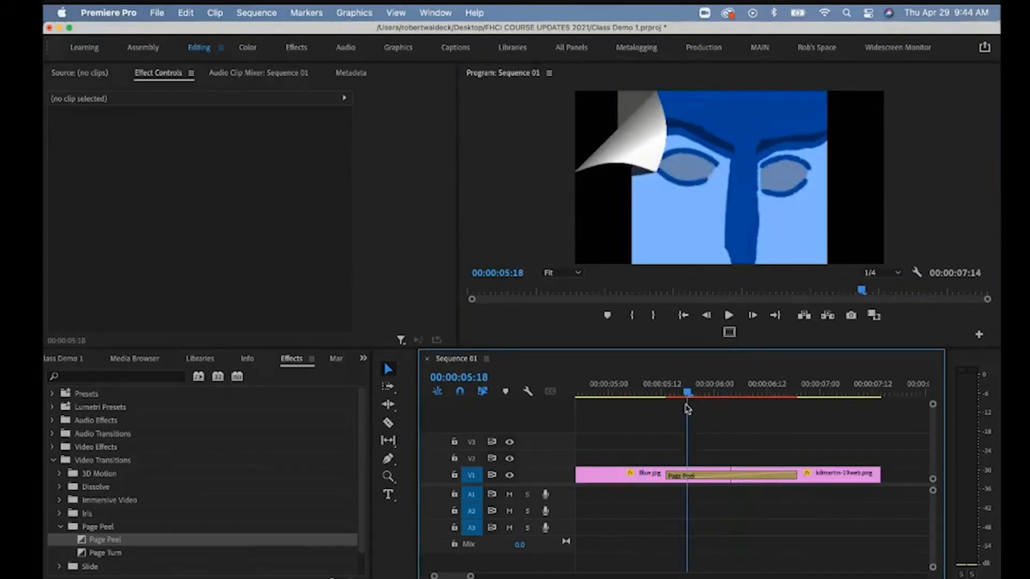
click(711, 481)
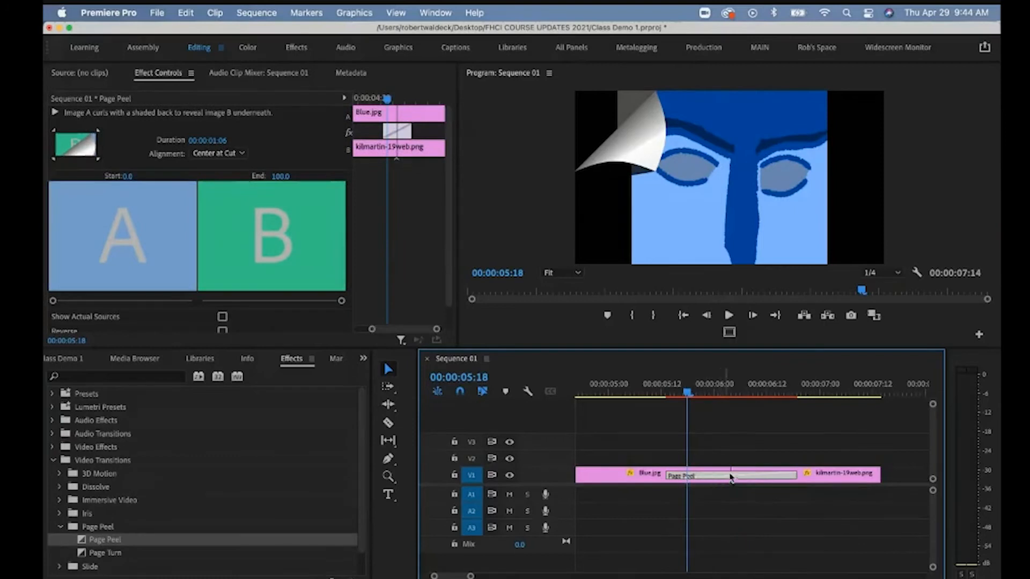
click(845, 481)
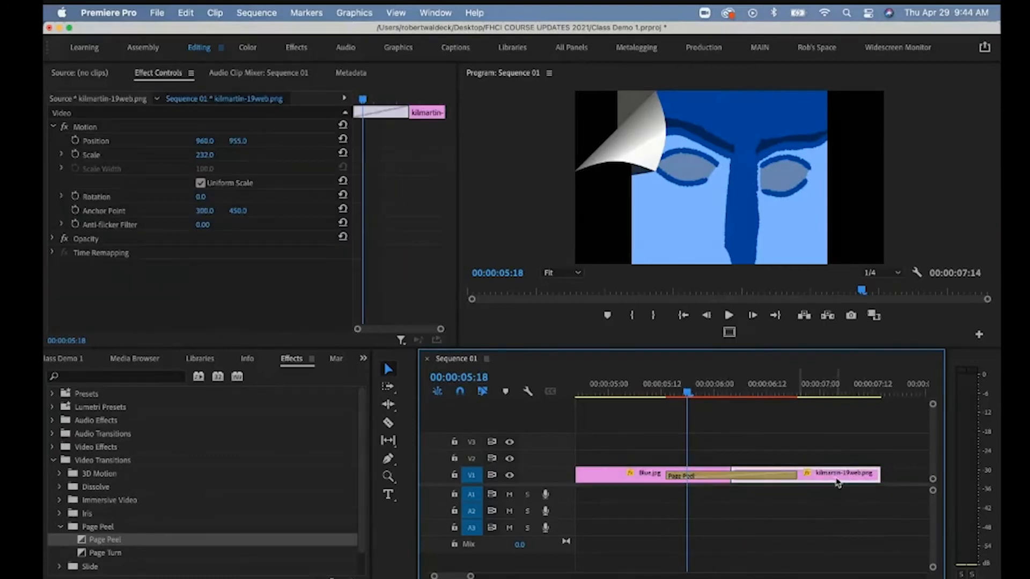
click(782, 478)
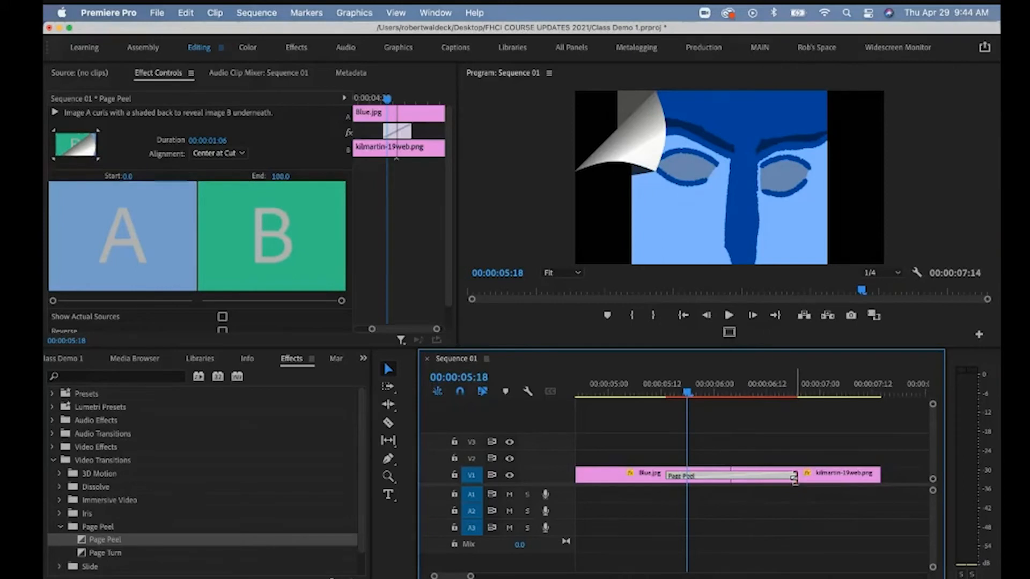
Resize the Page Peel transition by dragging its edge to 00:00:01:04 and play it back.
drag(794, 476, 752, 475)
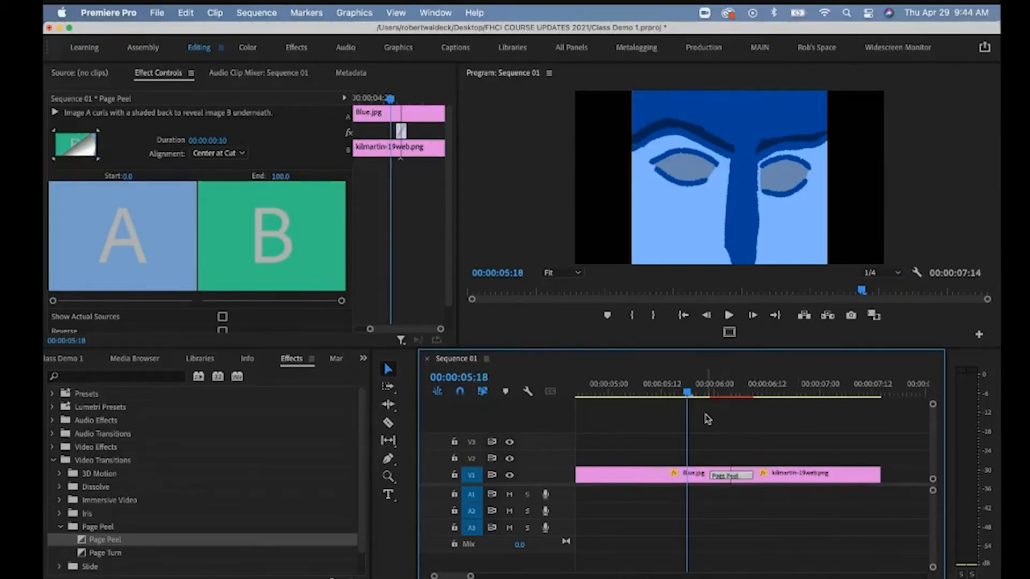
key(space)
key(space)
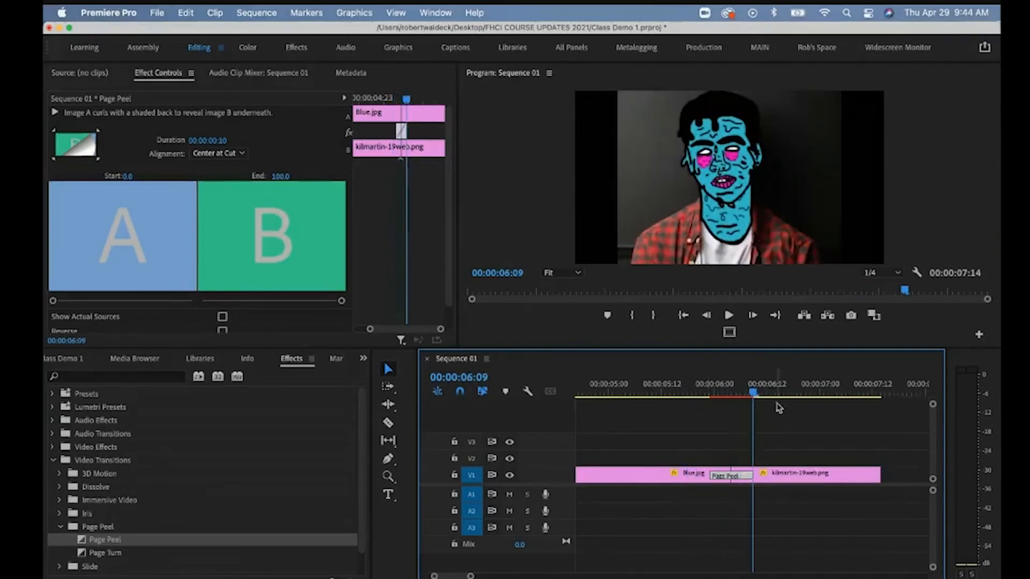
drag(756, 392, 703, 396)
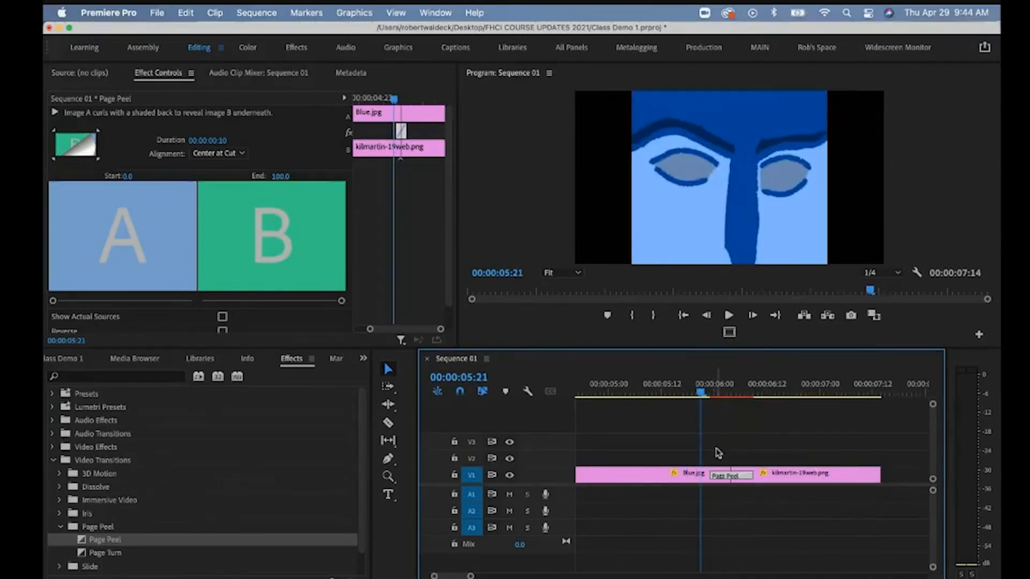
drag(749, 484, 792, 483)
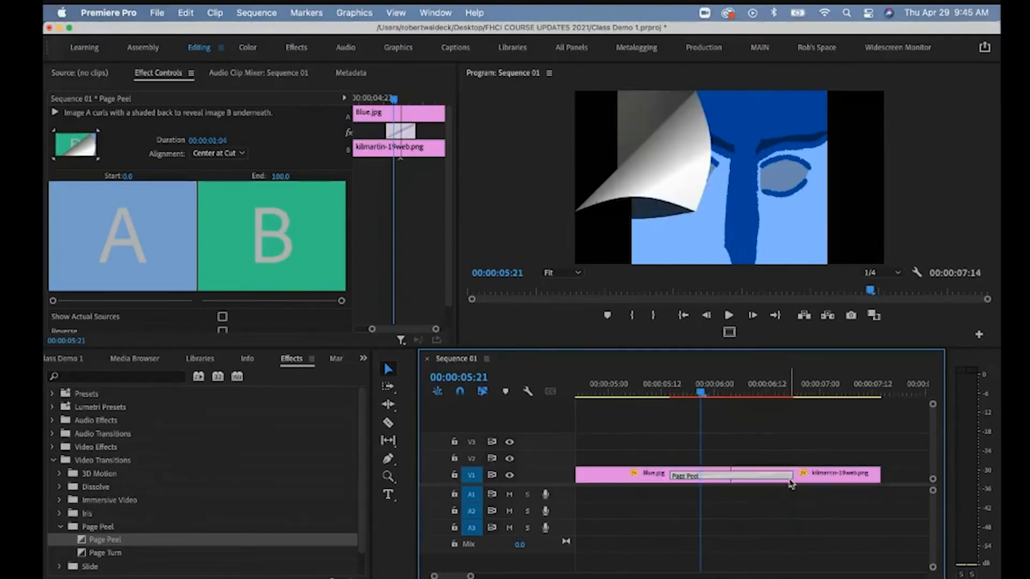
drag(704, 396, 659, 392)
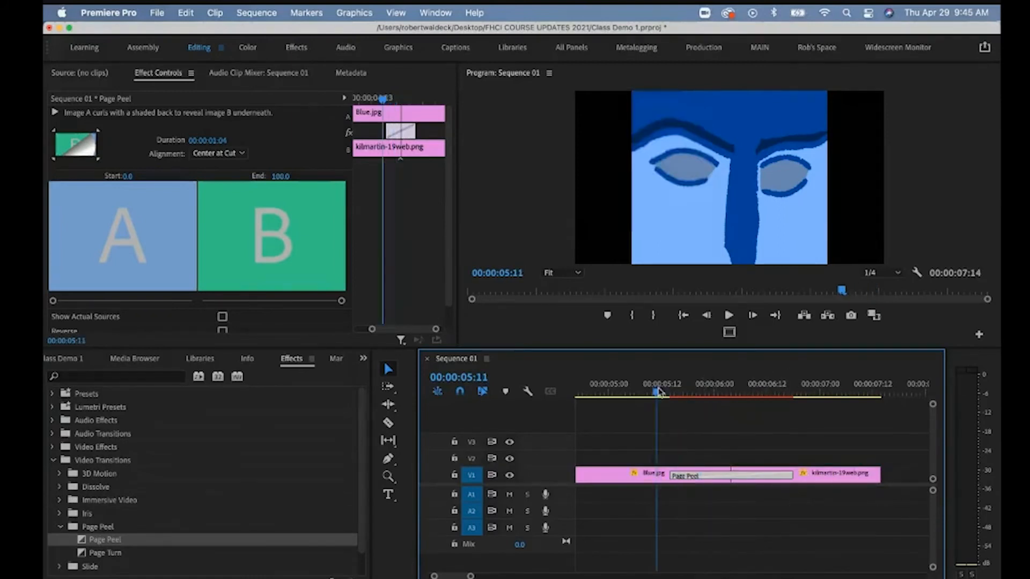
key(space)
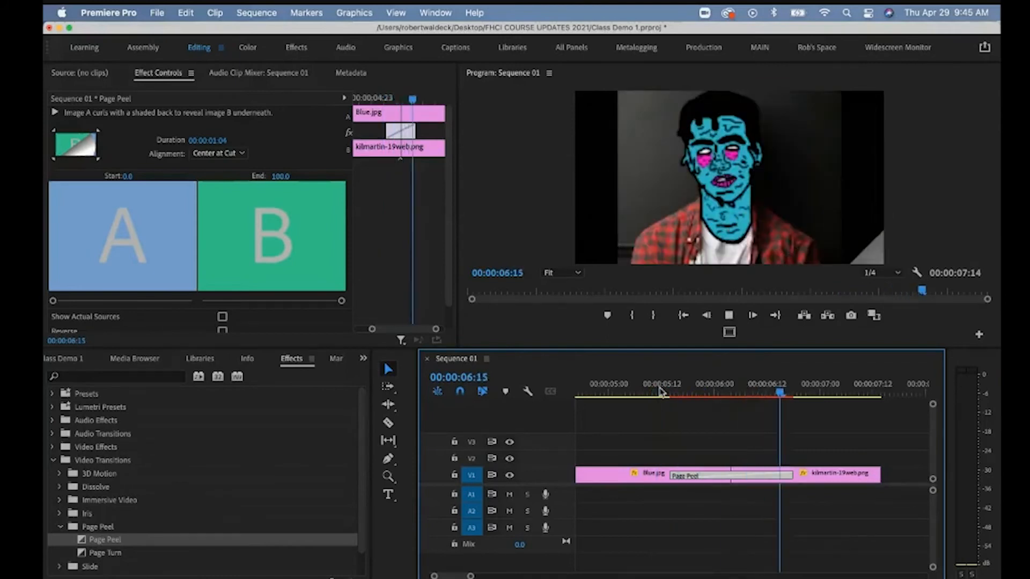
key(space)
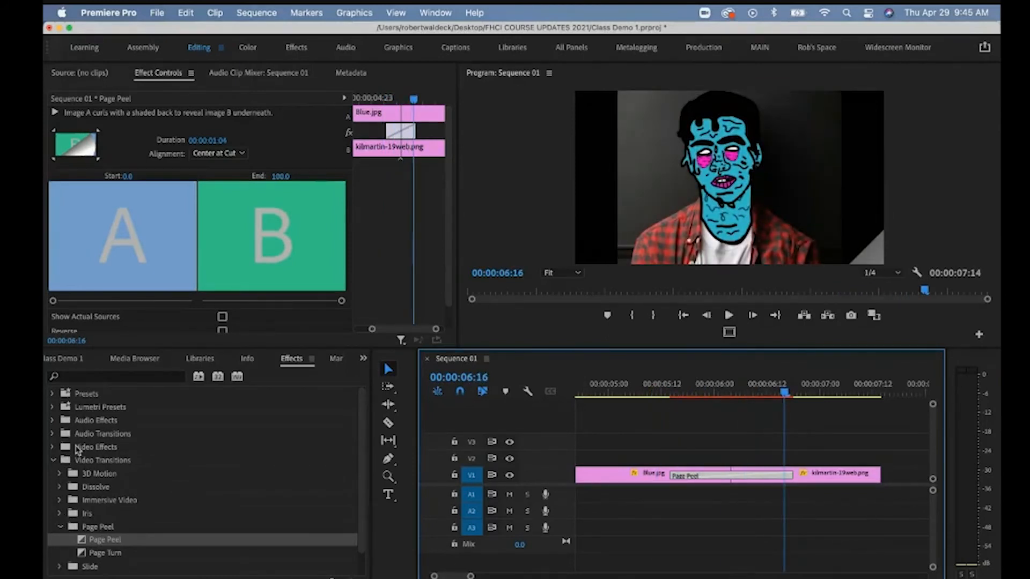
Collapse Video Transitions, return to the Project panel, and drop a still onto V1 at 00:00:10:21.
click(52, 461)
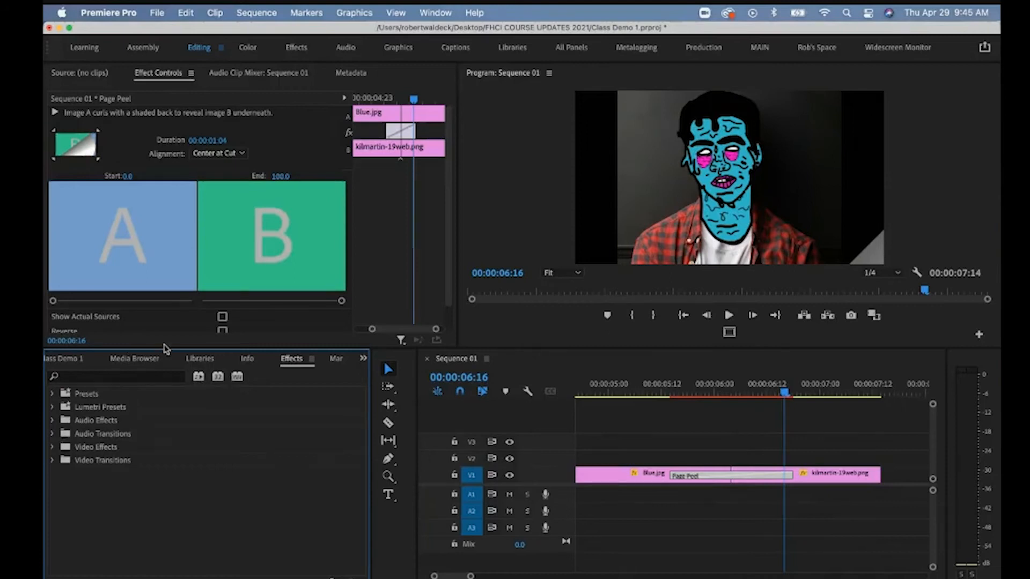
click(363, 358)
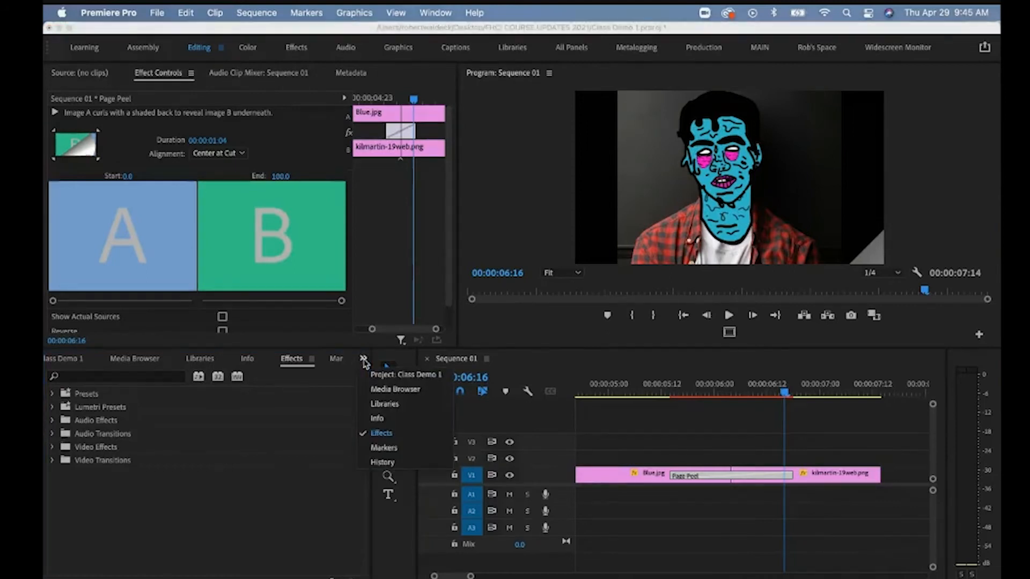
click(380, 376)
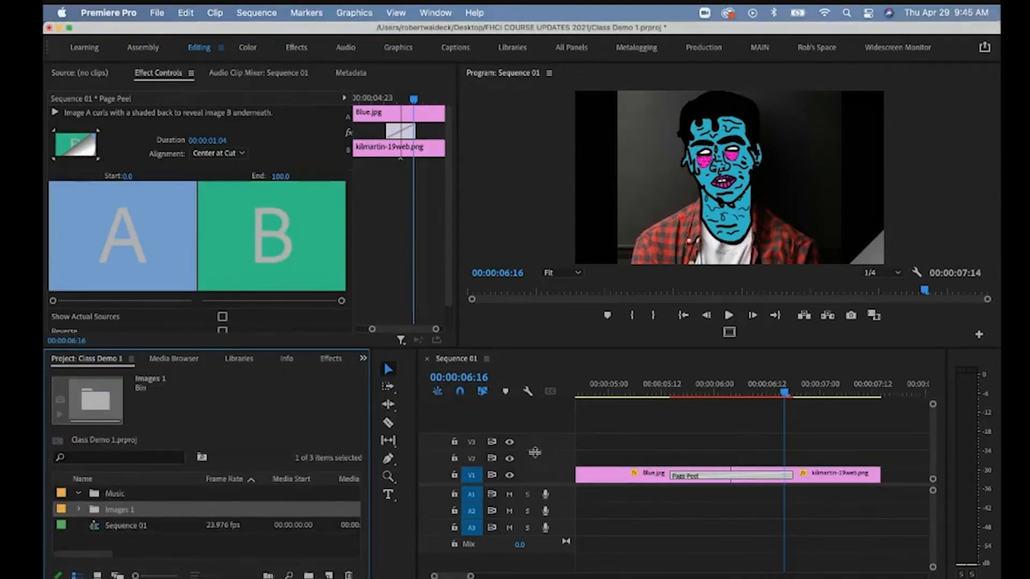
scroll(651, 468, down, 8)
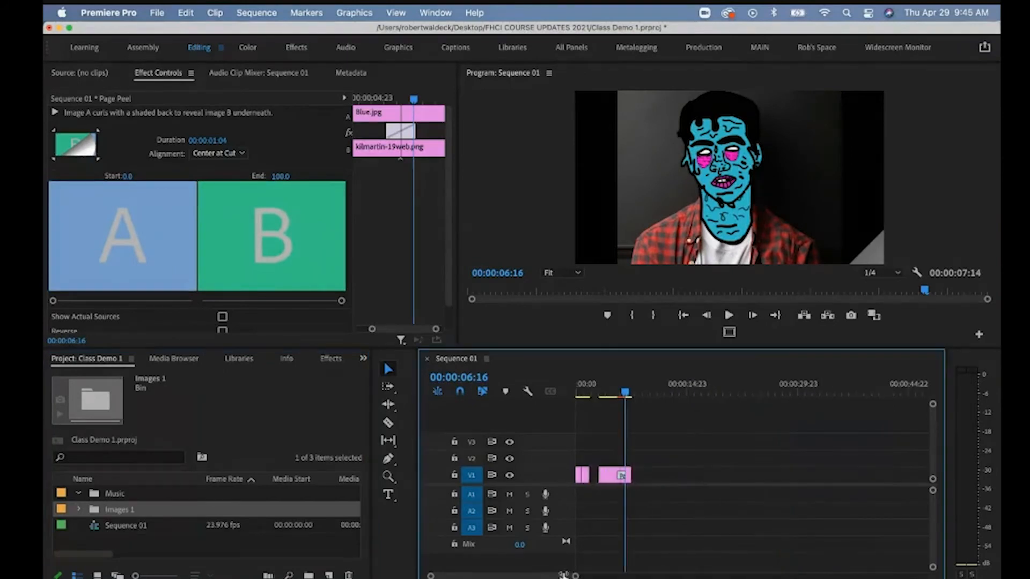
drag(626, 398, 655, 397)
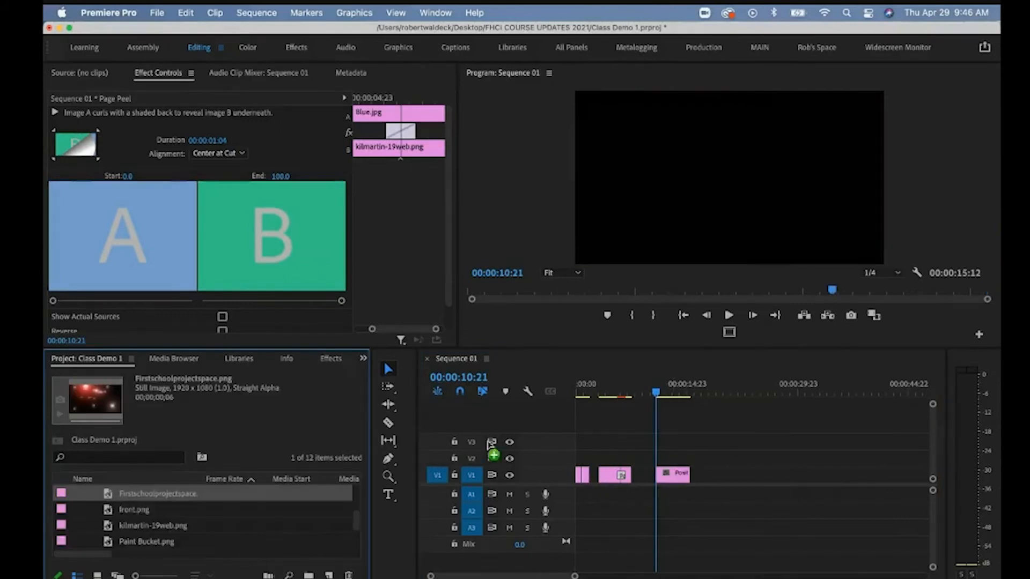
drag(718, 467, 698, 479)
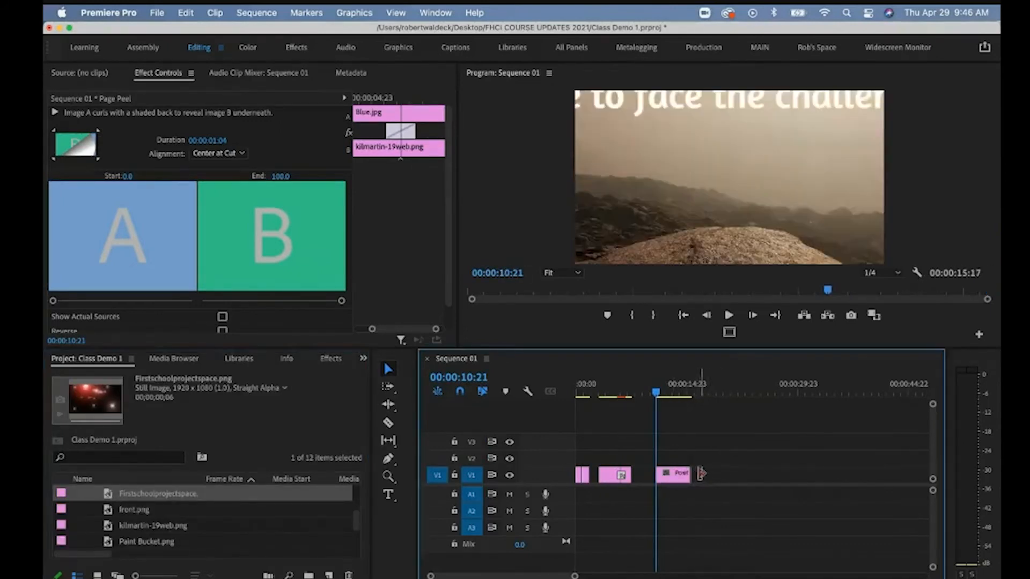
Scale the Positive Message Poster to 195 and set Position and Scale keyframes at its start.
key(=)
click(712, 481)
click(379, 99)
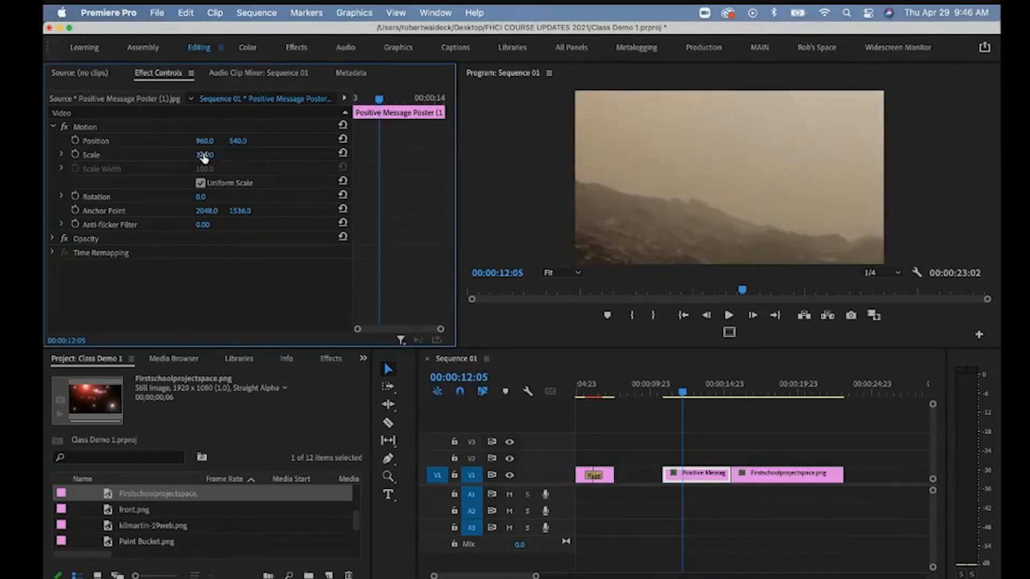
drag(204, 156, 213, 156)
key(Up)
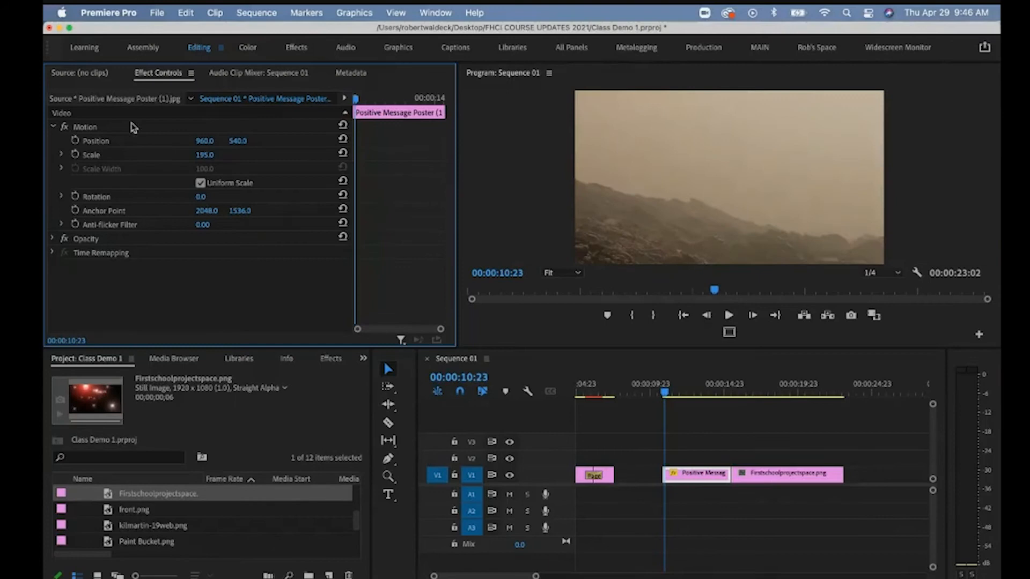
click(76, 140)
click(75, 155)
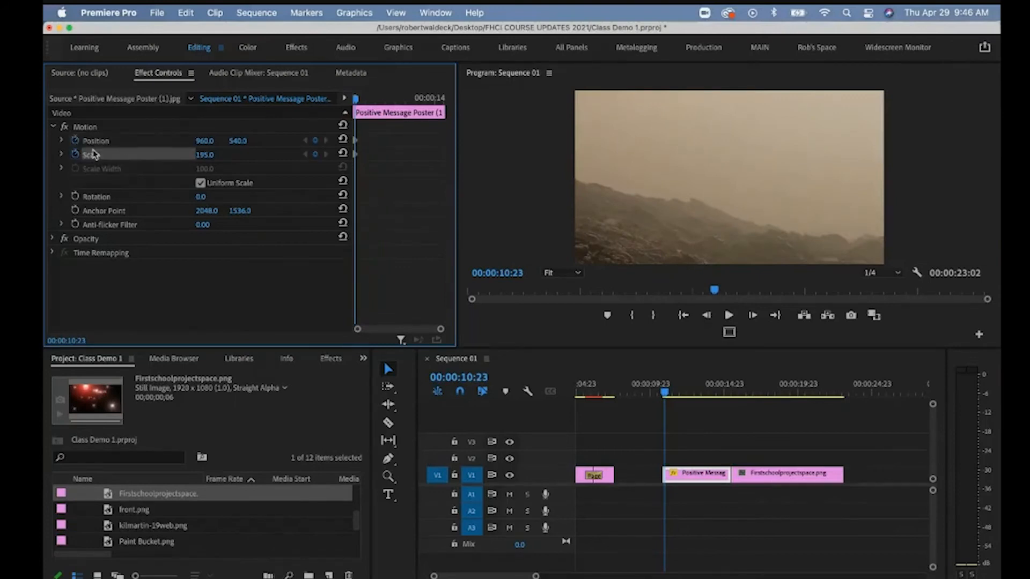
At 00:00:15:01, lower the poster's Scale to 80 and shift it down slightly.
click(428, 101)
drag(428, 105, 435, 105)
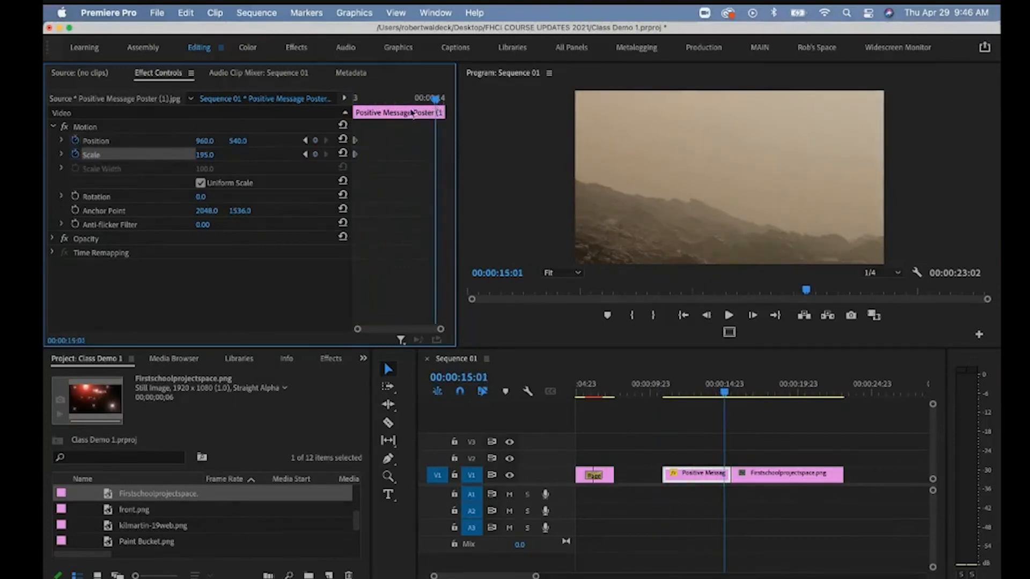
click(205, 158)
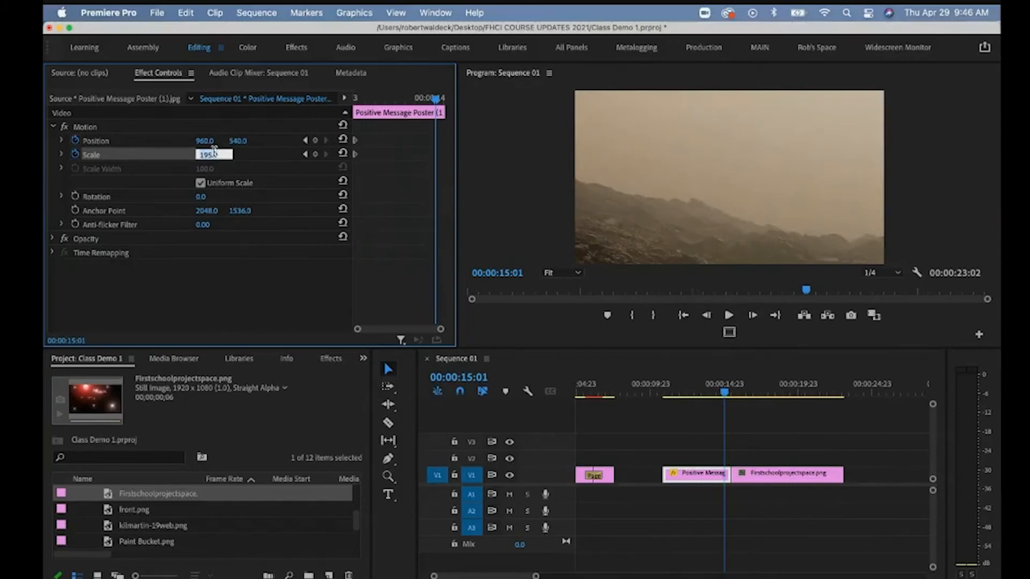
text(80)
key(Return)
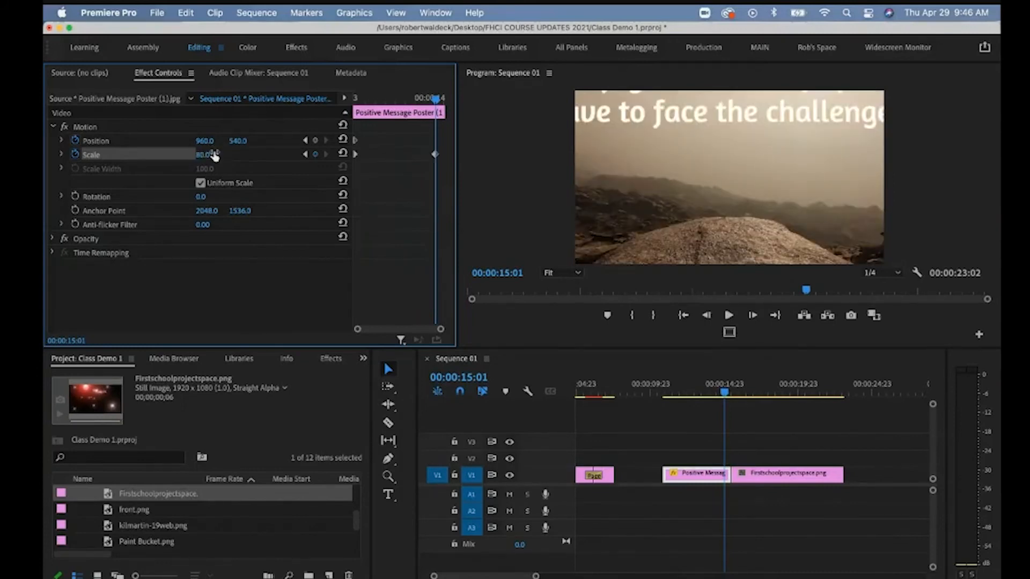
drag(239, 141, 241, 142)
Play back the zoom-out animation from near the poster clip's start.
drag(436, 98, 313, 104)
key(space)
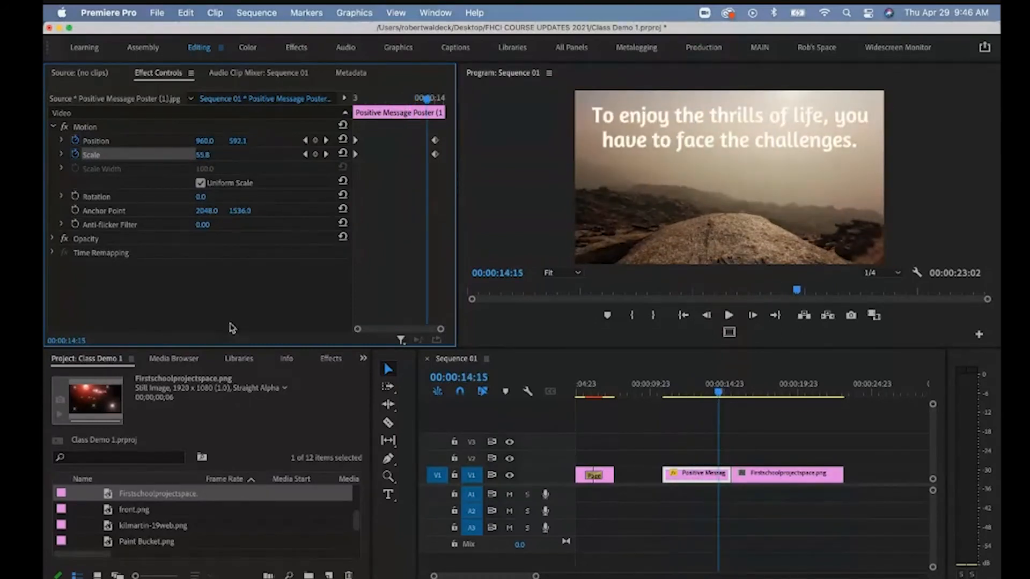
click(333, 361)
Apply the Image Control Black & White effect to the Positive Message Poster clip.
click(52, 448)
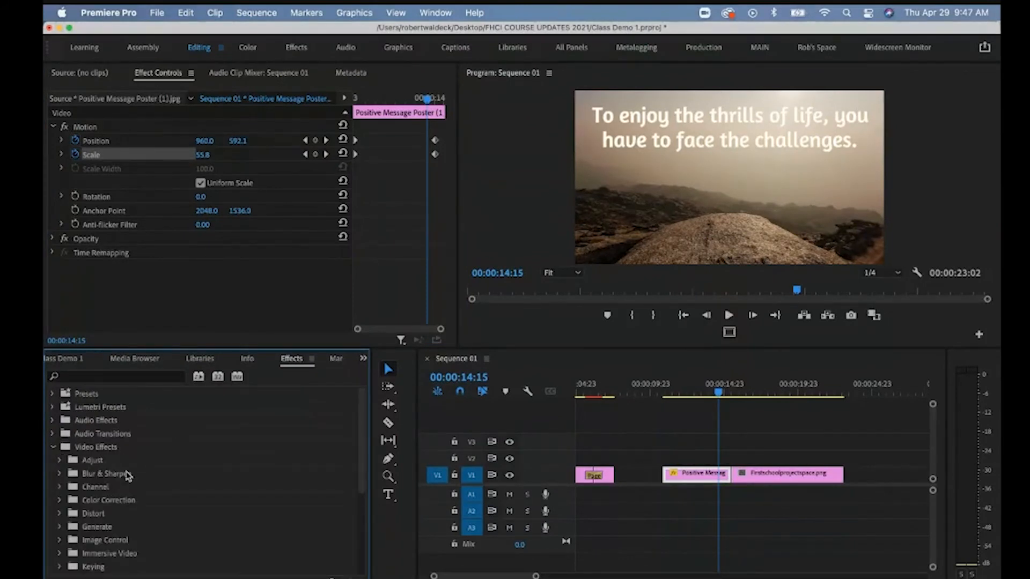
scroll(97, 483, down, 2)
click(60, 500)
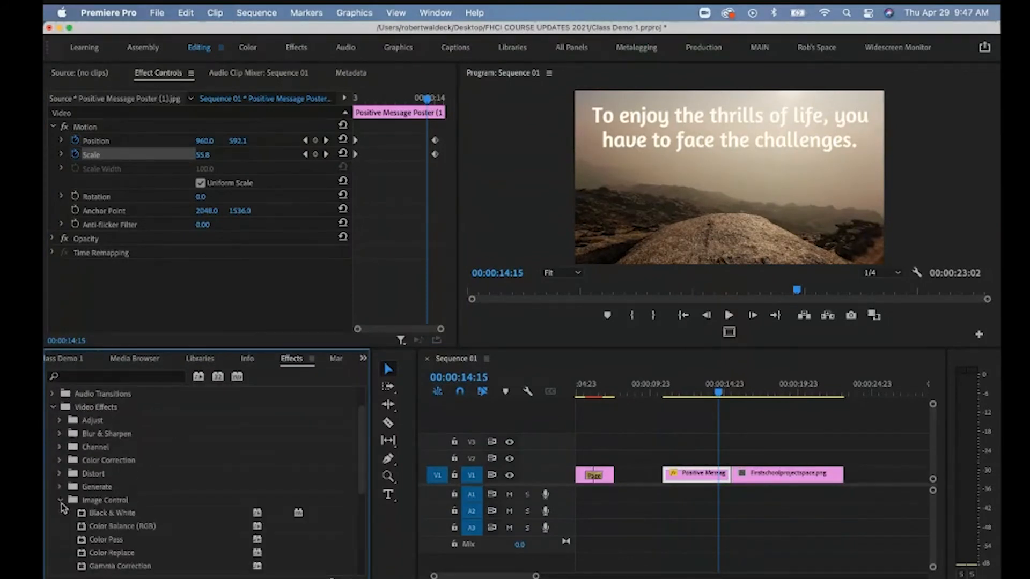
click(97, 515)
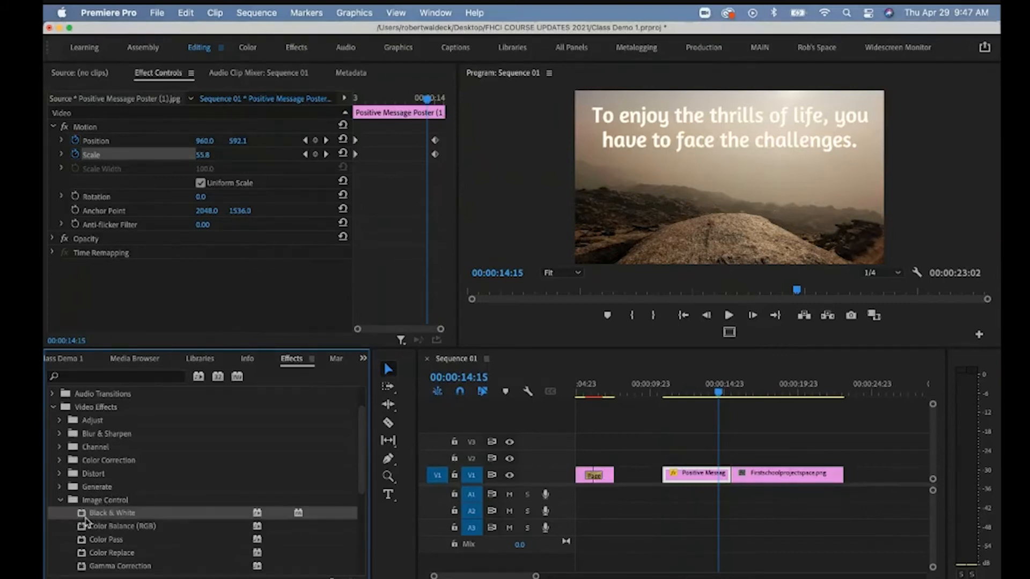
drag(84, 520, 697, 483)
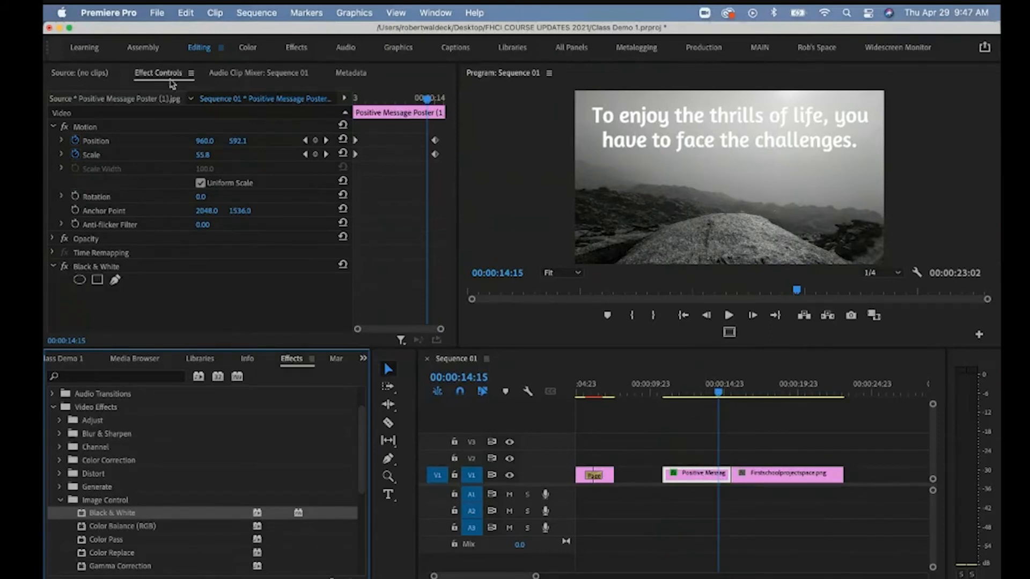
Switch the Black & White effect off so the poster stays in colour.
click(53, 127)
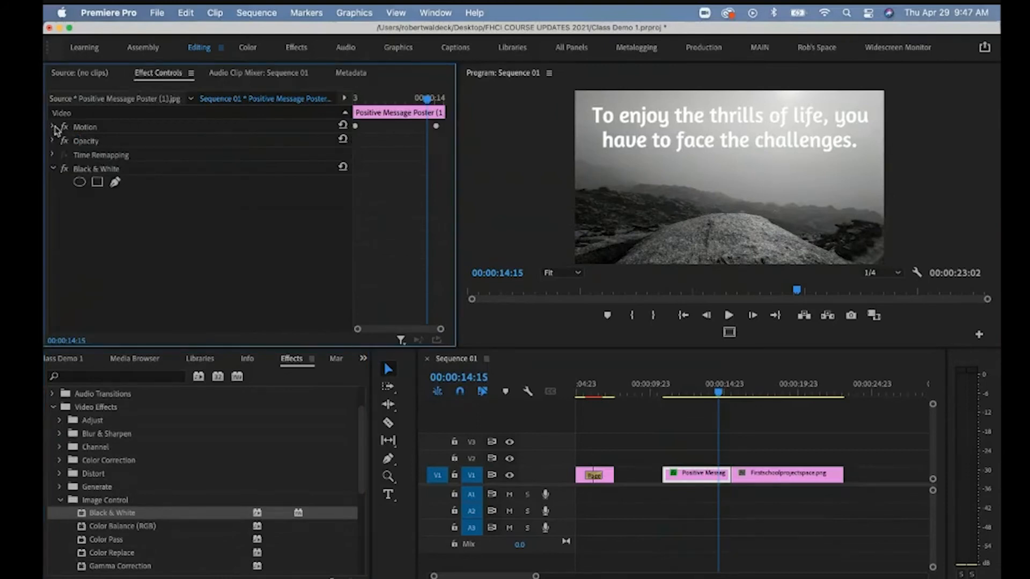
click(64, 169)
click(64, 170)
click(65, 169)
click(65, 170)
click(64, 170)
Browse to the Generate effects and select 4-Color Gradient.
click(60, 501)
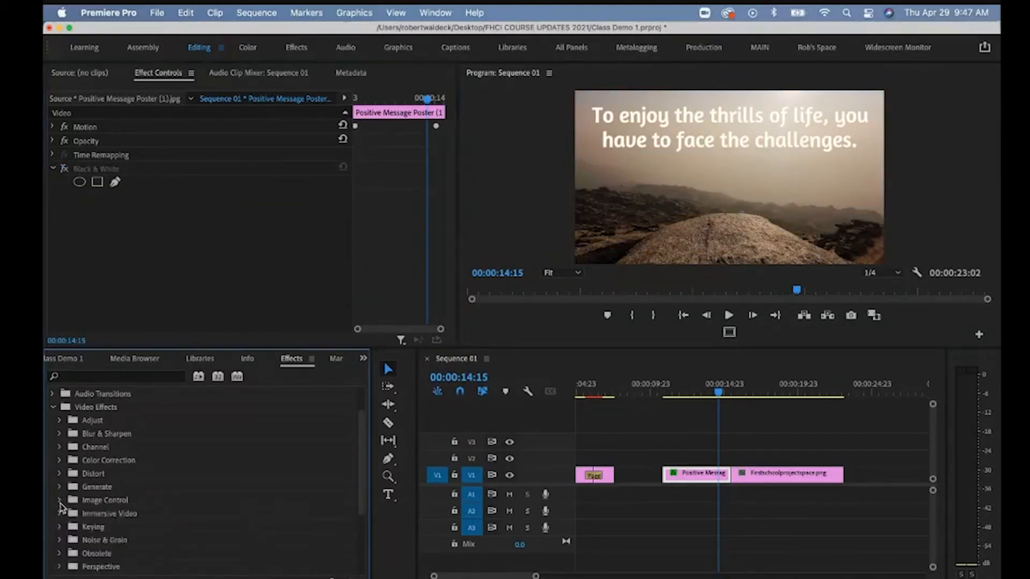
scroll(60, 506, down, 4)
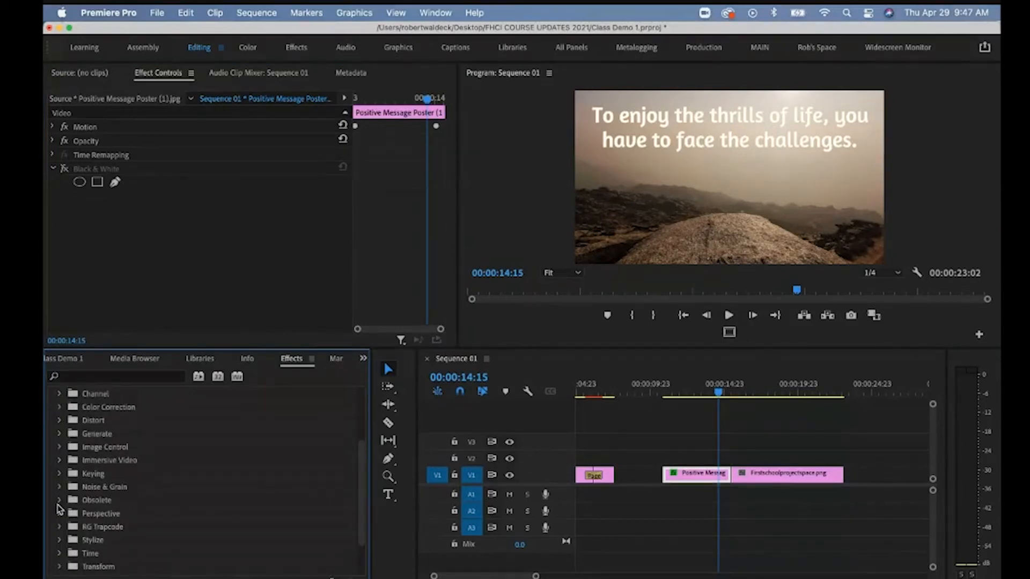
scroll(60, 508, up, 4)
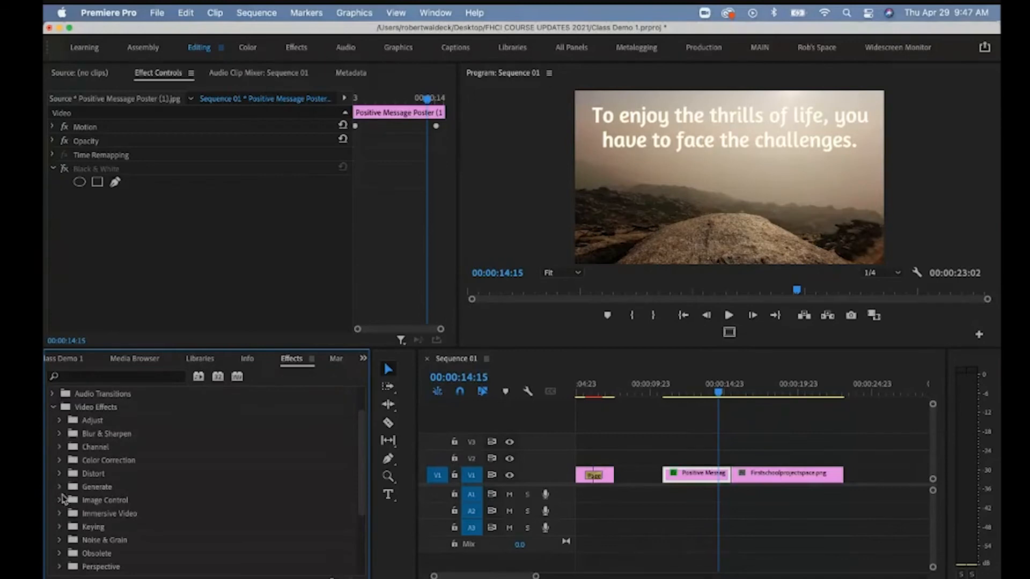
click(60, 488)
click(88, 501)
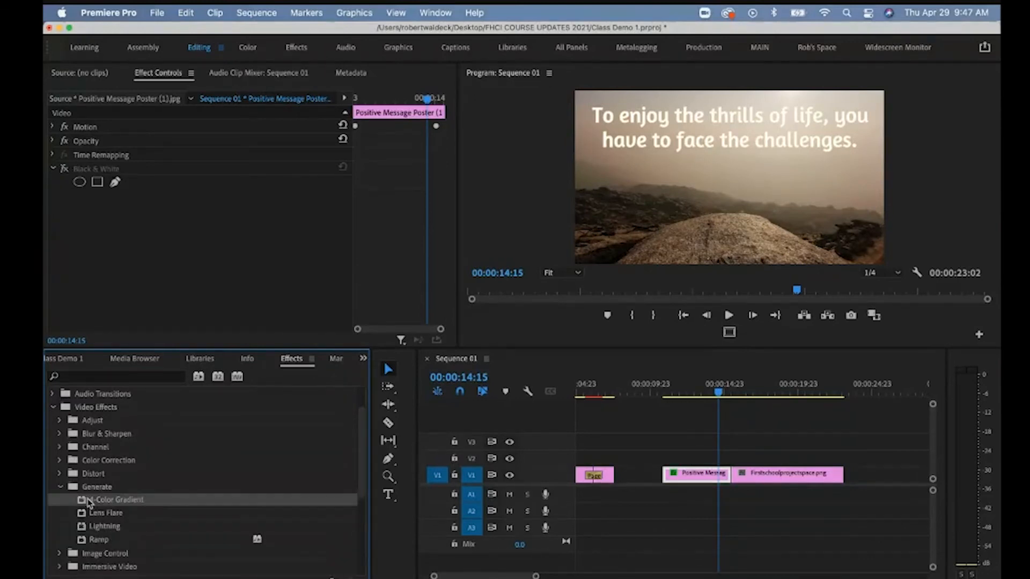
Apply 4-Color Gradient to the Positive Message clip and compare it toggled off and on.
drag(89, 501, 700, 471)
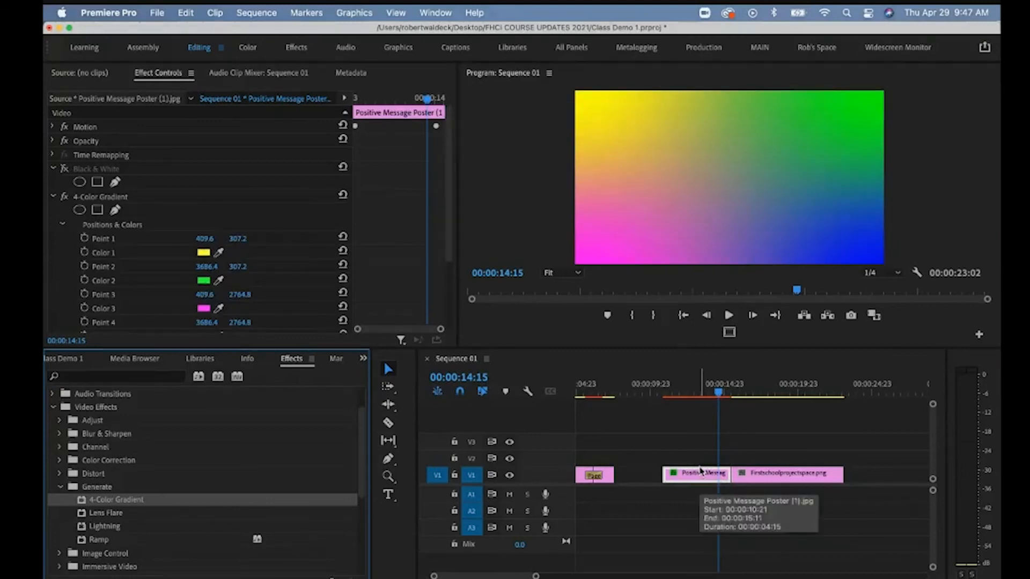
scroll(324, 218, down, 3)
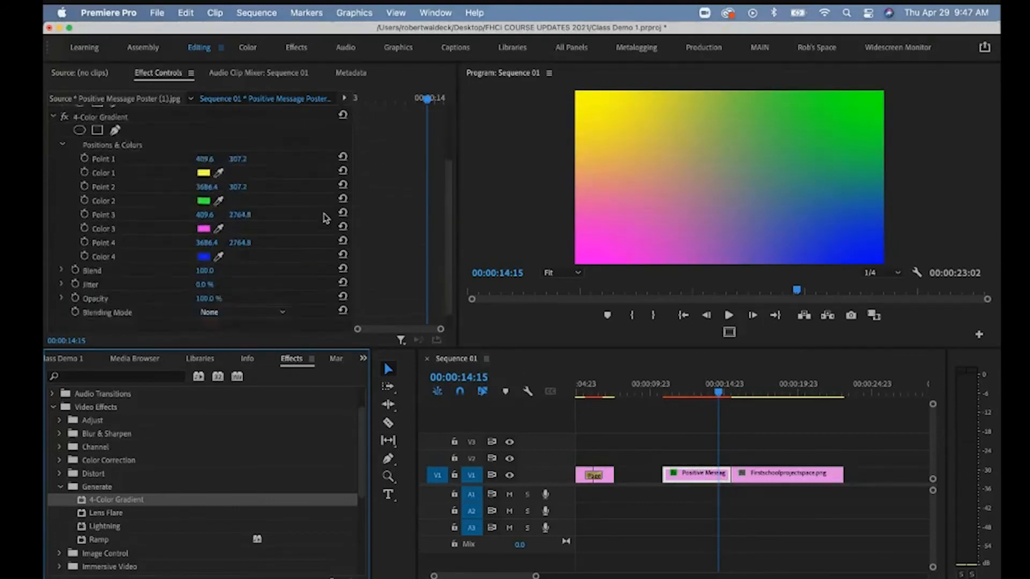
scroll(325, 218, up, 1)
click(65, 118)
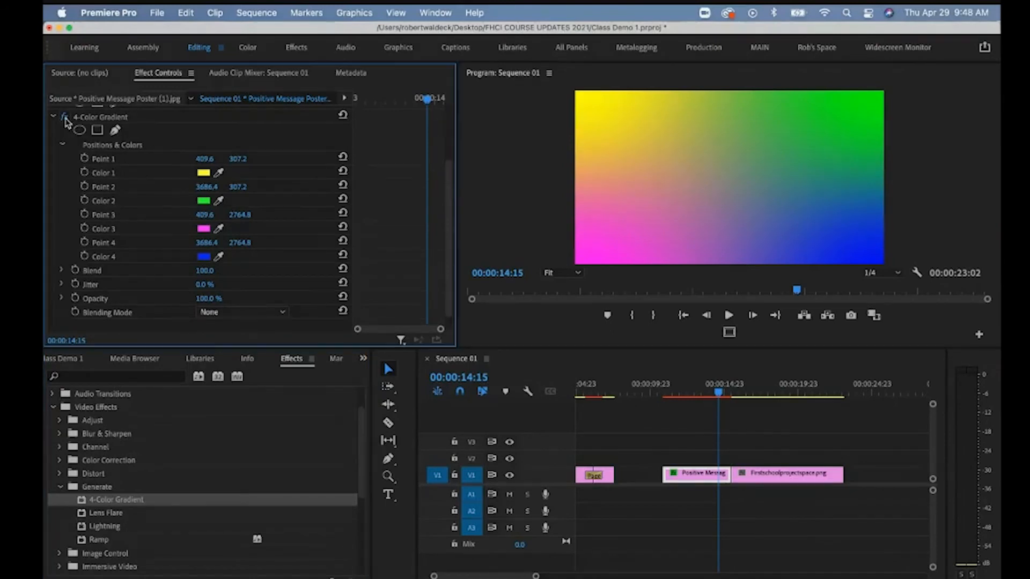
click(65, 117)
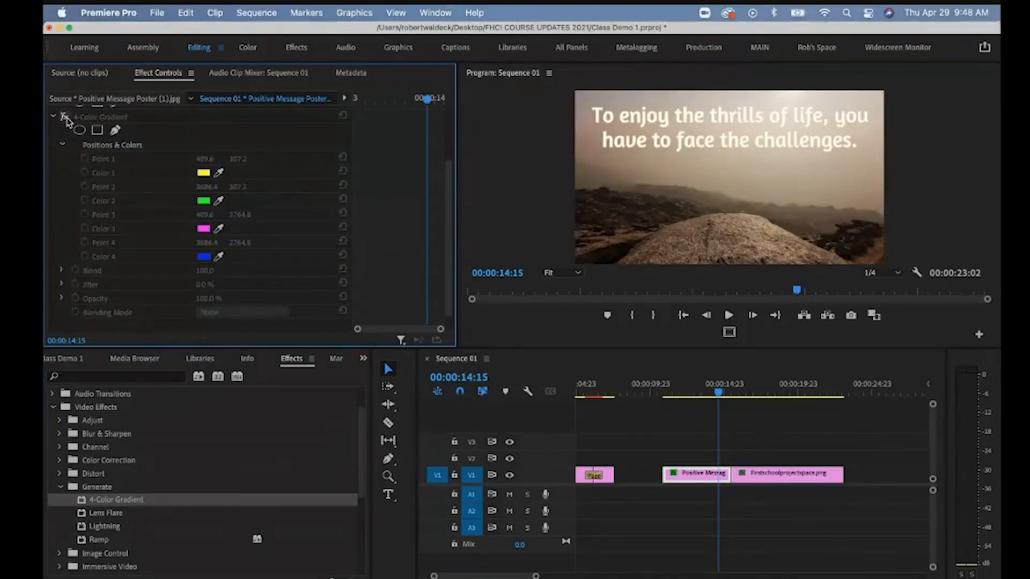
click(65, 118)
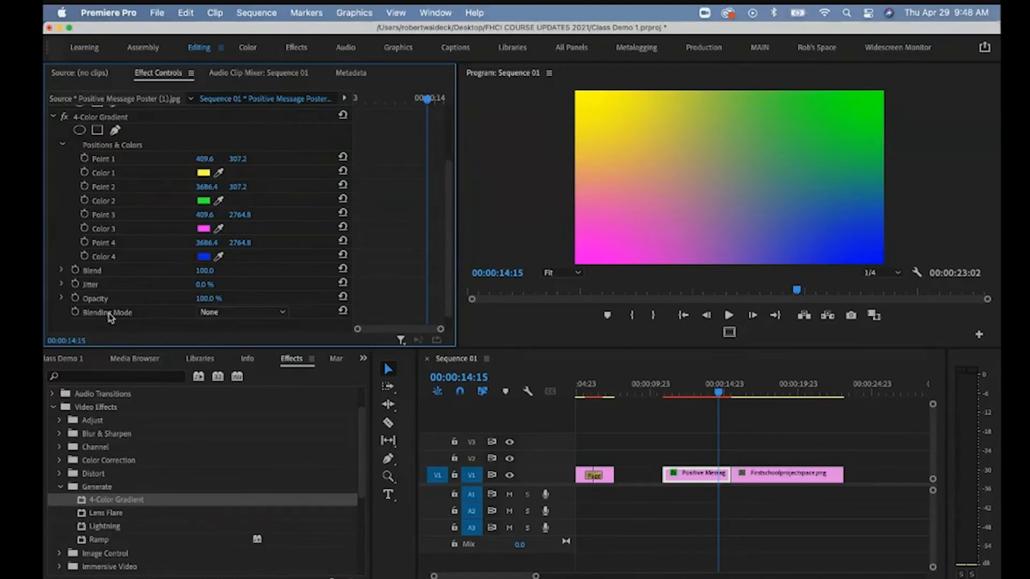
Set the gradient's blending mode to Overlay and its opacity to 77%.
scroll(214, 272, down, 1)
click(242, 298)
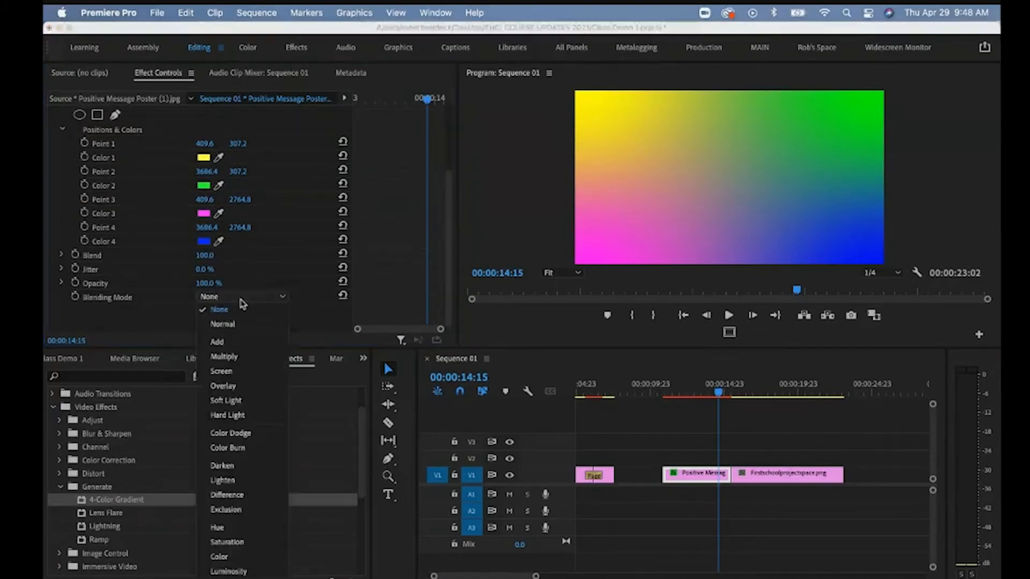
click(229, 357)
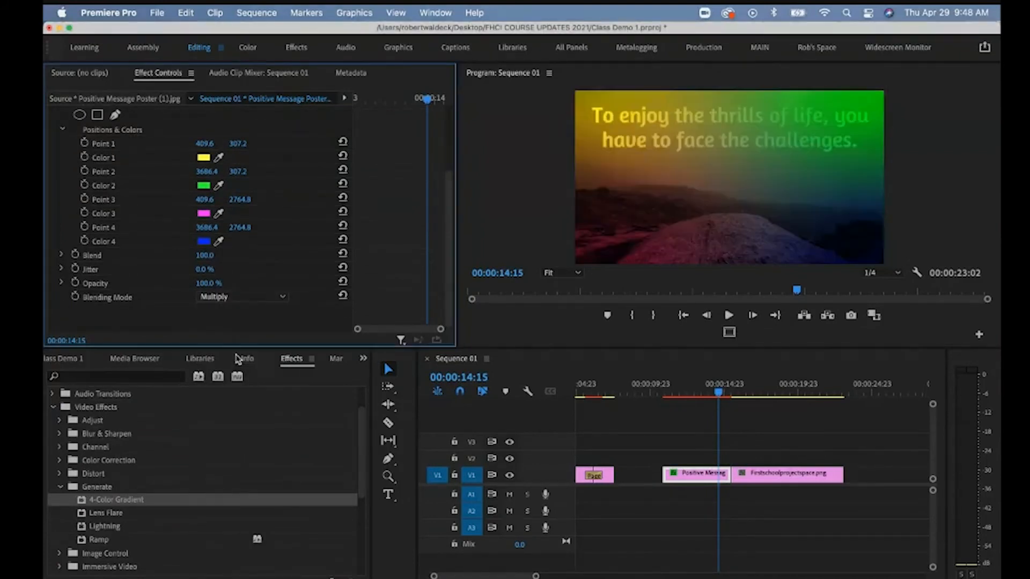
click(242, 297)
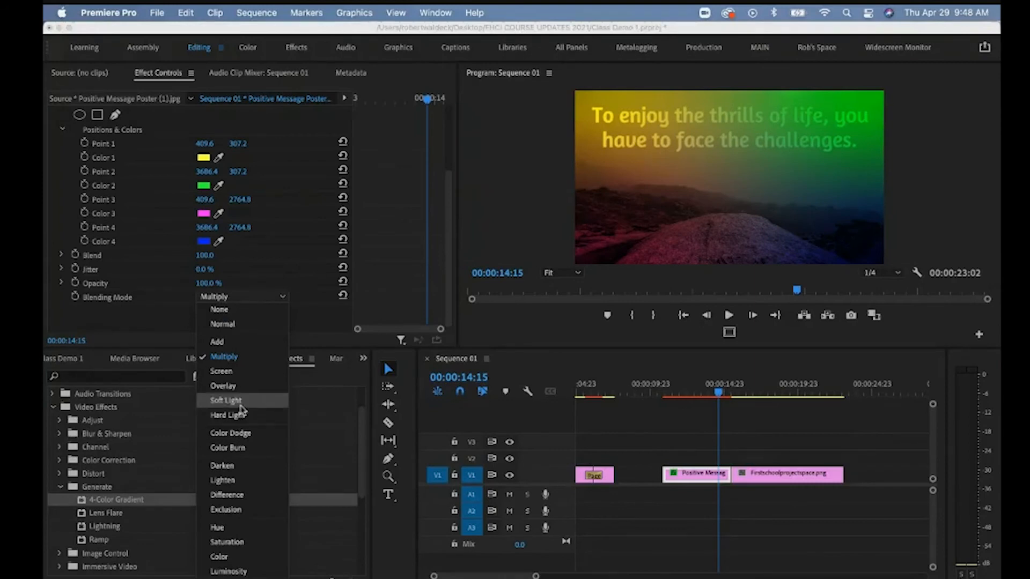
click(239, 389)
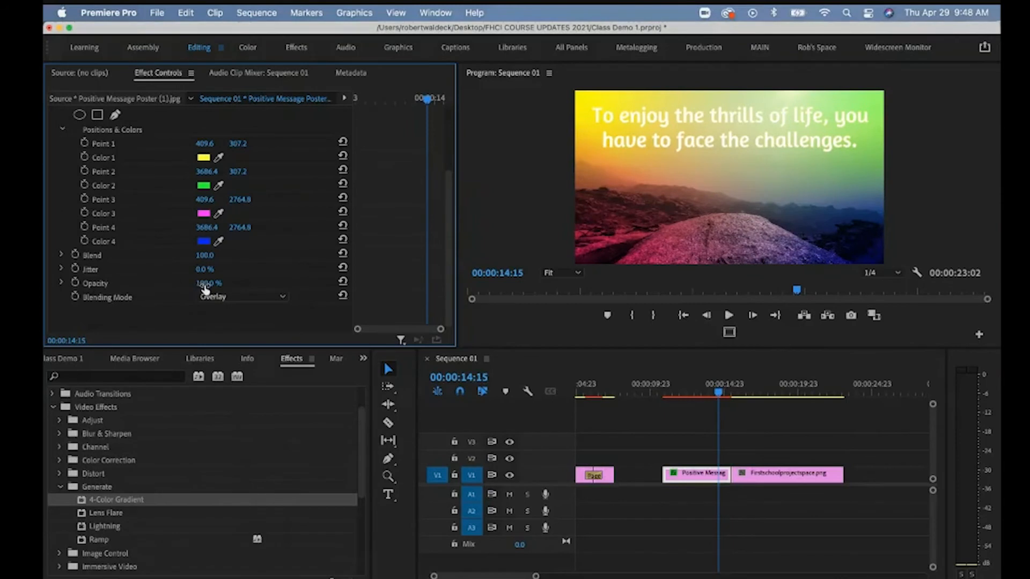
drag(206, 290, 206, 289)
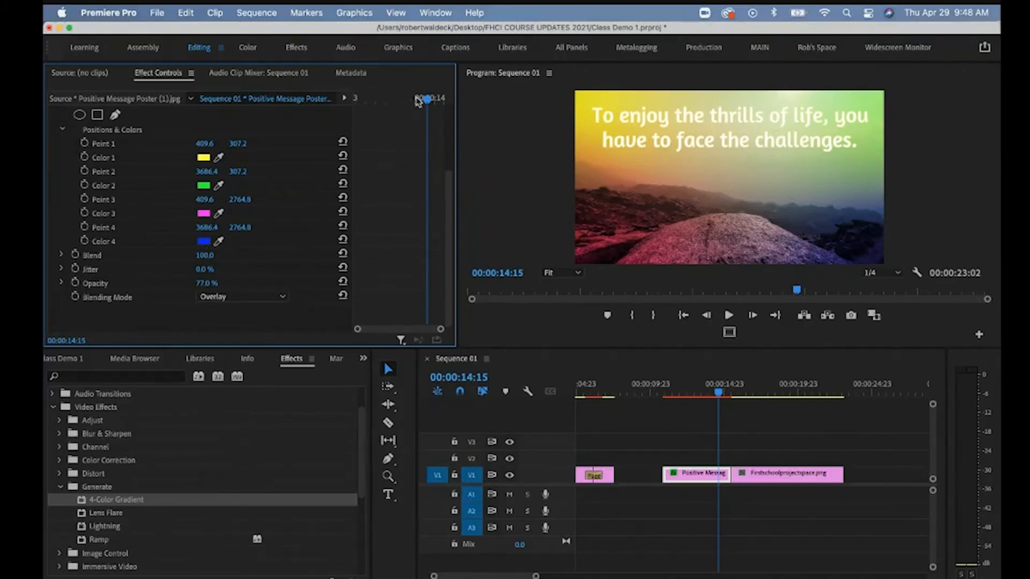
Keyframe the gradient opacity from 0% at 12:19 to 100% at 13:21.
drag(420, 98, 350, 110)
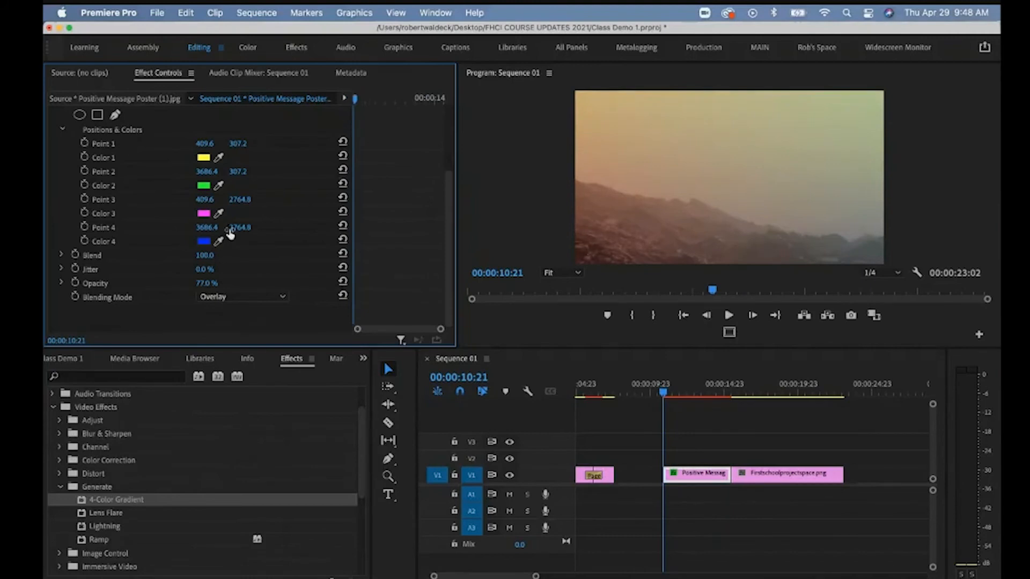
click(209, 283)
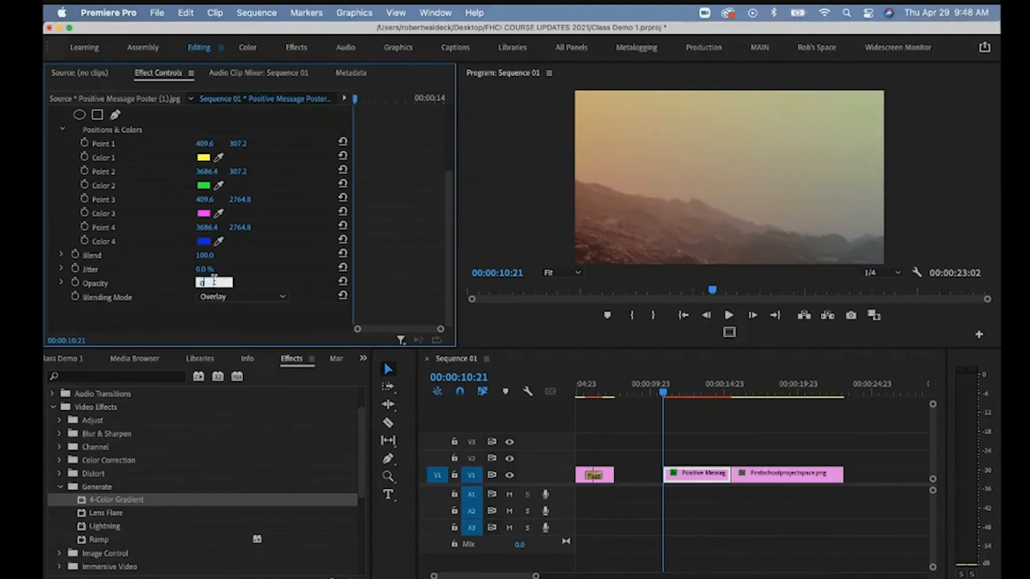
key(Return)
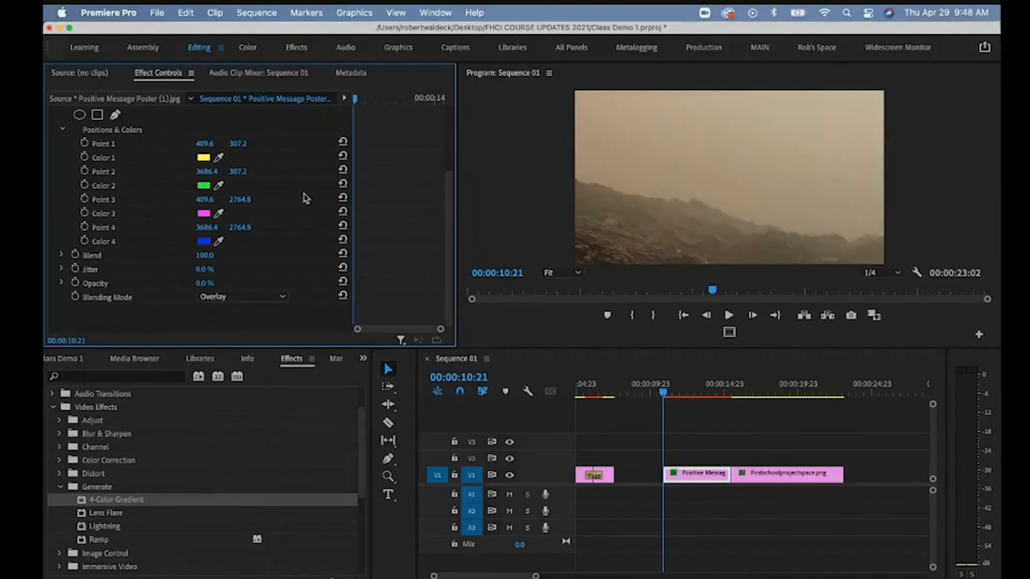
drag(363, 102, 394, 104)
click(84, 286)
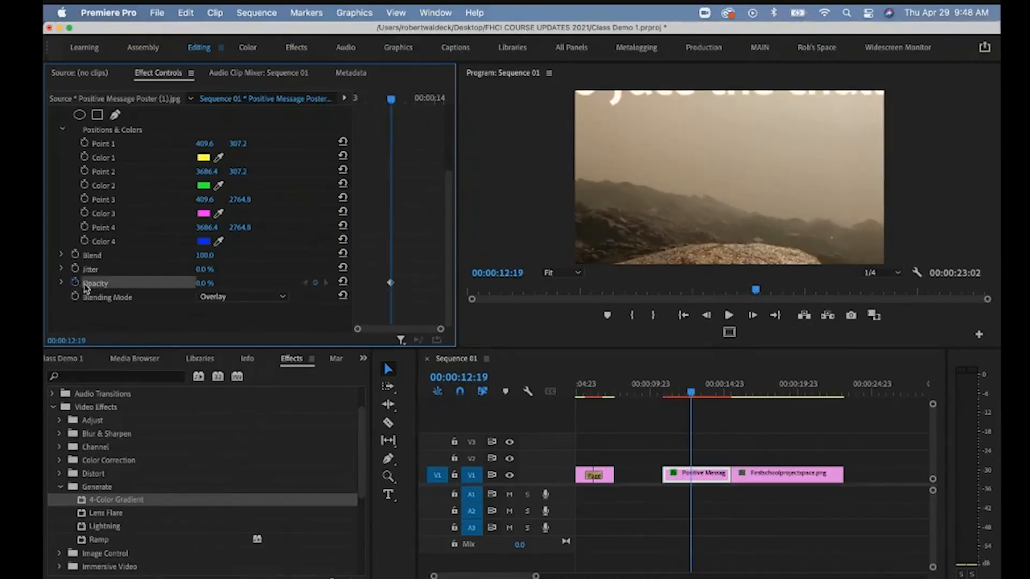
drag(392, 102, 414, 106)
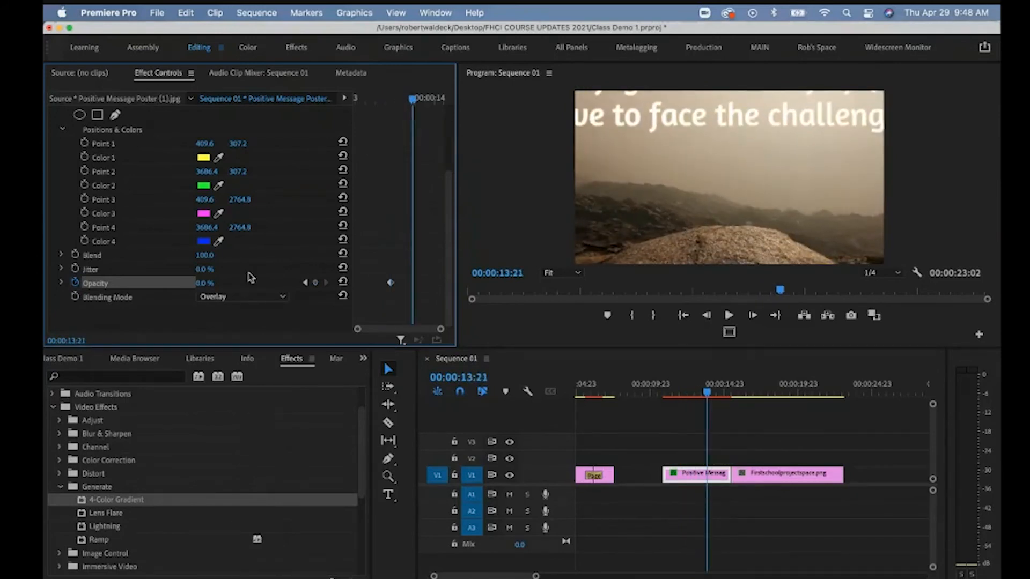
click(213, 282)
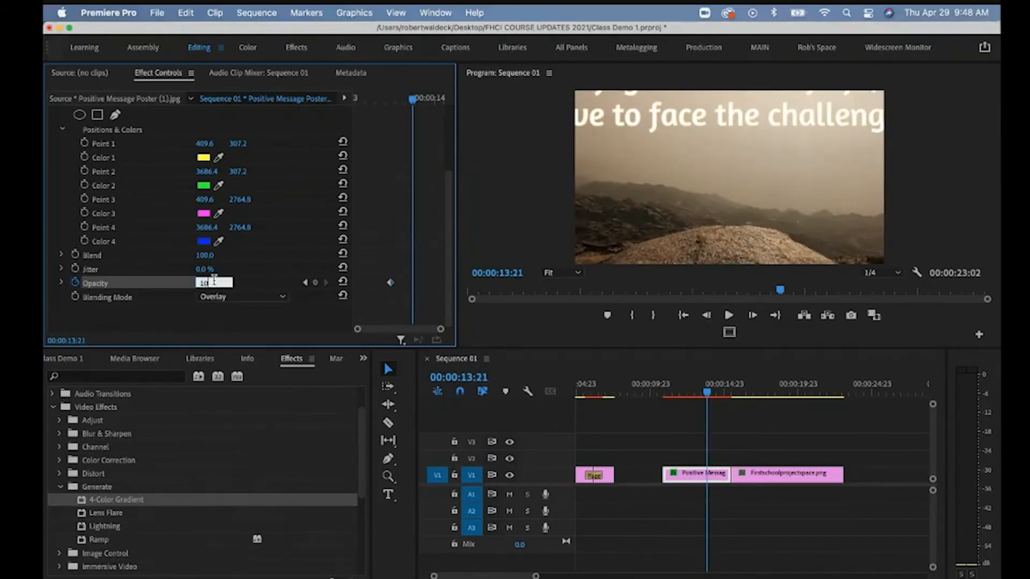
key(Return)
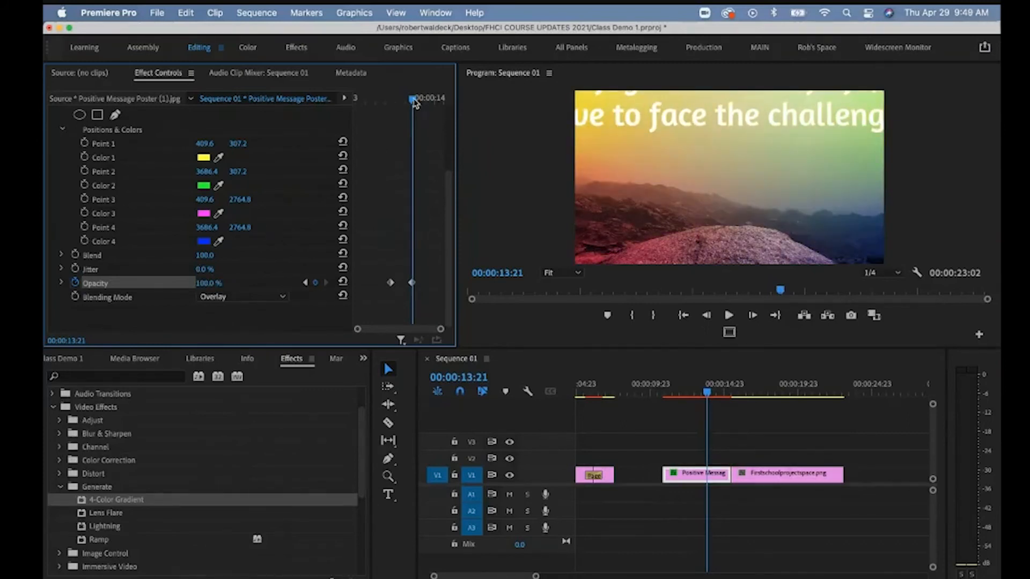
Preview the gradient fade-in and move the Firstschoolprojectspace clip later on V1.
drag(415, 102, 390, 104)
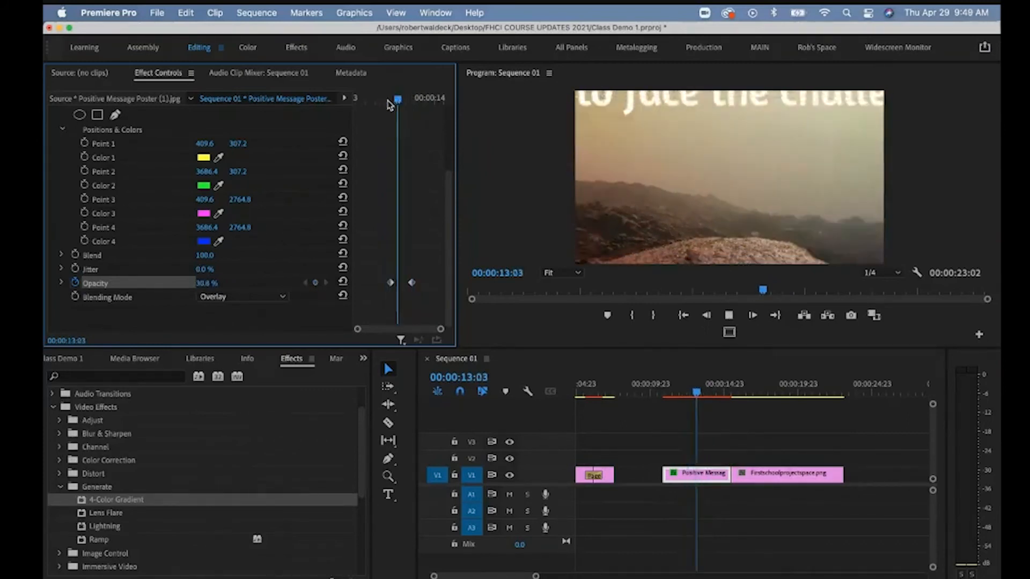
key(space)
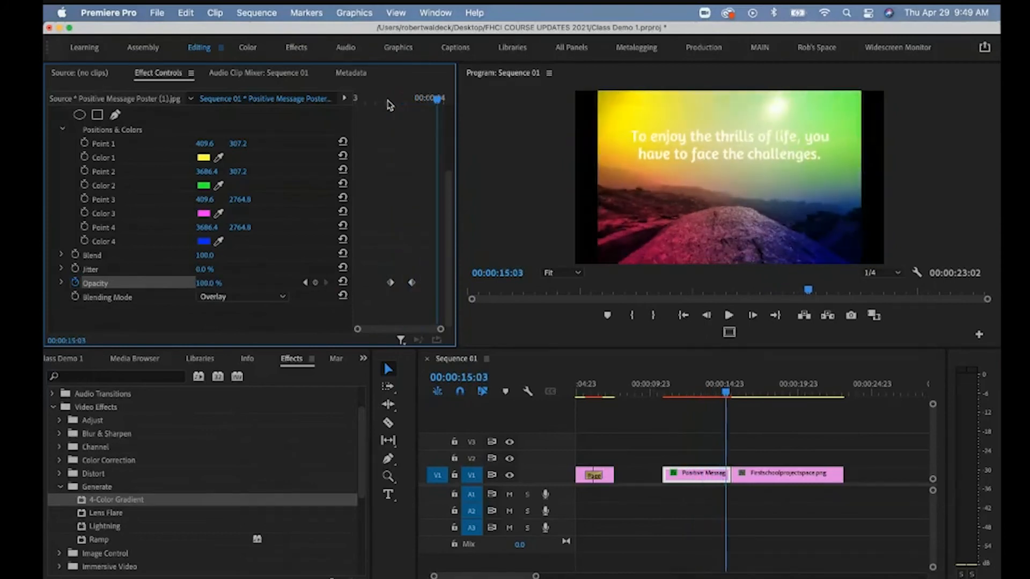
drag(437, 100, 429, 106)
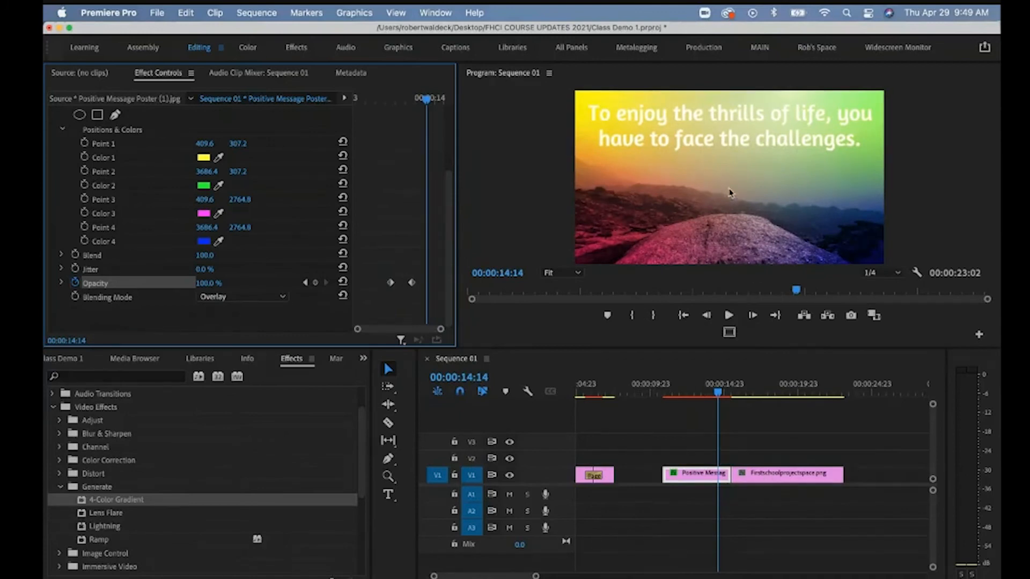
drag(767, 480, 849, 485)
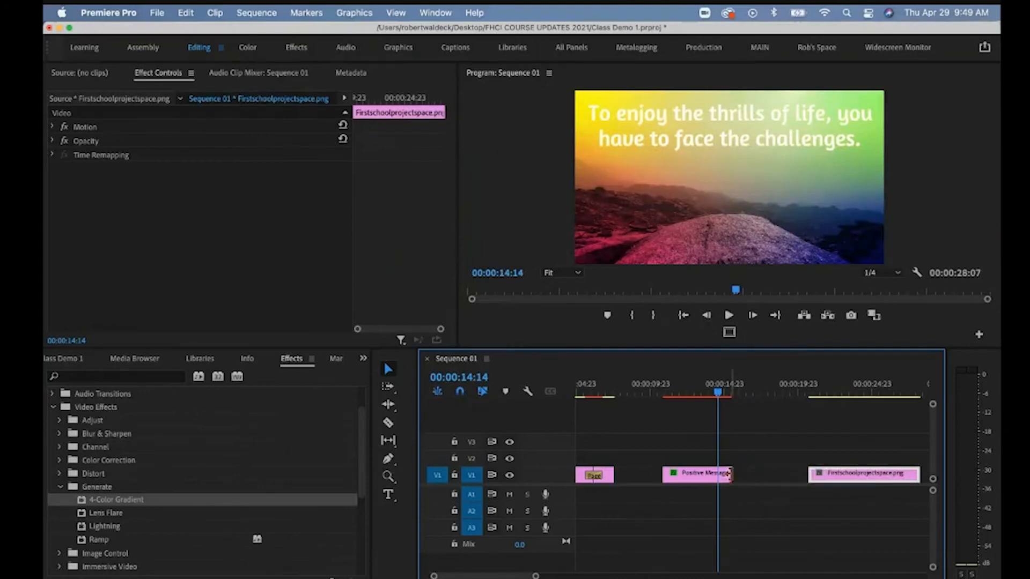
Extend the Positive Message clip into the gap and go to 00:00:15:08.
drag(730, 475, 798, 475)
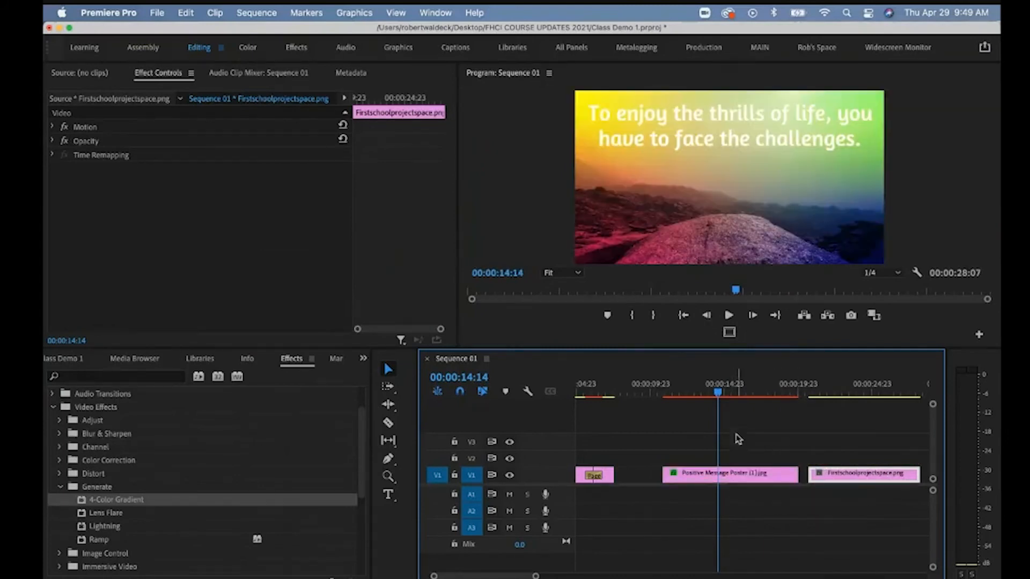
click(735, 479)
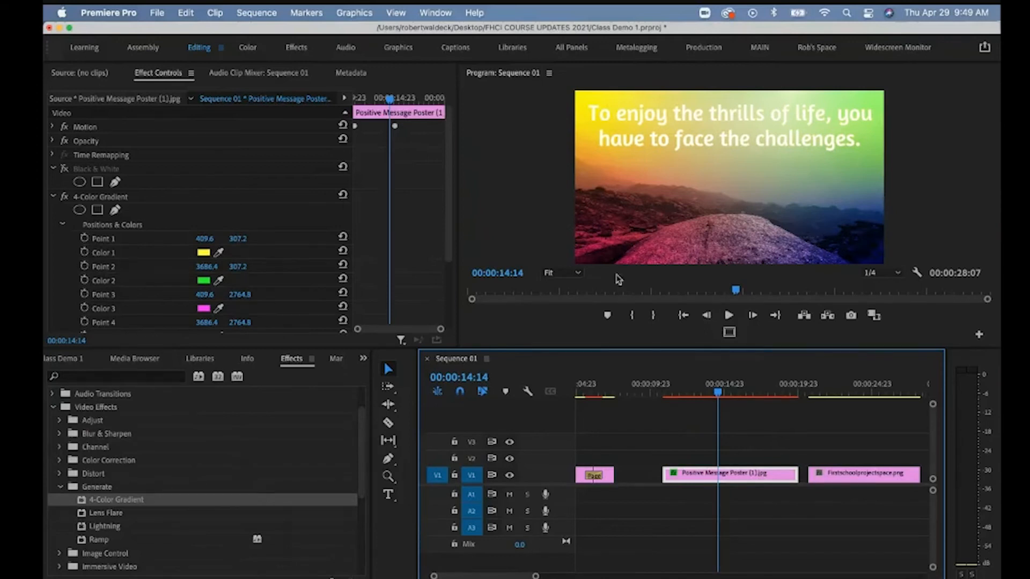
mouse_move(720, 395)
mouse_down()
mouse_move(708, 394)
mouse_move(728, 395)
mouse_up()
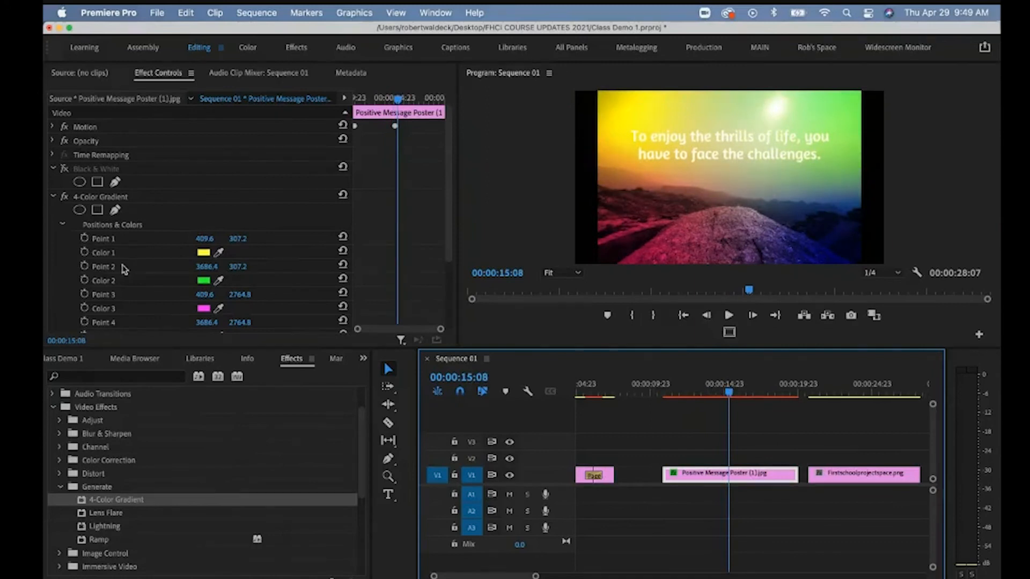
Set starting keyframes for gradient Points 1–4 and Colors 1–3 at 15:08.
click(84, 238)
click(84, 252)
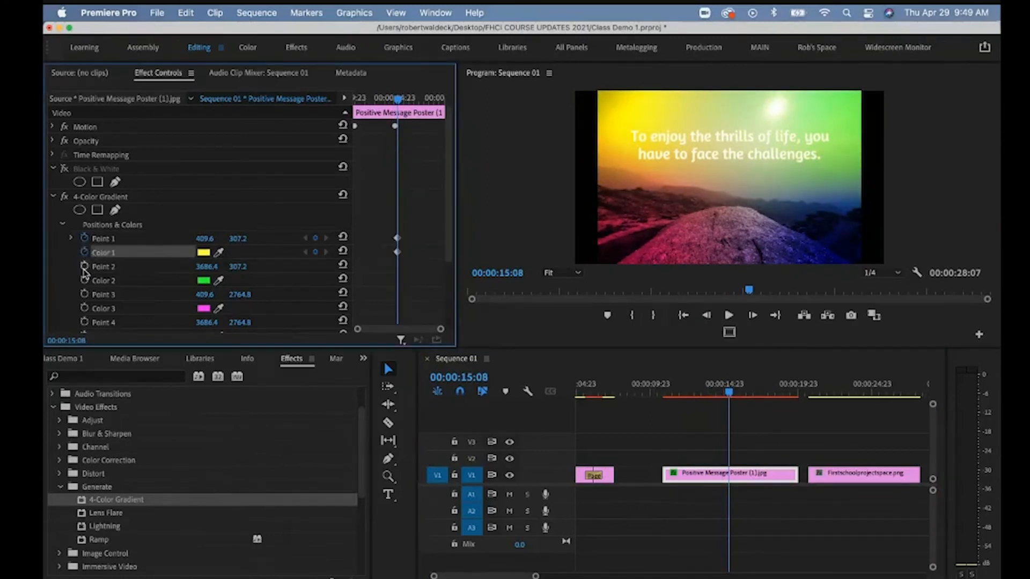
click(84, 267)
click(84, 280)
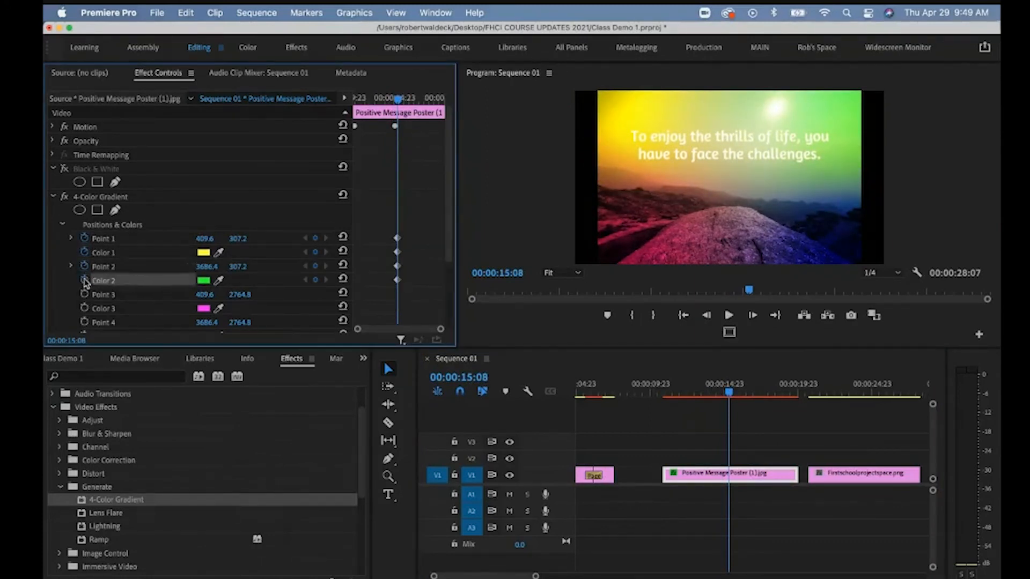
click(84, 294)
click(85, 307)
click(84, 321)
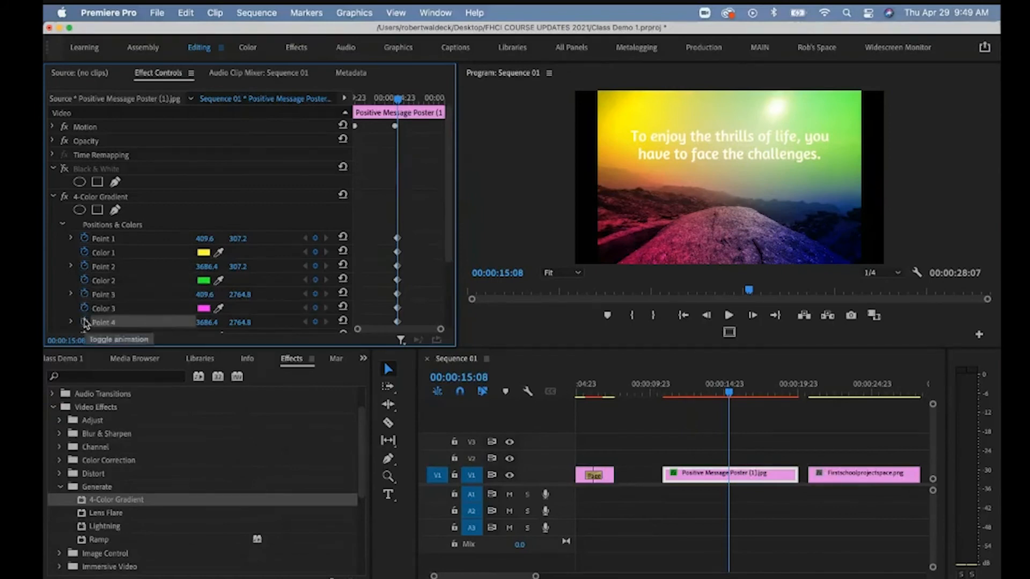
scroll(450, 242, down, 1)
scroll(450, 243, down, 2)
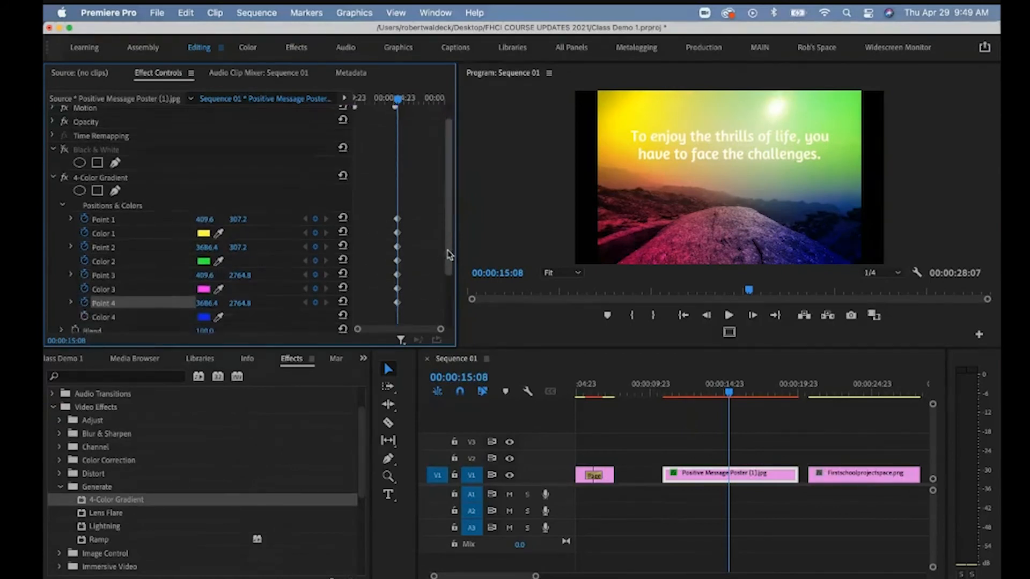
drag(406, 107, 430, 104)
Change the gradient's Color 1 to cyan.
click(203, 244)
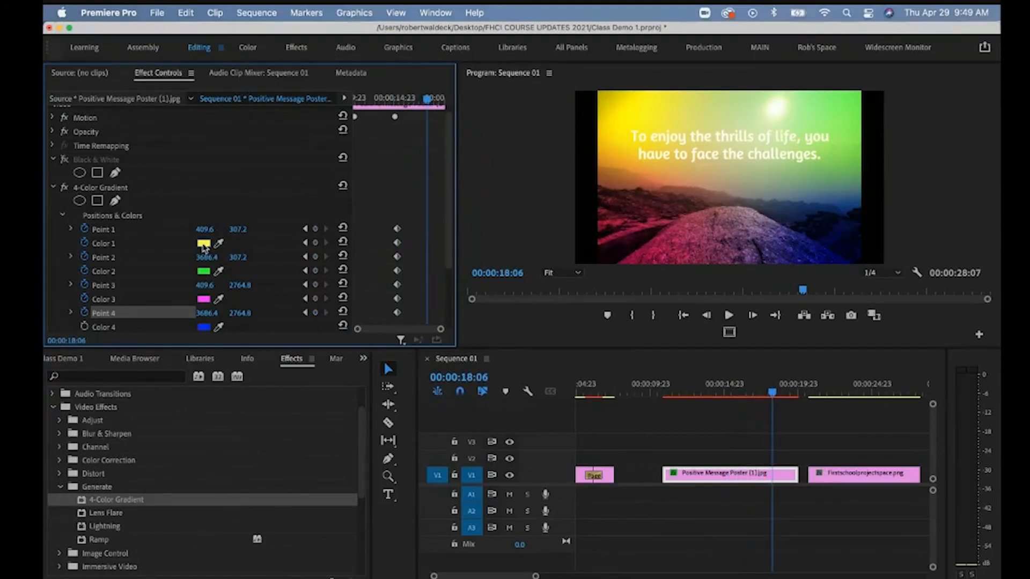
click(547, 325)
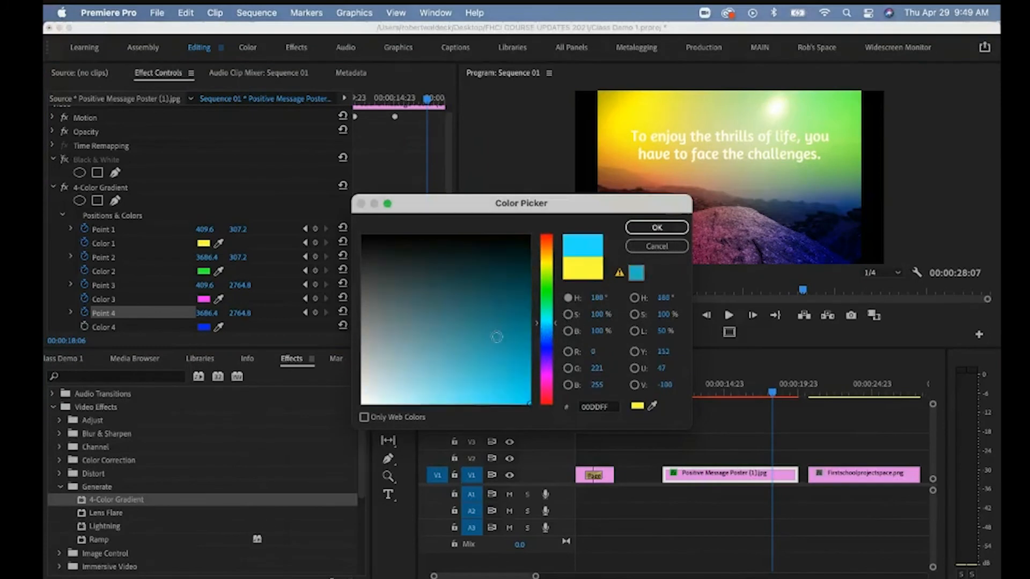
click(496, 347)
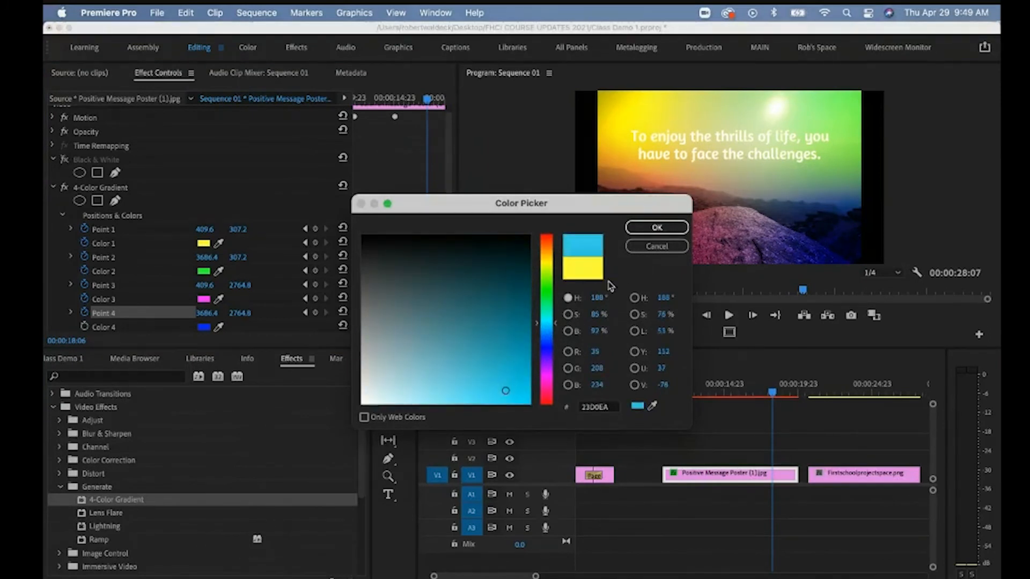
click(655, 228)
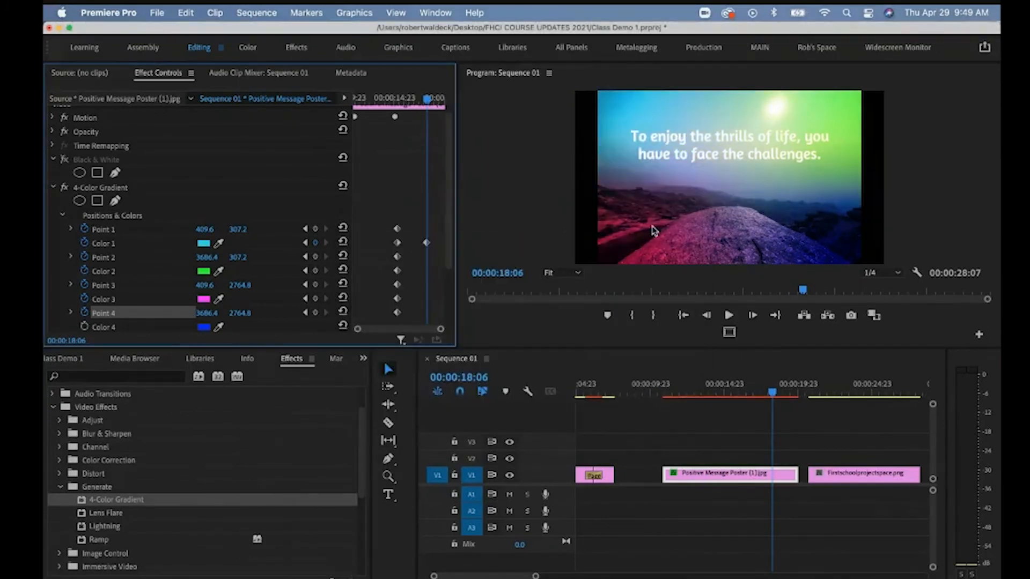
Change the gradient's Color 2 to a light pink.
click(203, 271)
click(551, 382)
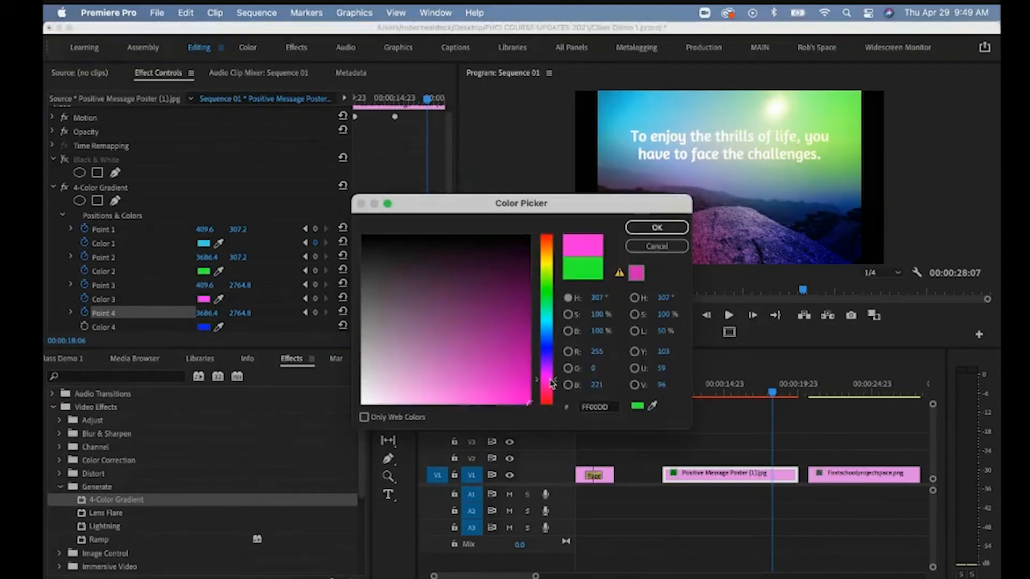
click(484, 387)
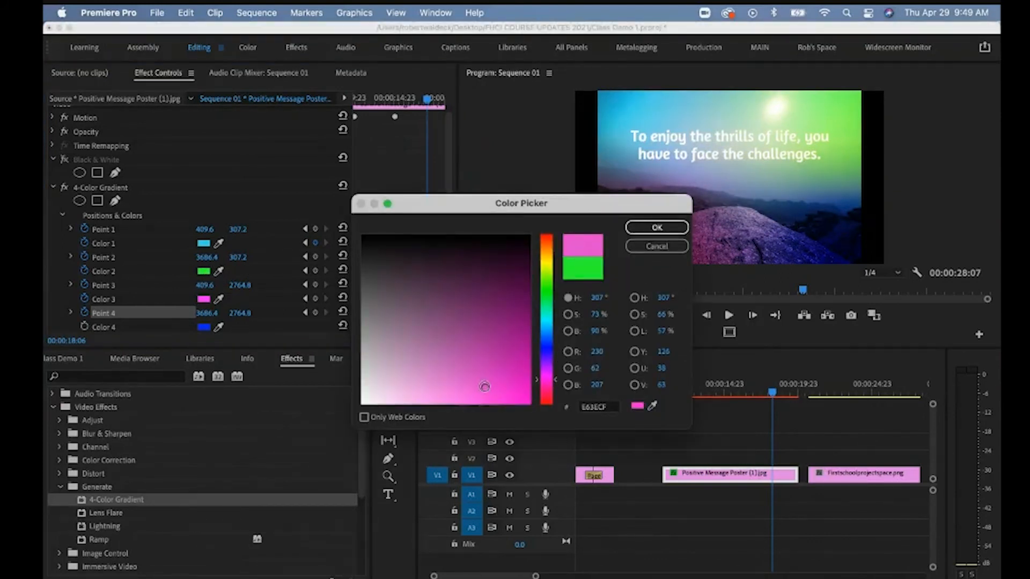
click(656, 228)
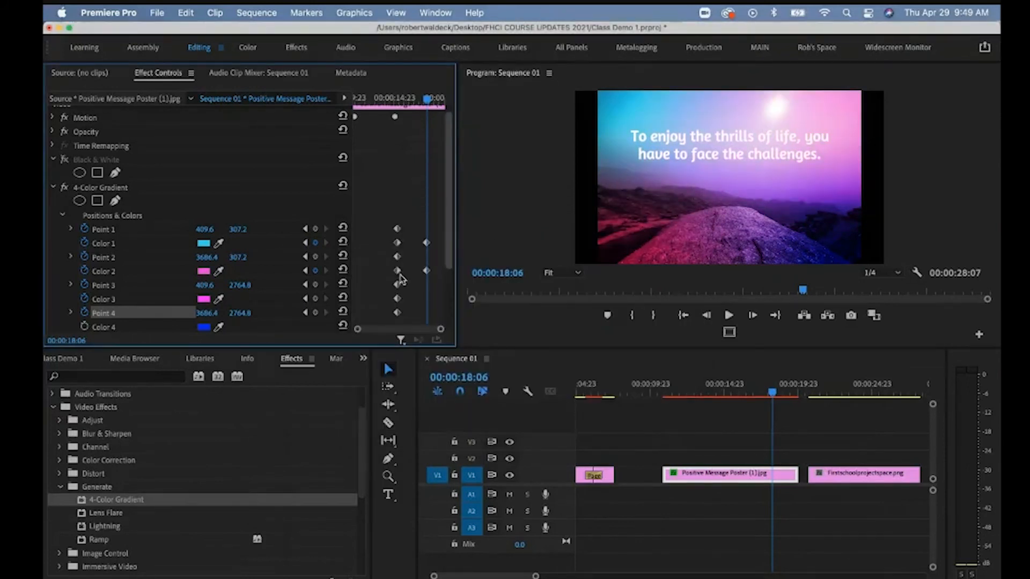
Change the gradient's Color 3 to a bright green.
click(203, 299)
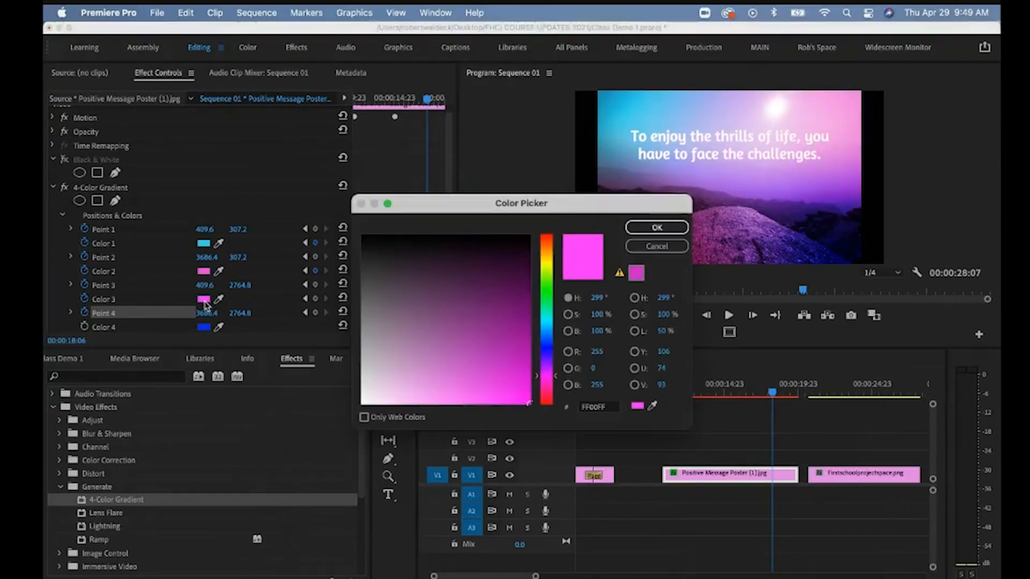
click(547, 282)
click(493, 373)
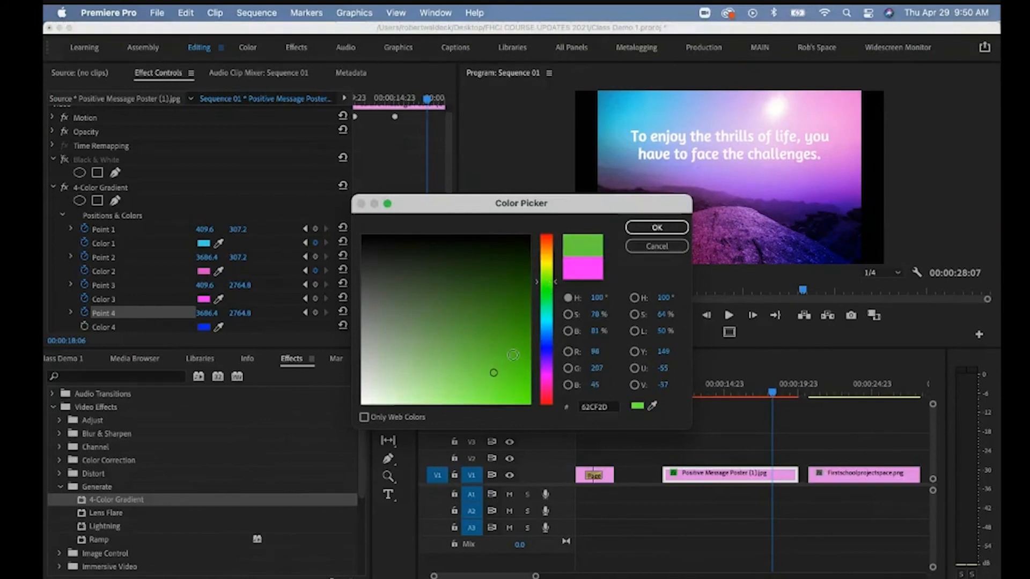
click(497, 389)
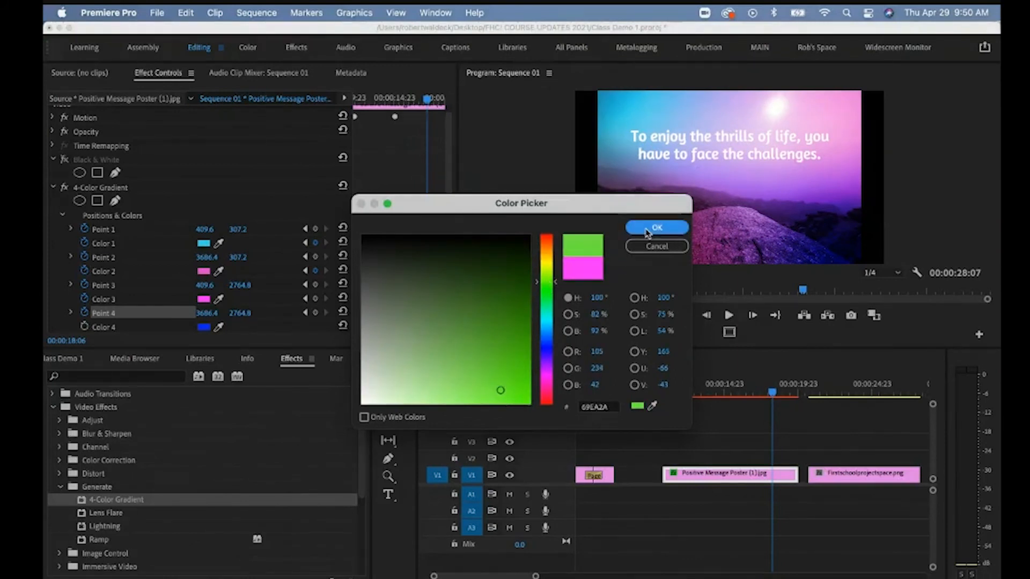
click(647, 233)
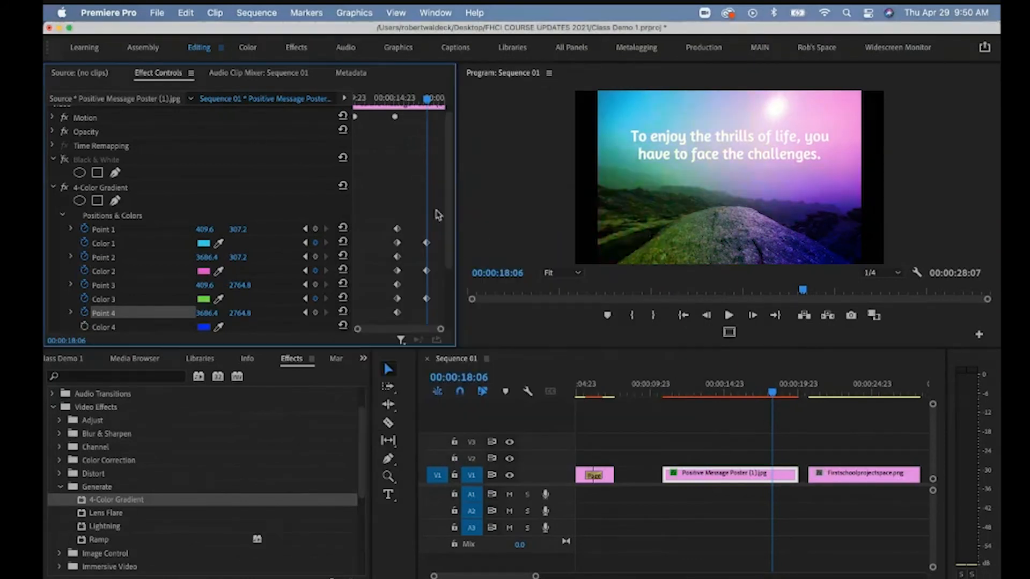
Drag gradient Point 1 down and right on the preview, to 517.0, 558.2.
mouse_move(429, 106)
mouse_down()
mouse_move(401, 106)
mouse_move(430, 112)
mouse_up()
click(114, 189)
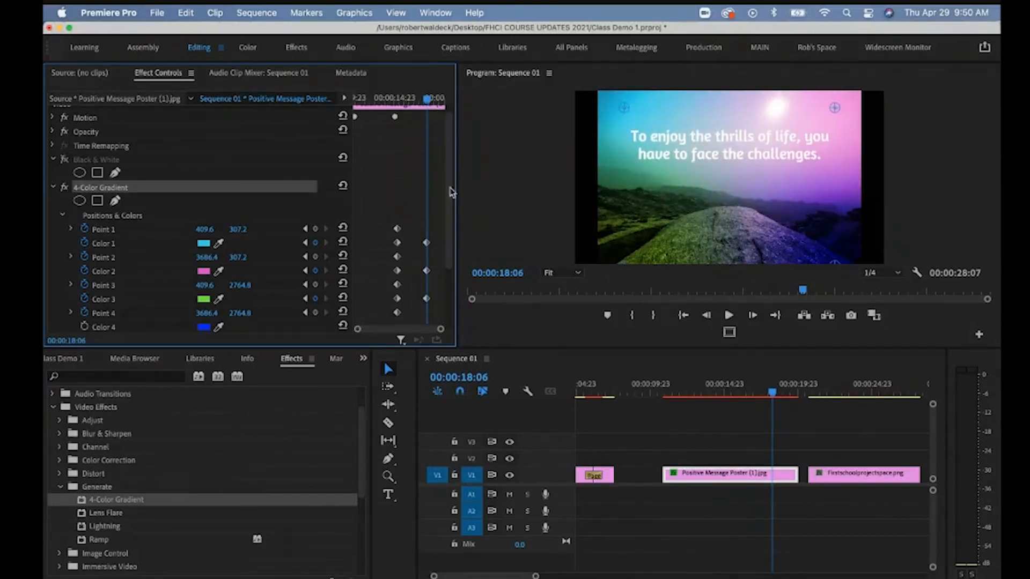
drag(623, 107, 629, 120)
click(632, 127)
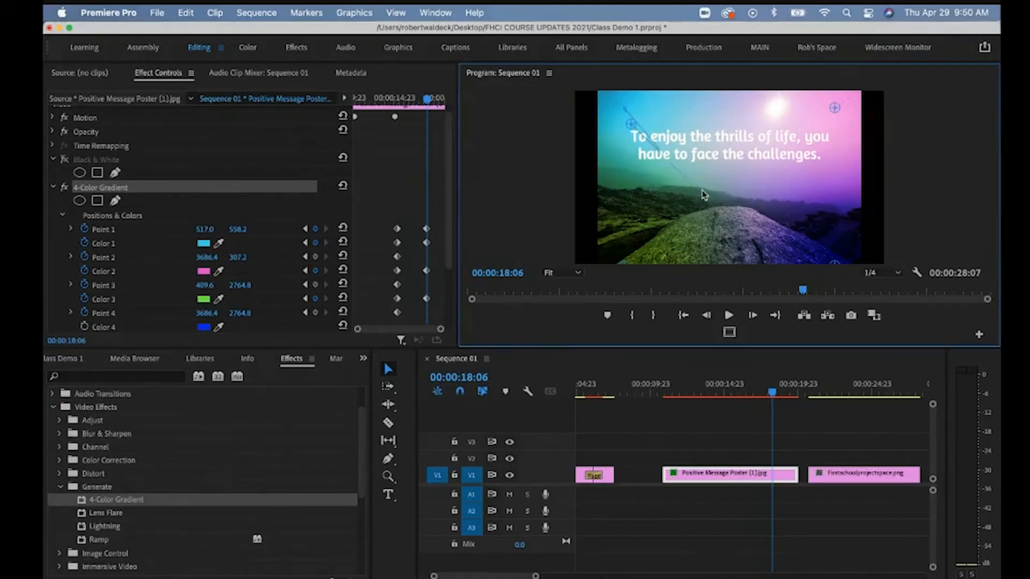
Play the sequence from about 11:18 to preview the shifting gradient colours.
drag(426, 99, 357, 106)
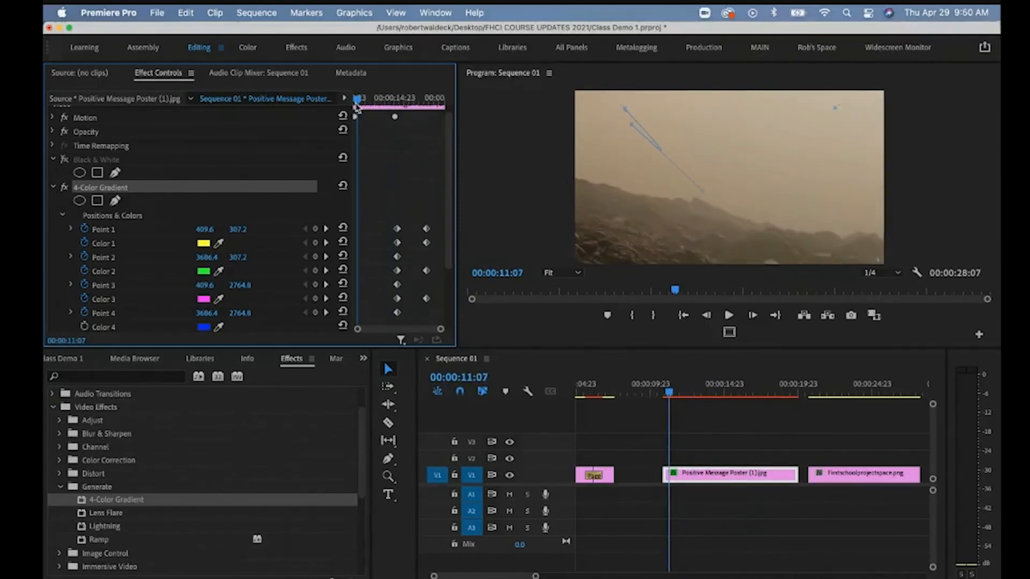
key(space)
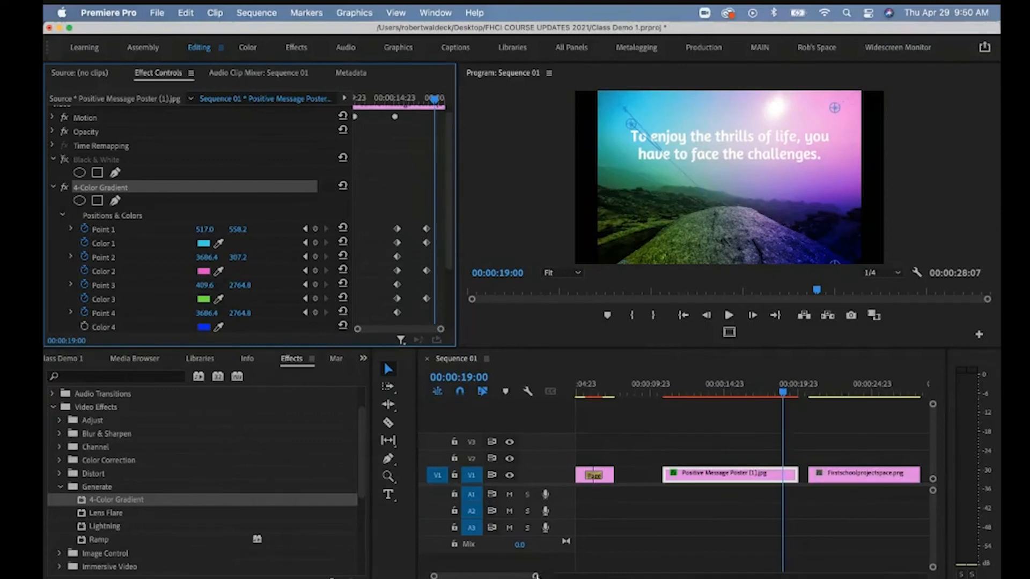
drag(535, 575, 558, 575)
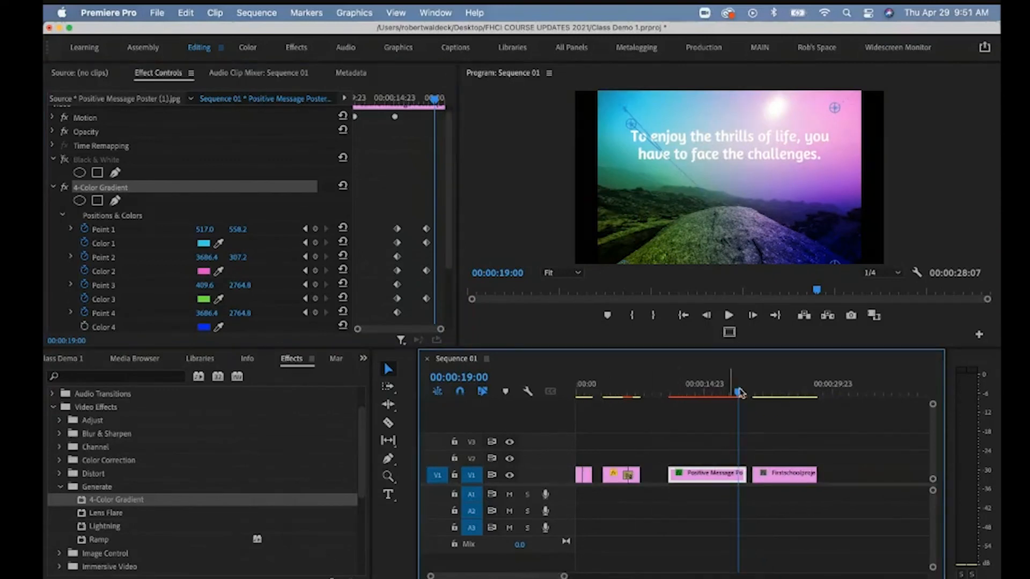
Place an Immersive Video VR Mobius Zoom transition at the cut before Firstschoolprojectspace.png.
click(782, 475)
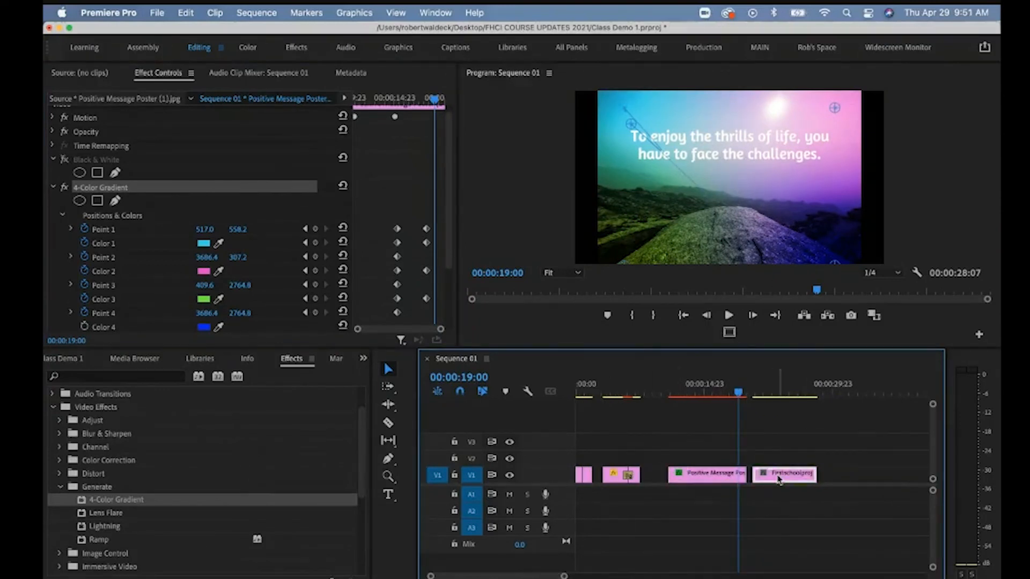
click(753, 391)
mouse_move(754, 391)
mouse_down()
mouse_move(766, 391)
mouse_move(754, 391)
mouse_up()
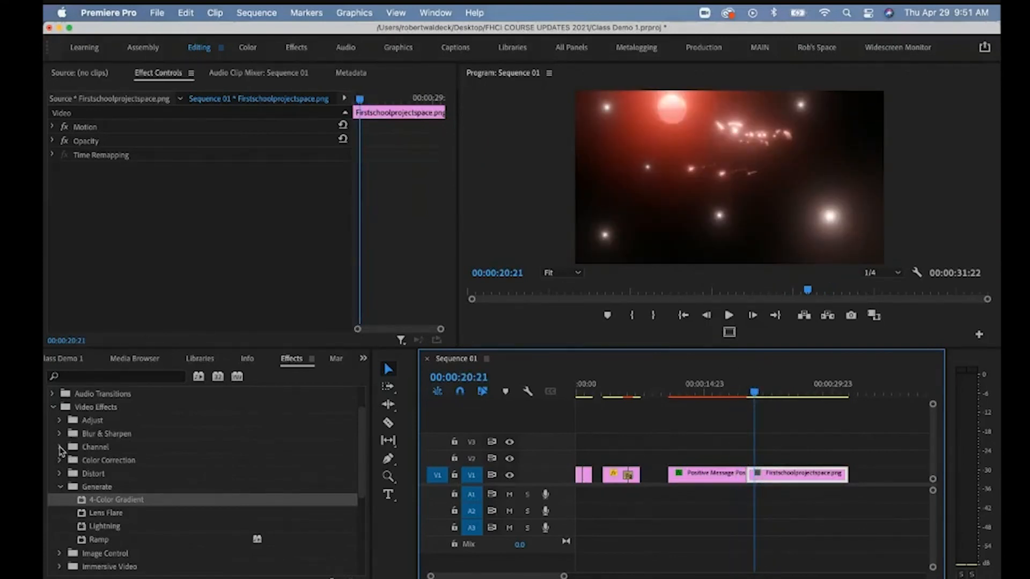
click(59, 487)
scroll(110, 489, up, 3)
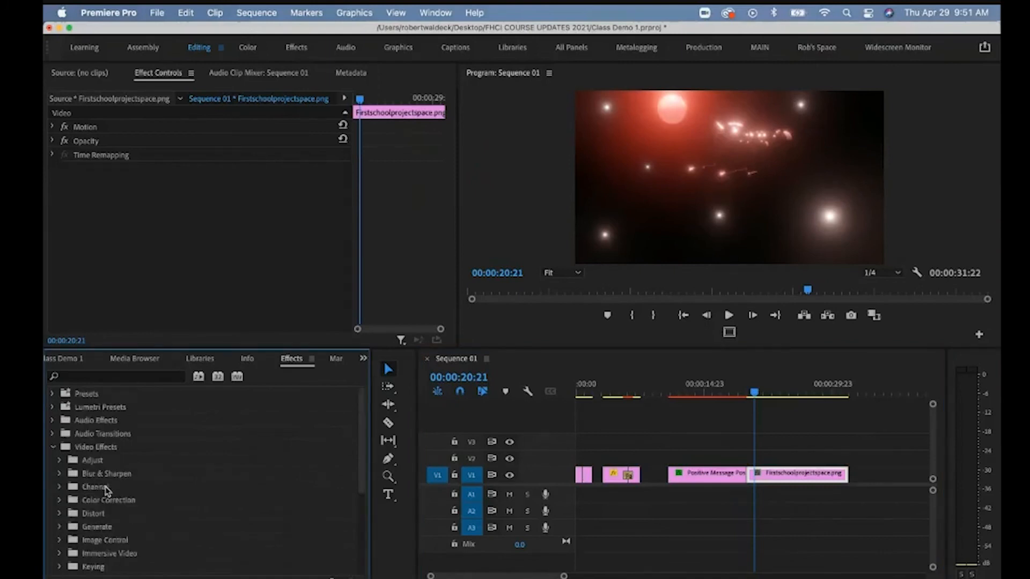
click(53, 447)
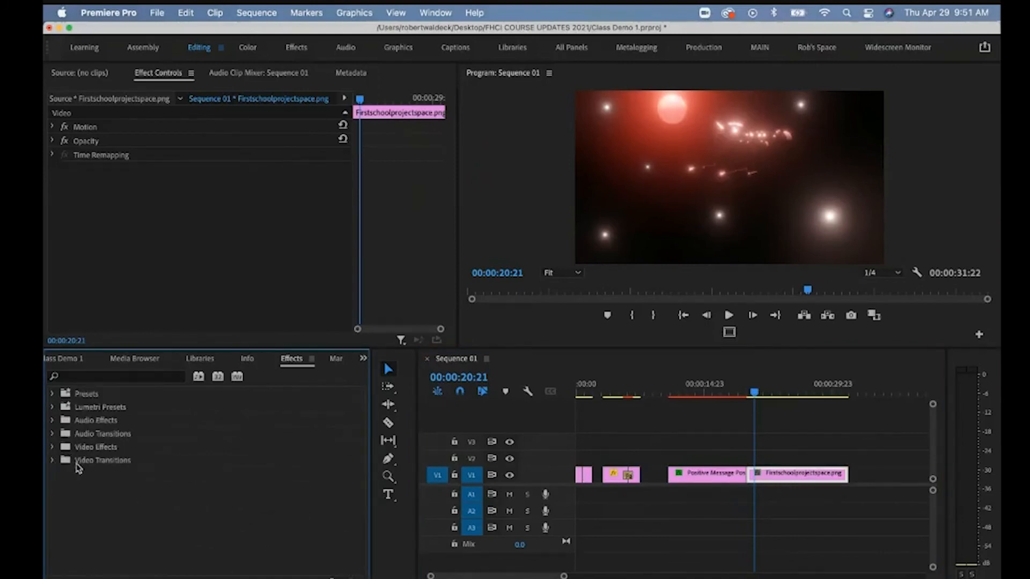
click(53, 461)
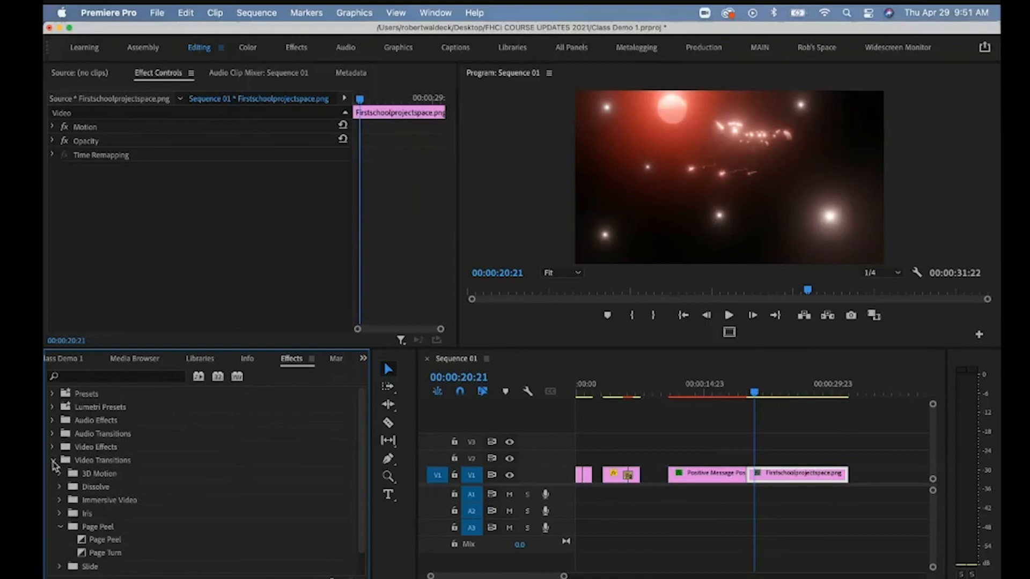
click(60, 501)
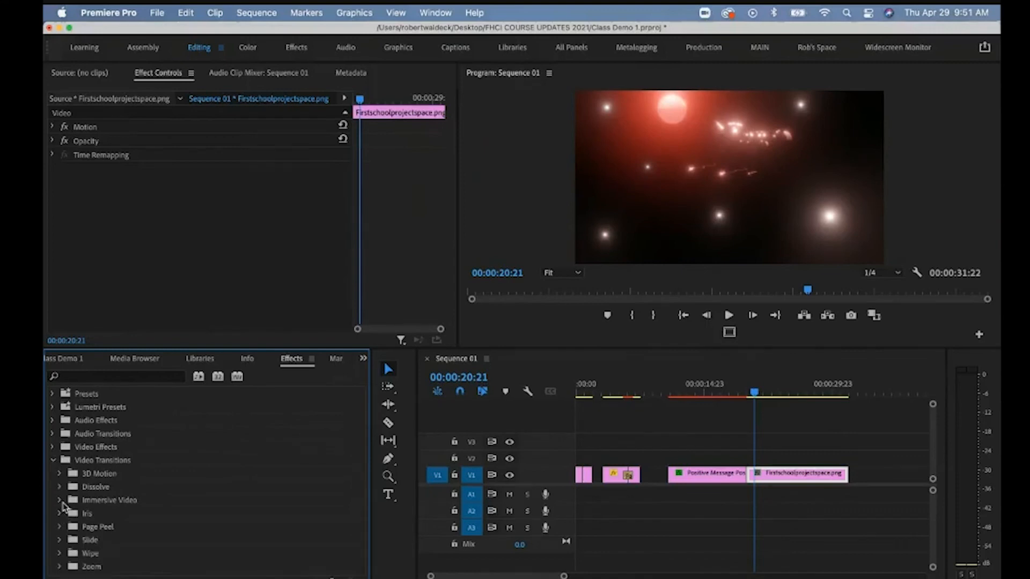
scroll(63, 505, down, 3)
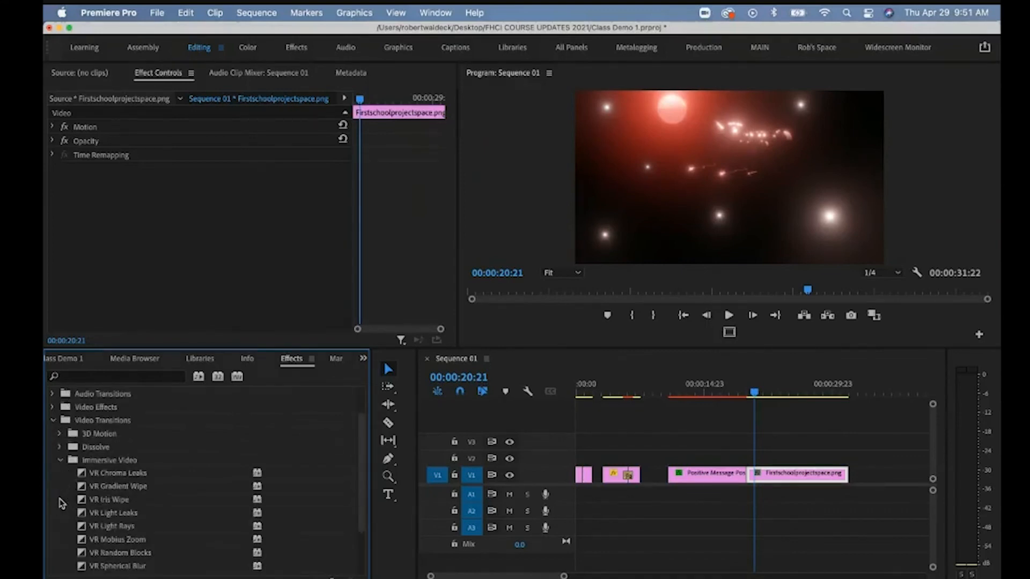
click(100, 491)
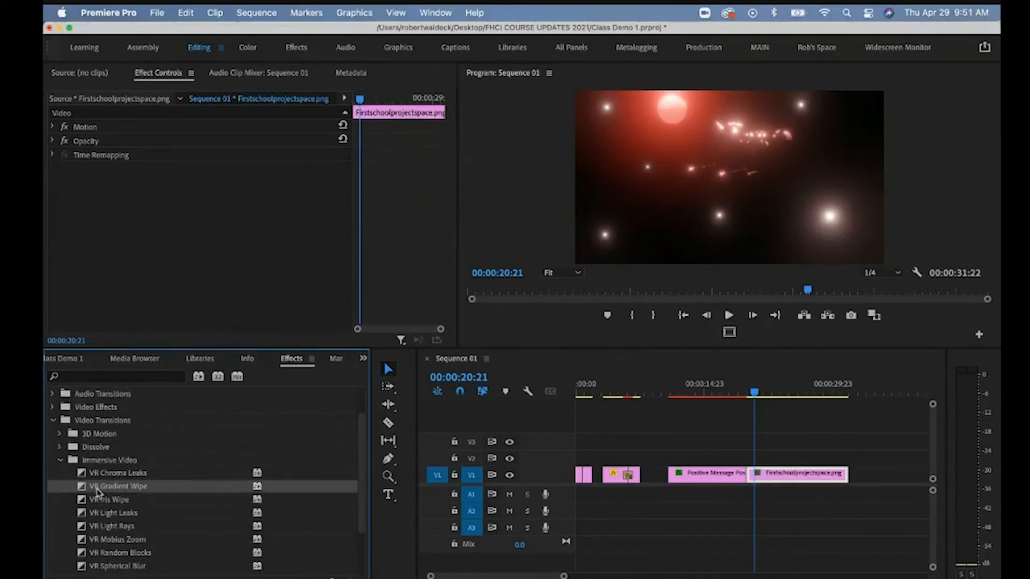
click(100, 540)
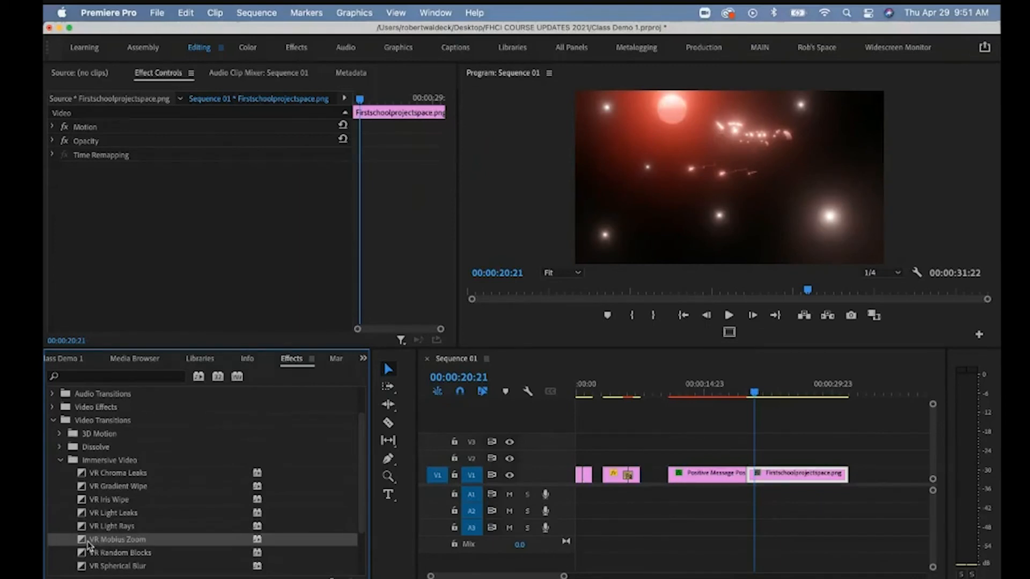
drag(87, 544, 747, 472)
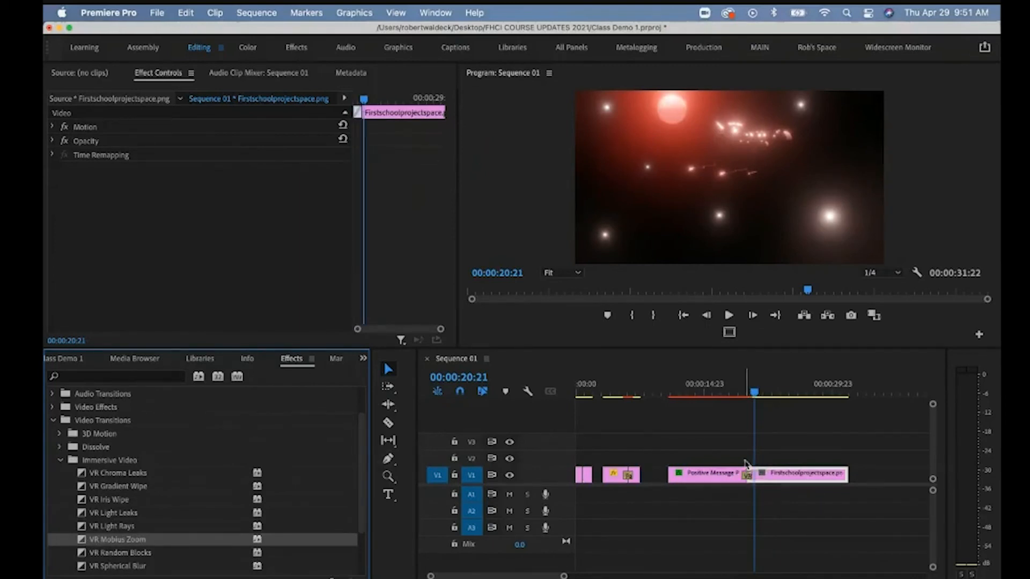
Play the VR Mobius Zoom transition from just before it to preview.
drag(754, 392, 737, 395)
key(space)
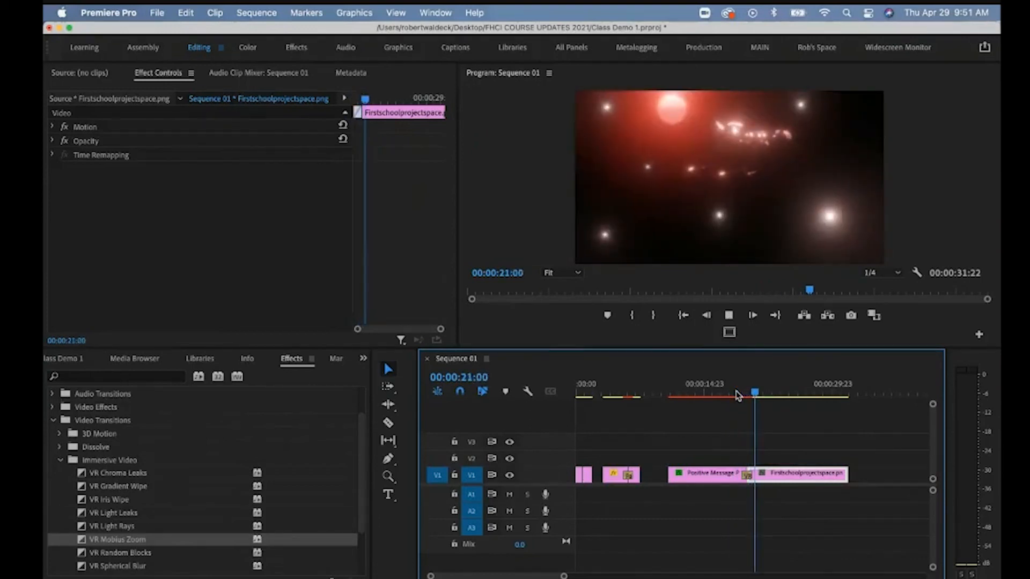
drag(563, 576, 537, 576)
drag(750, 393, 658, 387)
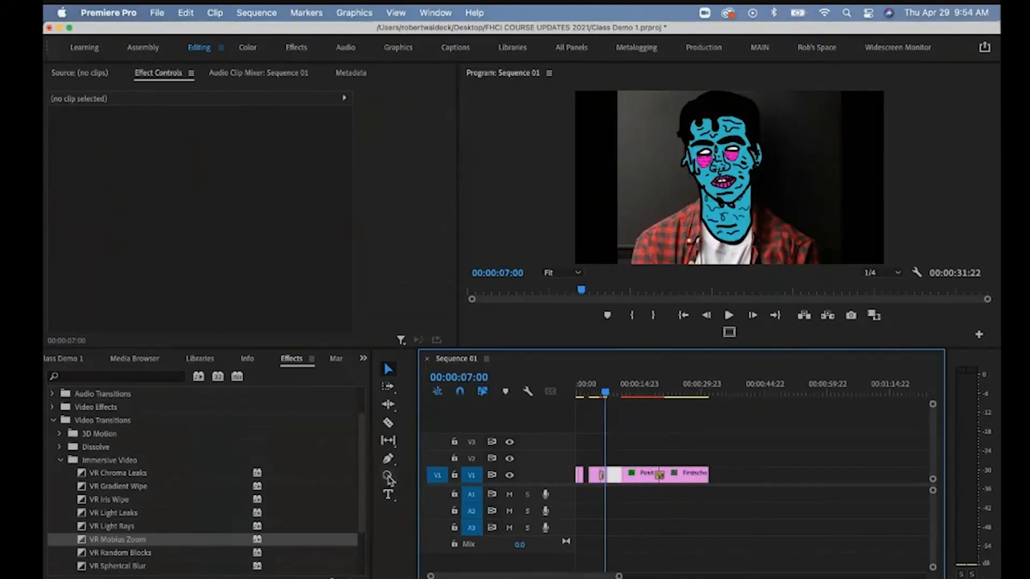
click(388, 477)
click(613, 491)
click(682, 476)
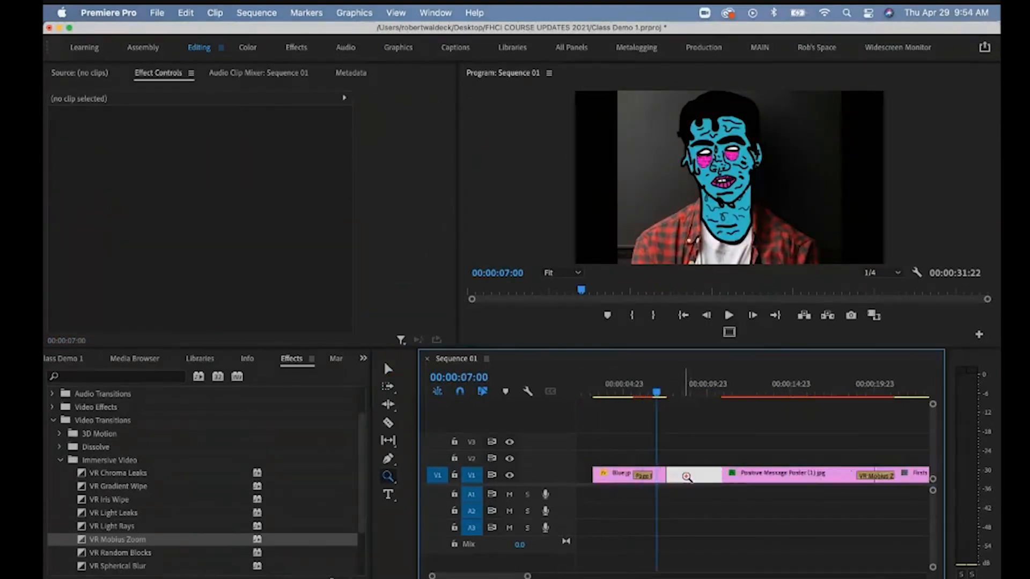
key(v)
drag(754, 451, 705, 473)
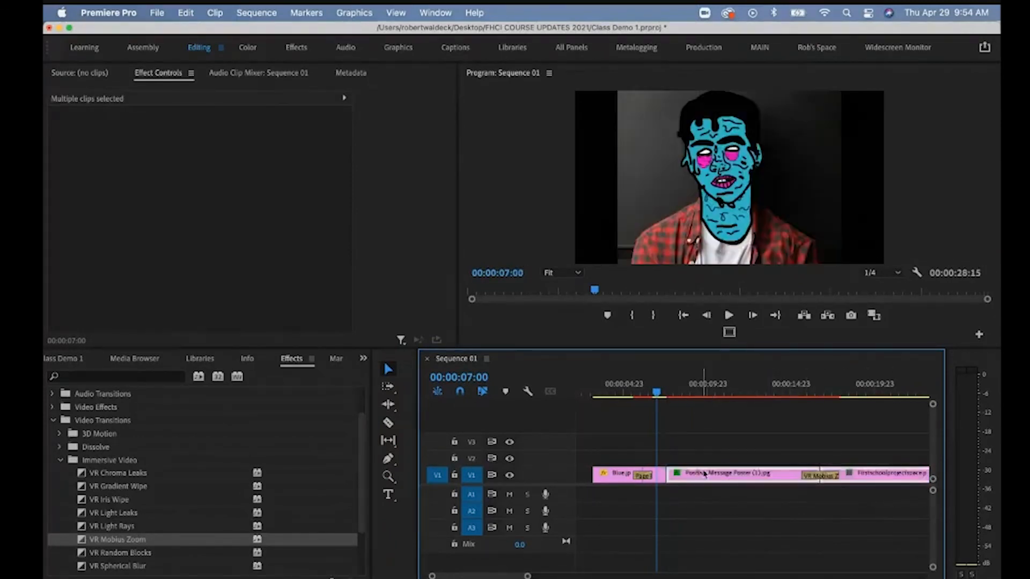
key(super+z)
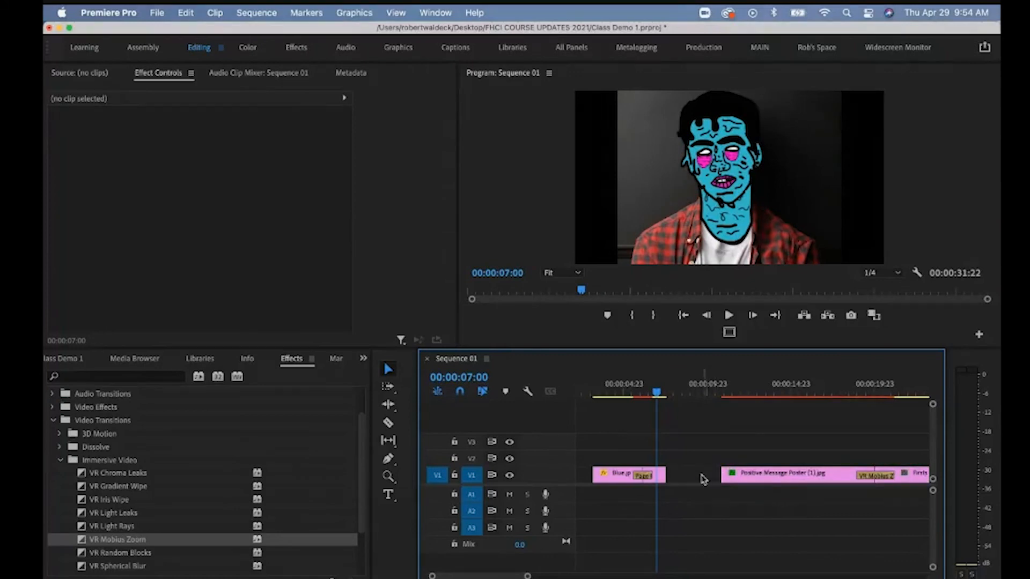
Ripple-delete the empty gap after Blue.jpg on V1.
click(703, 478)
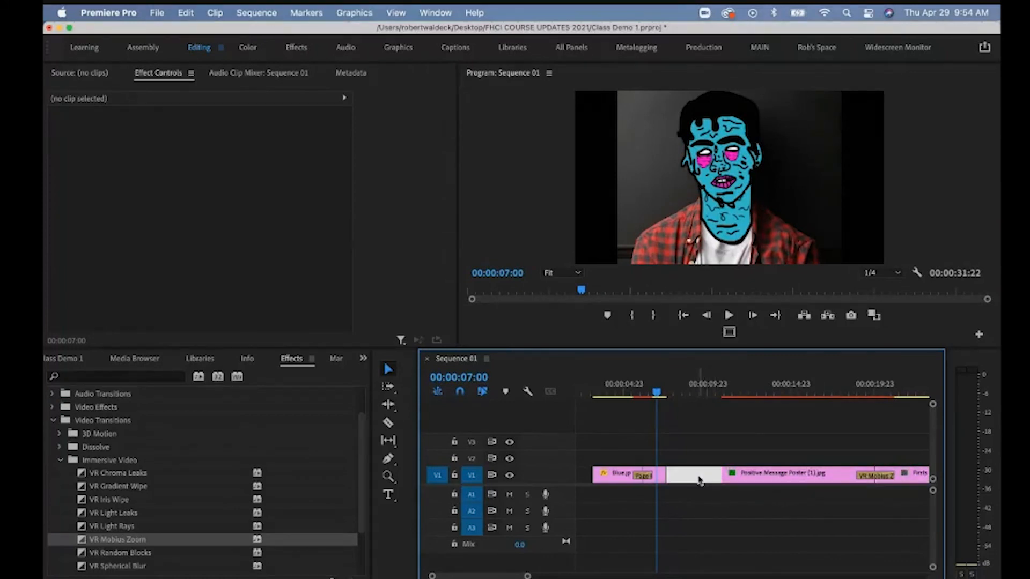
right_click(700, 480)
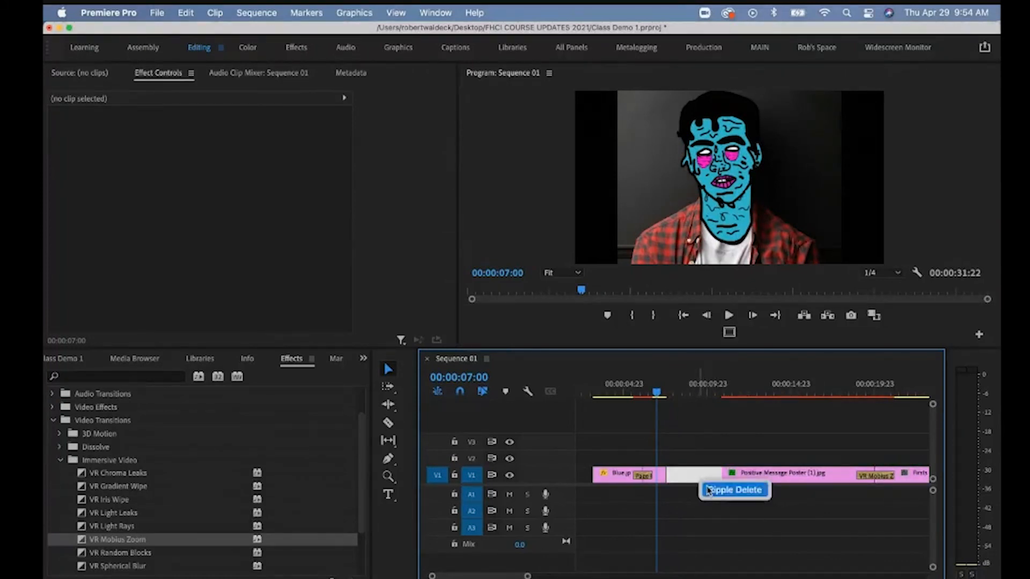
click(711, 490)
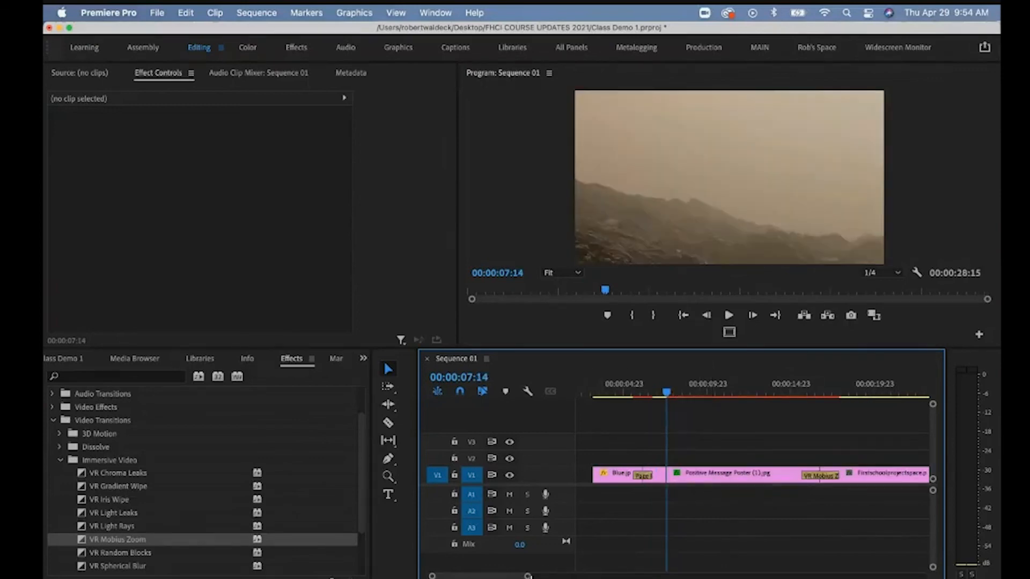
drag(527, 576, 562, 576)
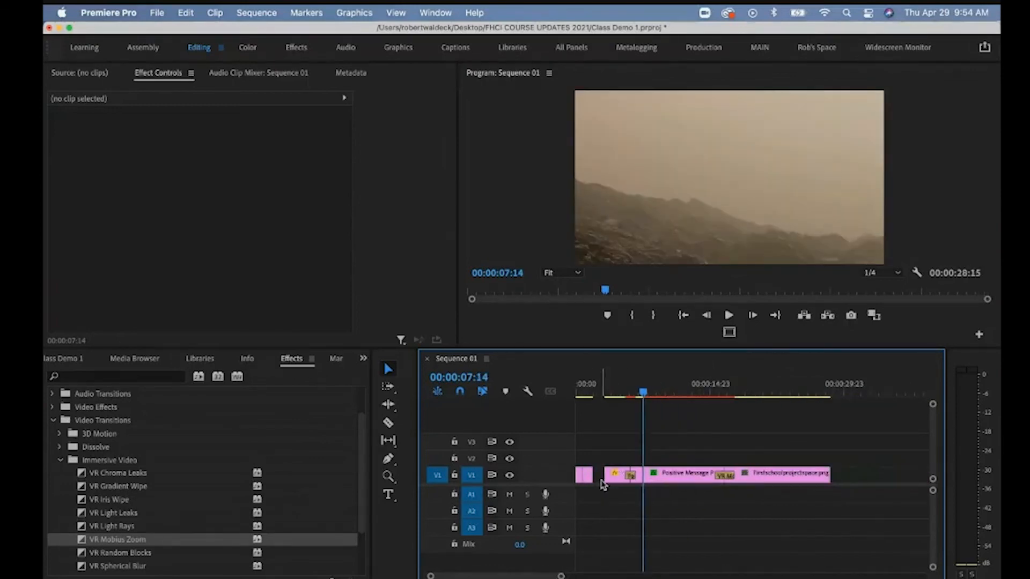
Ripple-delete the gap between the first clips and scrub through from the start.
click(599, 476)
right_click(601, 482)
click(610, 495)
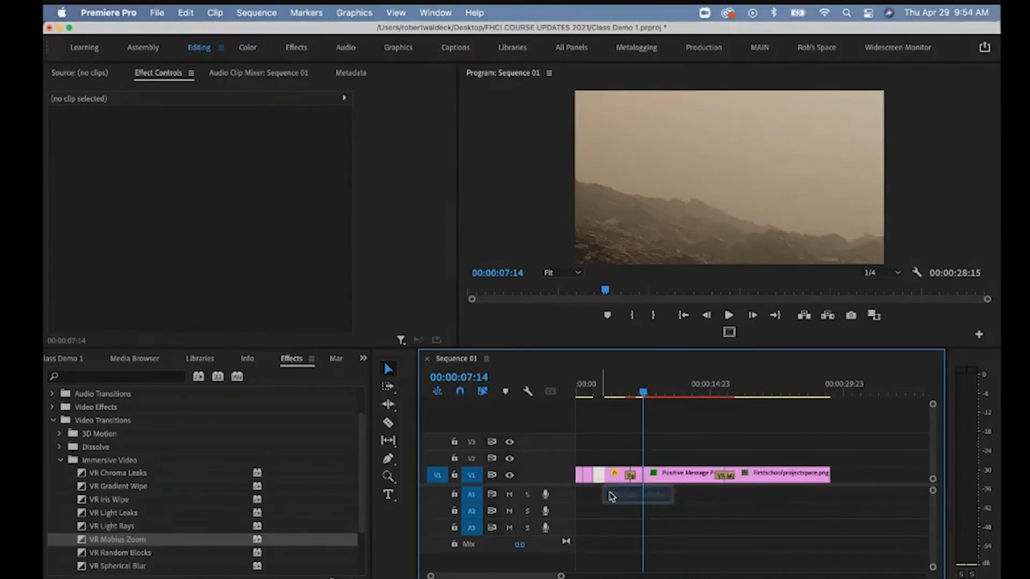
mouse_move(593, 390)
mouse_down()
mouse_move(577, 391)
mouse_move(701, 393)
mouse_move(593, 393)
mouse_move(634, 401)
mouse_move(581, 402)
mouse_up()
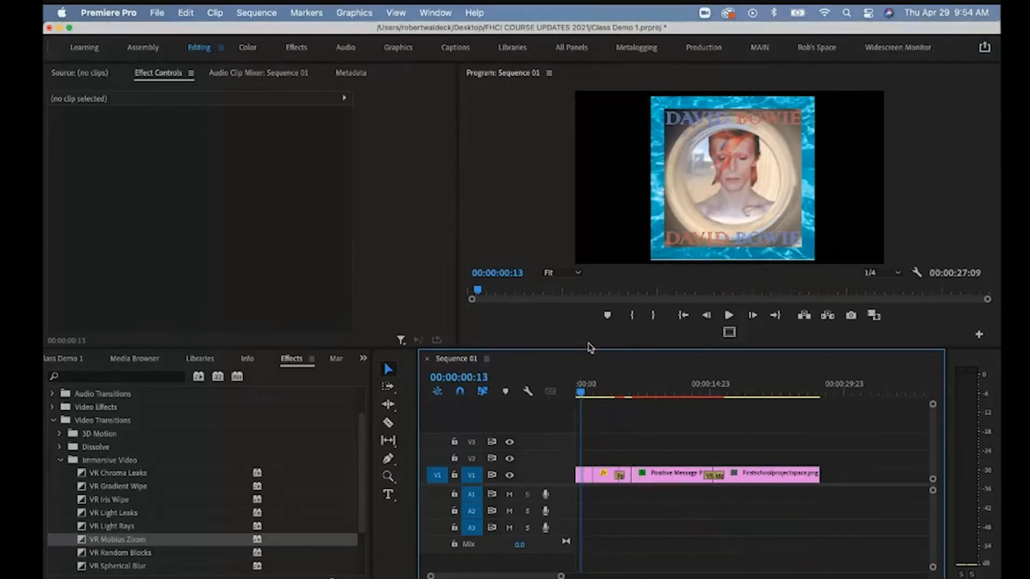
Enlarge the Program monitor and type a 'FHCI DEMO' title box over the picture.
drag(589, 347, 589, 421)
drag(581, 464, 578, 465)
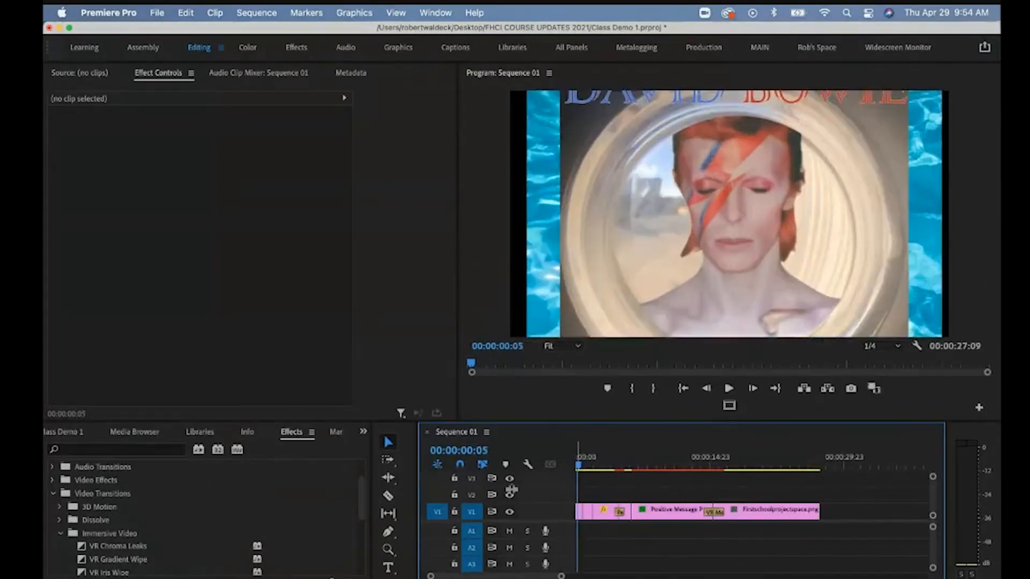
click(389, 568)
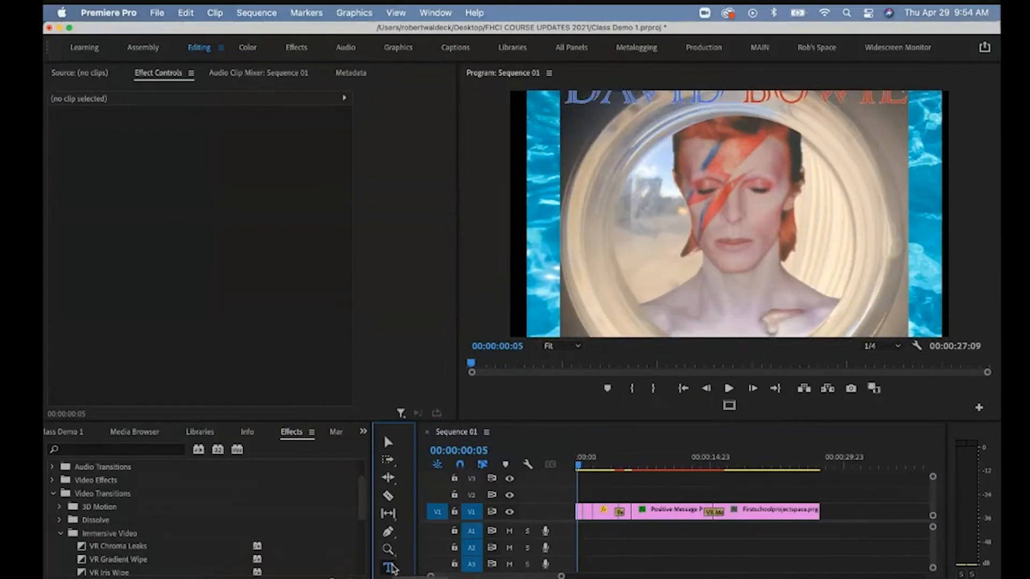
click(572, 131)
drag(615, 162, 837, 275)
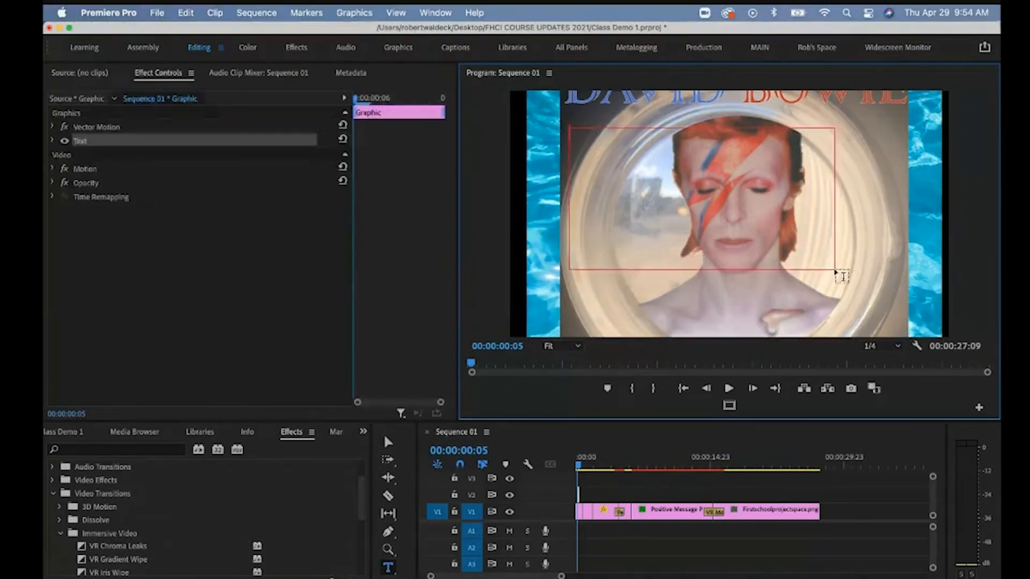
text(FHCI DEMO)
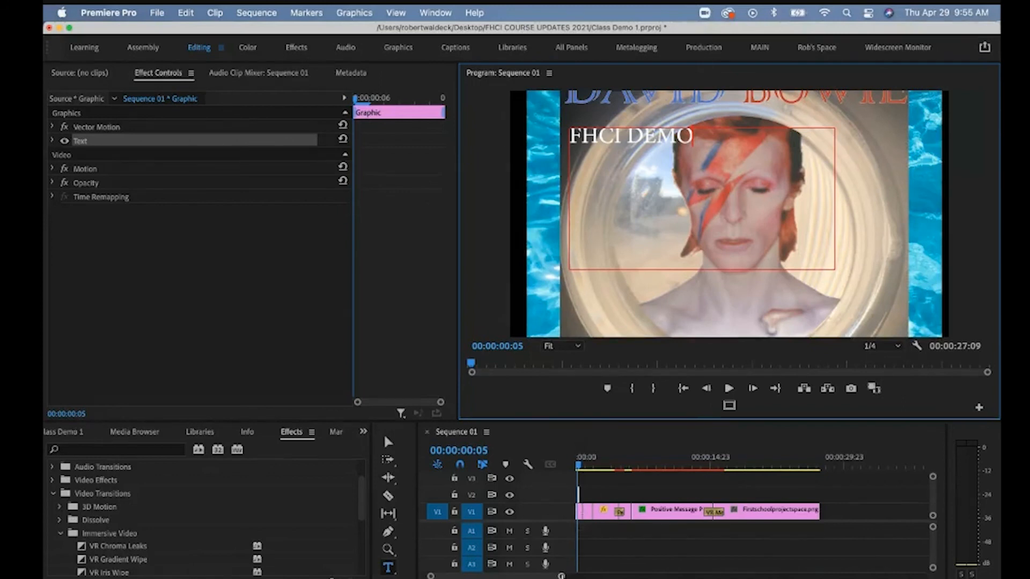
Shorten the title clip at the sequence start and enlarge the text to size 202.
drag(561, 576, 538, 567)
drag(596, 494, 623, 498)
mouse_move(590, 462)
mouse_down()
mouse_move(606, 462)
mouse_move(594, 463)
mouse_up()
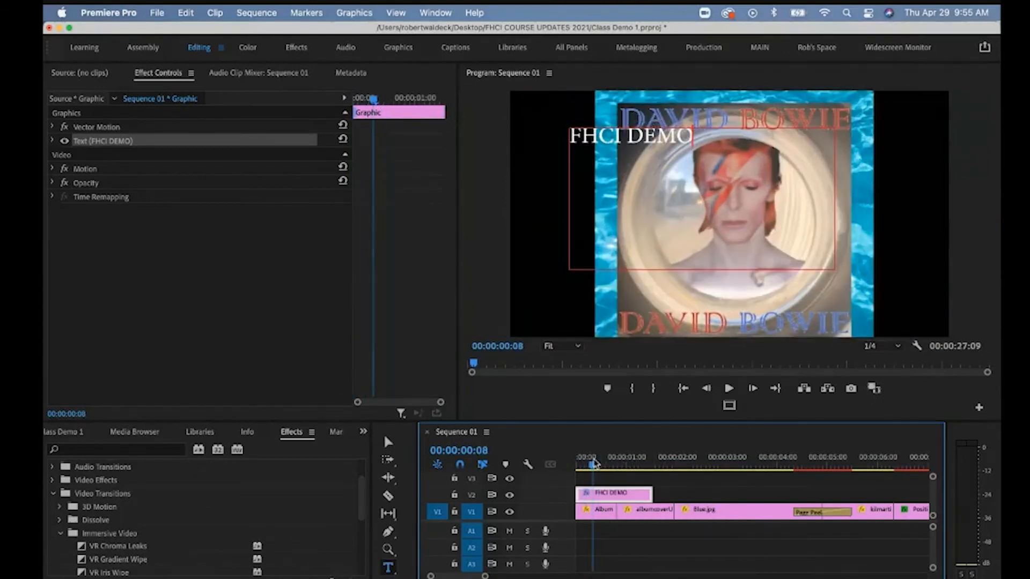
triple_click(571, 135)
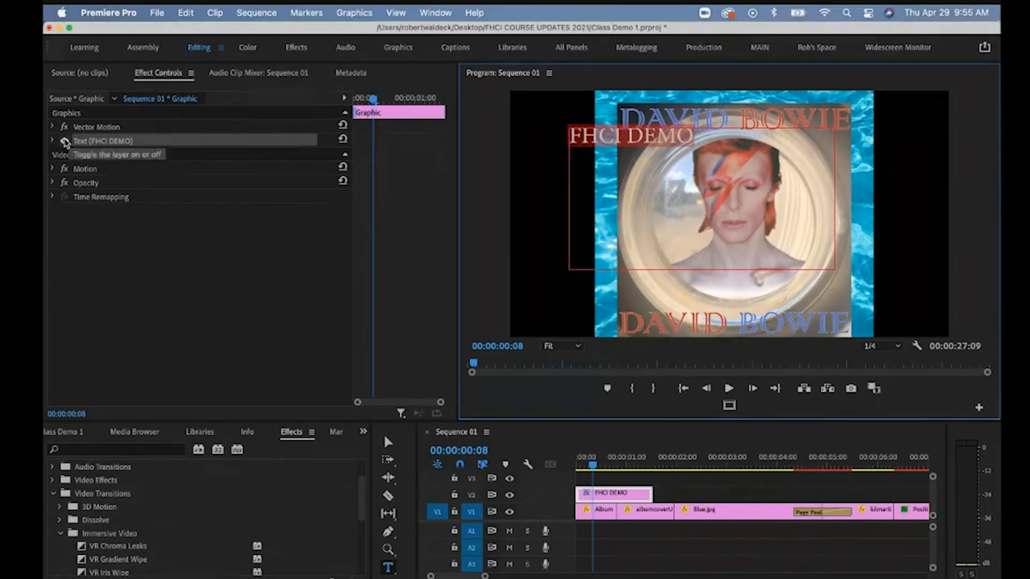
click(52, 140)
drag(224, 205, 232, 204)
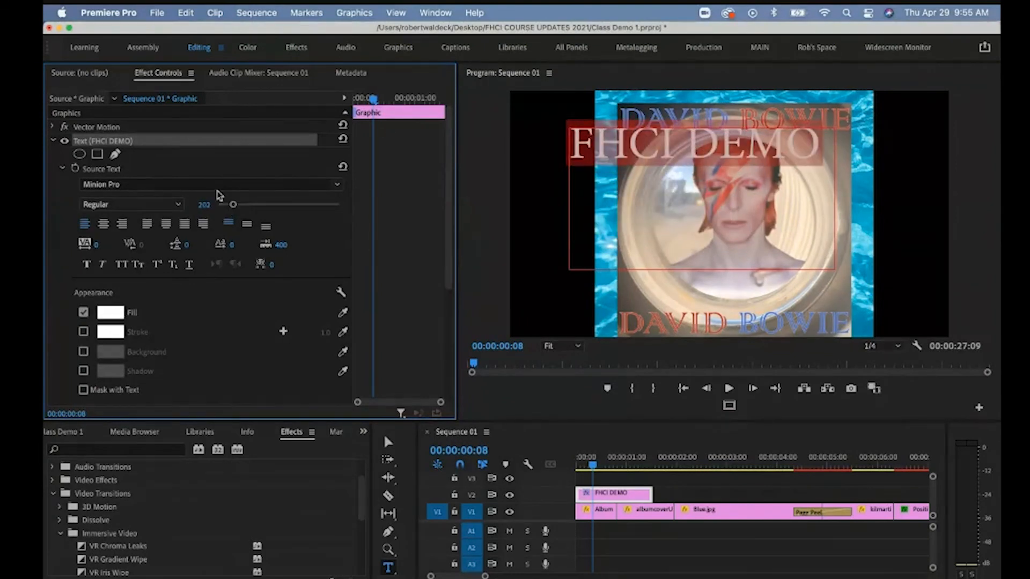
Set the FHCI DEMO title to the Guardians font at size 150 so it fits on one line.
click(218, 184)
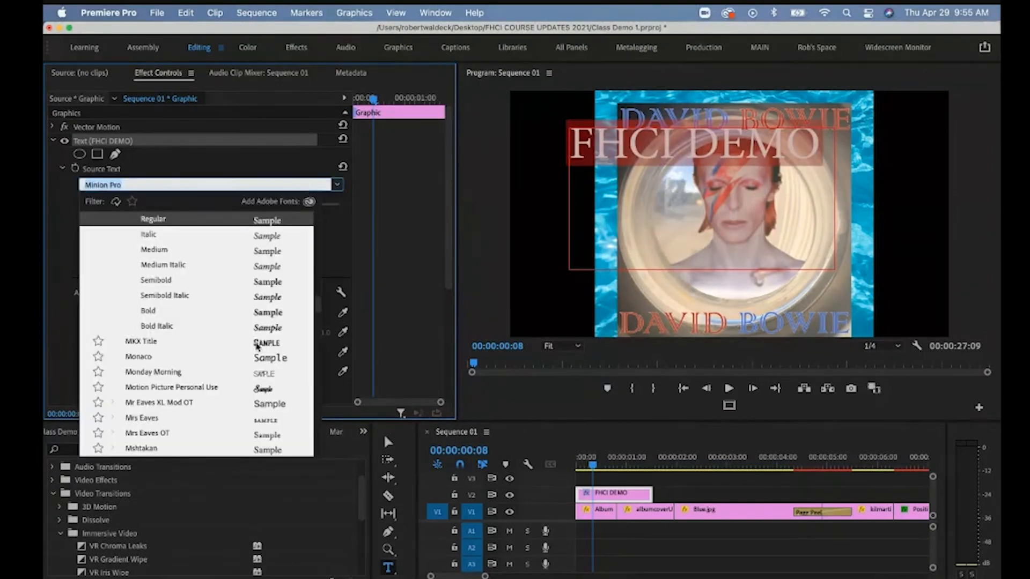
click(256, 345)
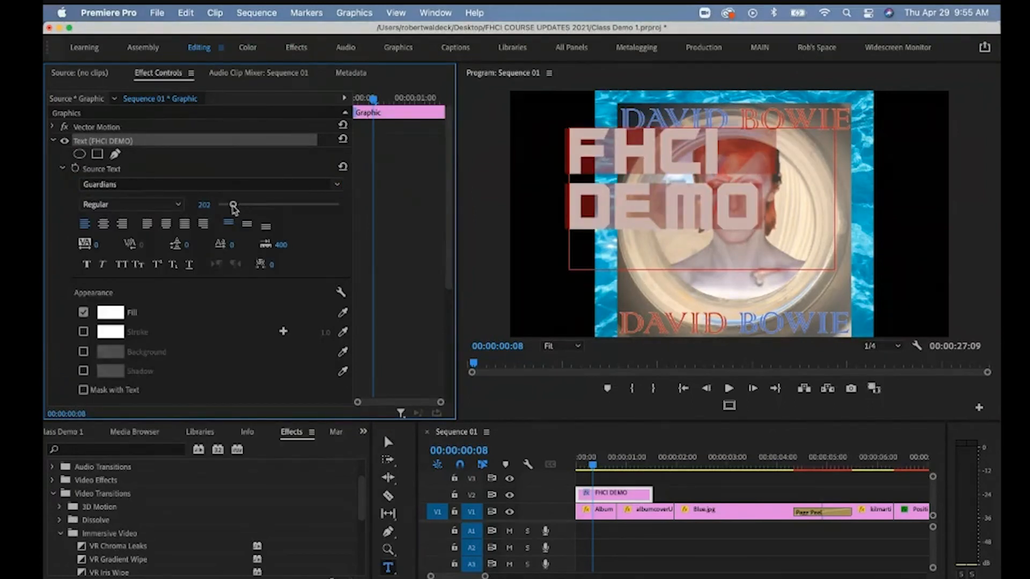
click(199, 203)
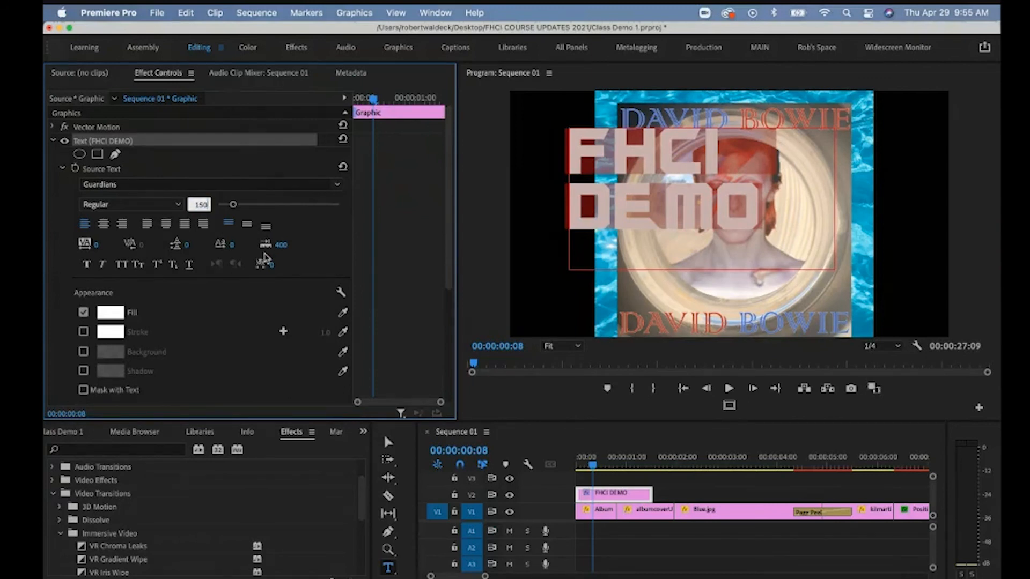
text(150)
key(Return)
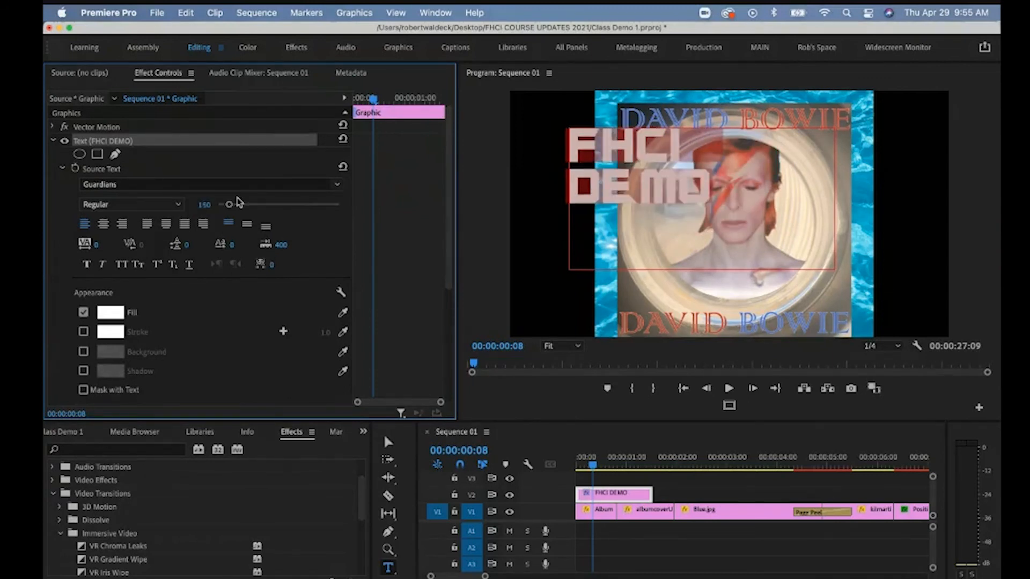
click(384, 442)
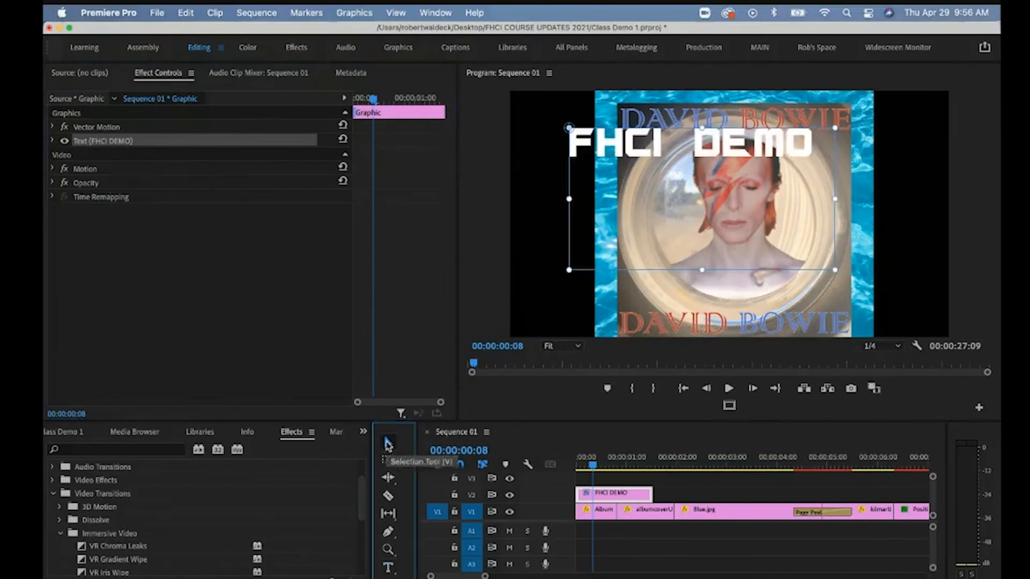
Drag the FHCI DEMO title off the left edge of the frame and set a Position keyframe there.
click(651, 177)
drag(653, 204, 622, 147)
drag(204, 140, 127, 140)
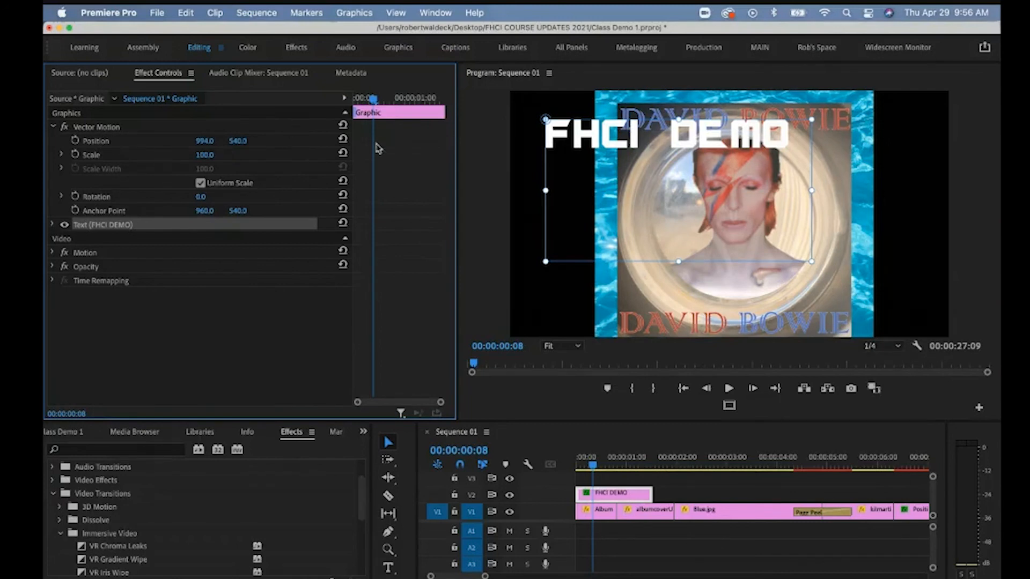
drag(631, 139, 467, 135)
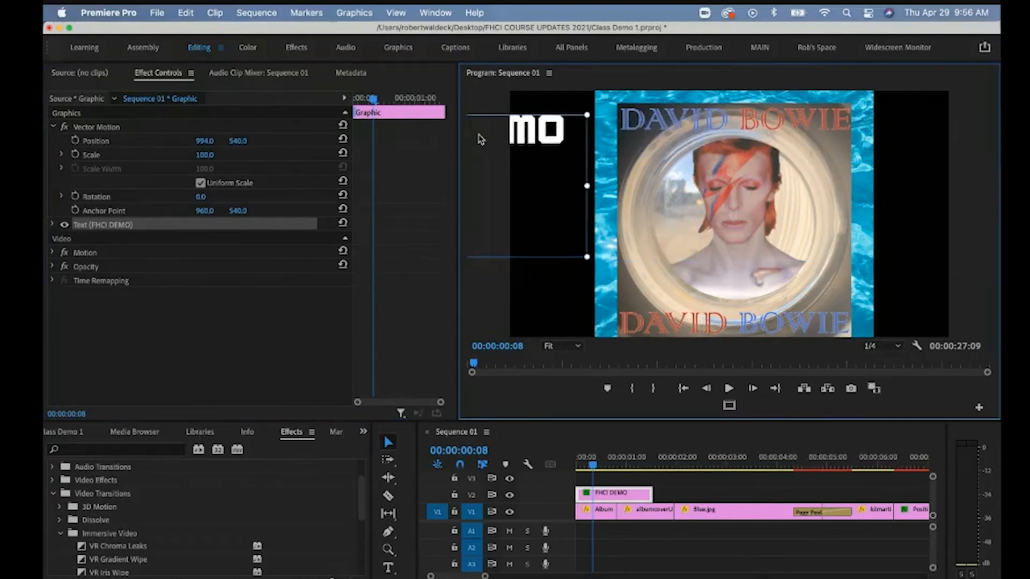
click(75, 140)
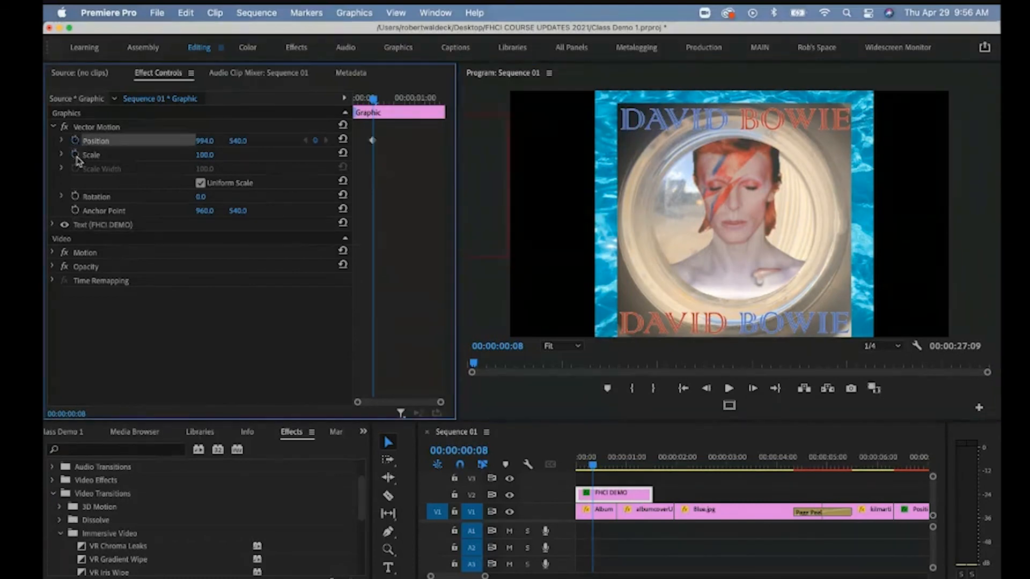
Add a Scale keyframe, then keyframe the title landing in frame at 00:00:01:05 (Position 2355.0, 540.0).
click(75, 155)
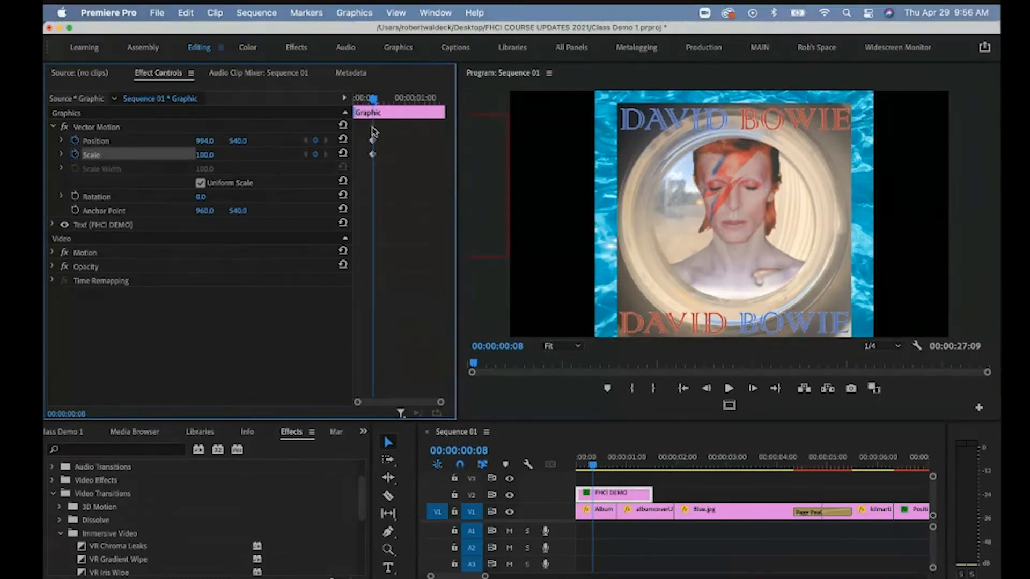
drag(374, 109, 417, 100)
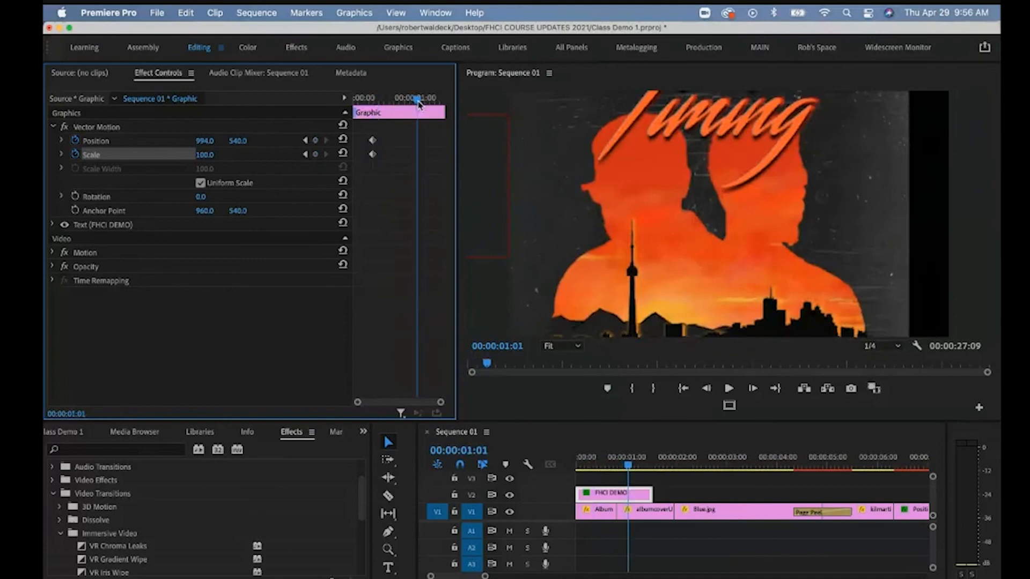
click(469, 141)
drag(502, 140, 786, 131)
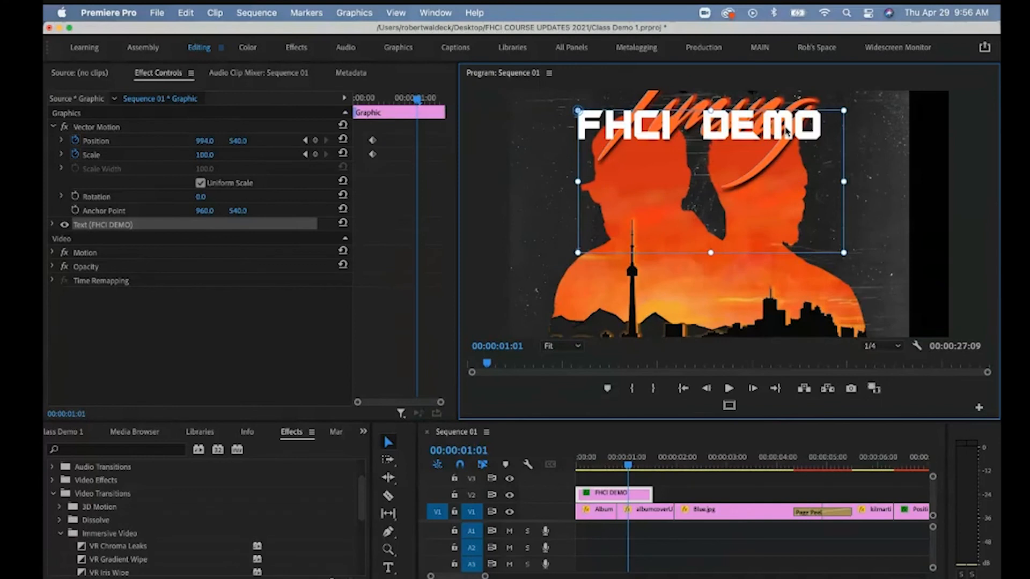
drag(786, 132, 538, 134)
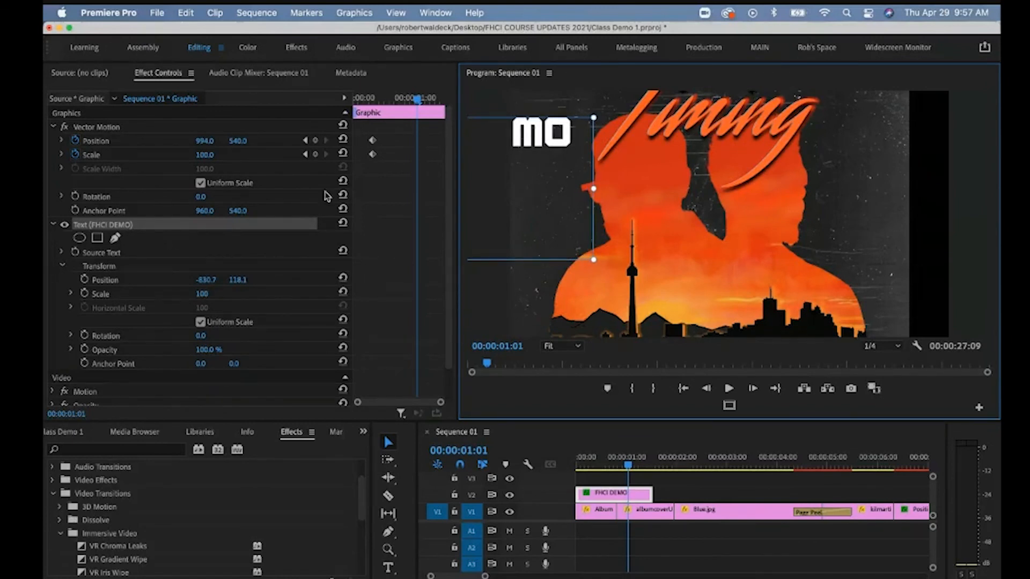
drag(549, 134, 455, 132)
click(428, 98)
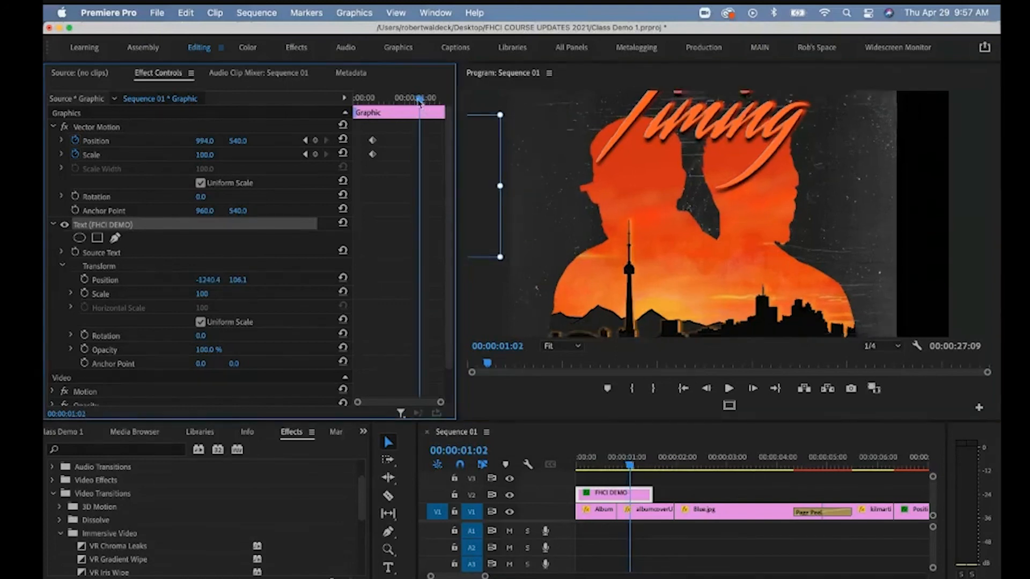
drag(204, 144, 210, 142)
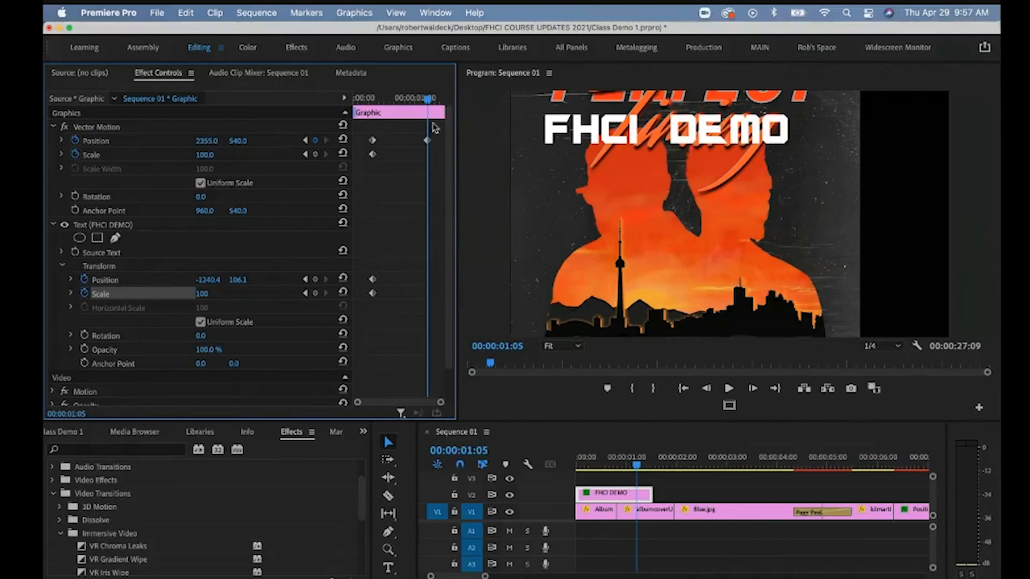
Play back the title slide-in from 00:00:00:08 and enlarge the effects and timeline area.
drag(428, 99, 374, 102)
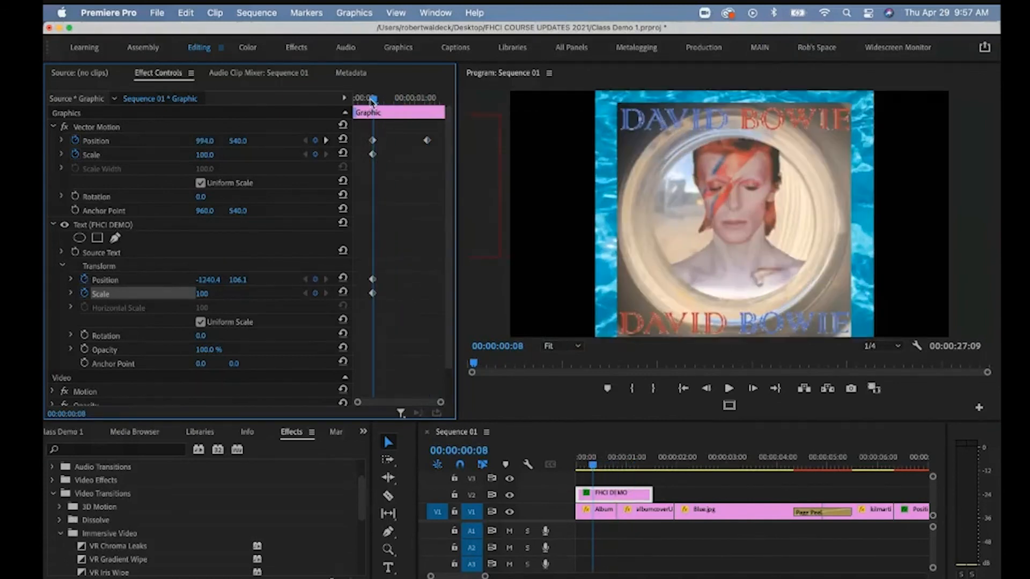
key(space)
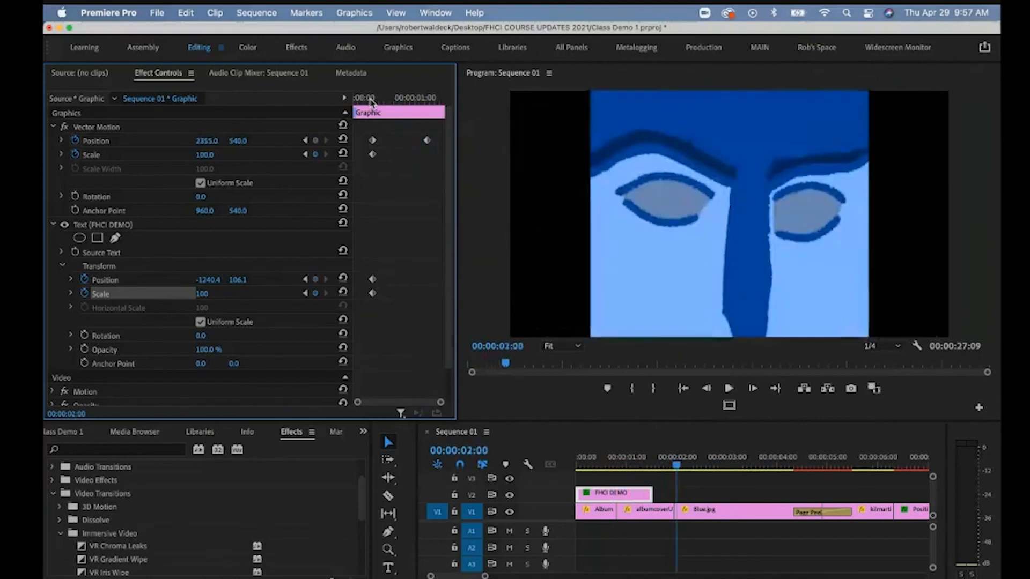
drag(677, 465, 625, 464)
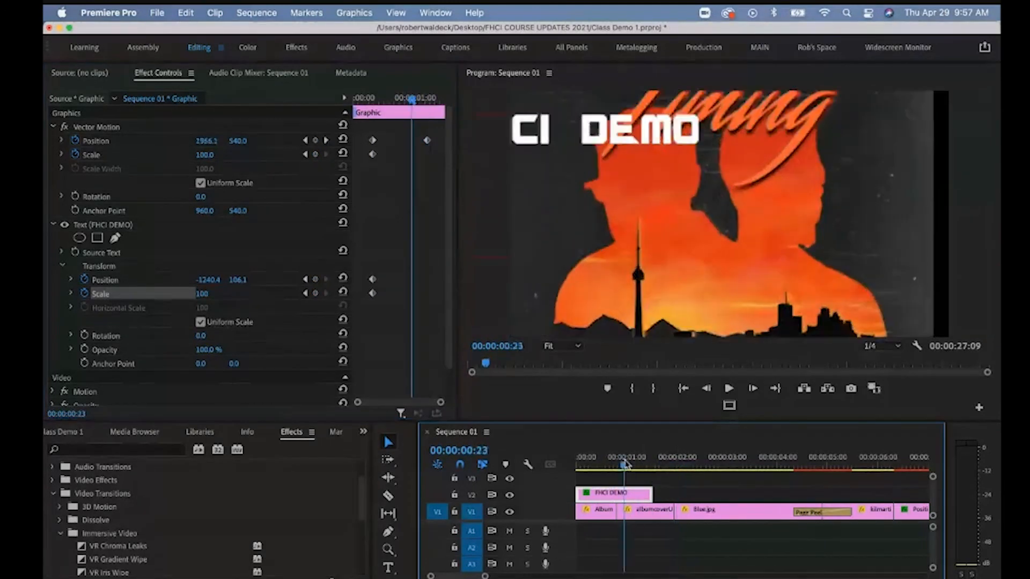
drag(180, 421, 180, 338)
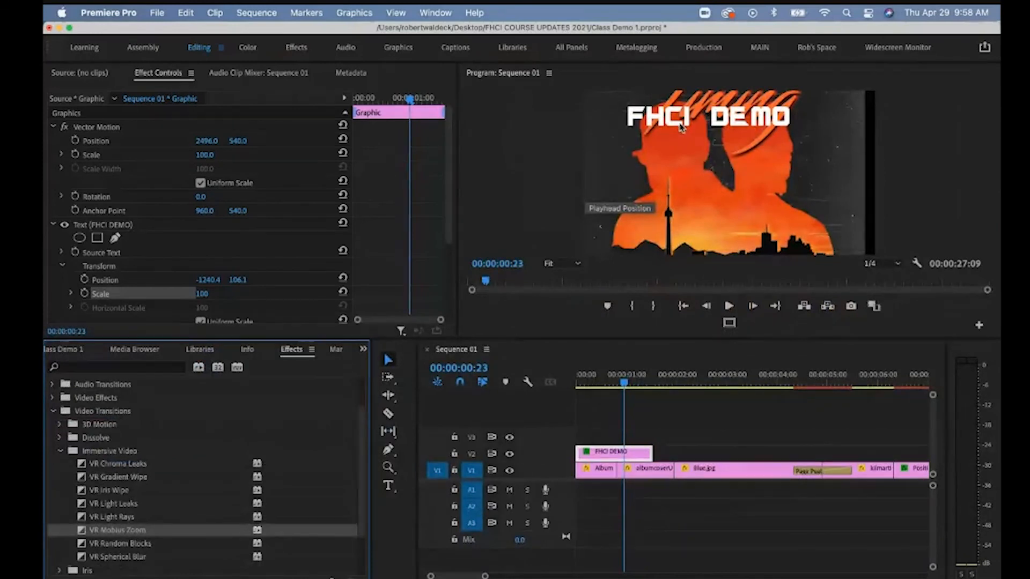
Add a Cross Dissolve to the start of the FHCI DEMO title clip and preview it.
click(127, 368)
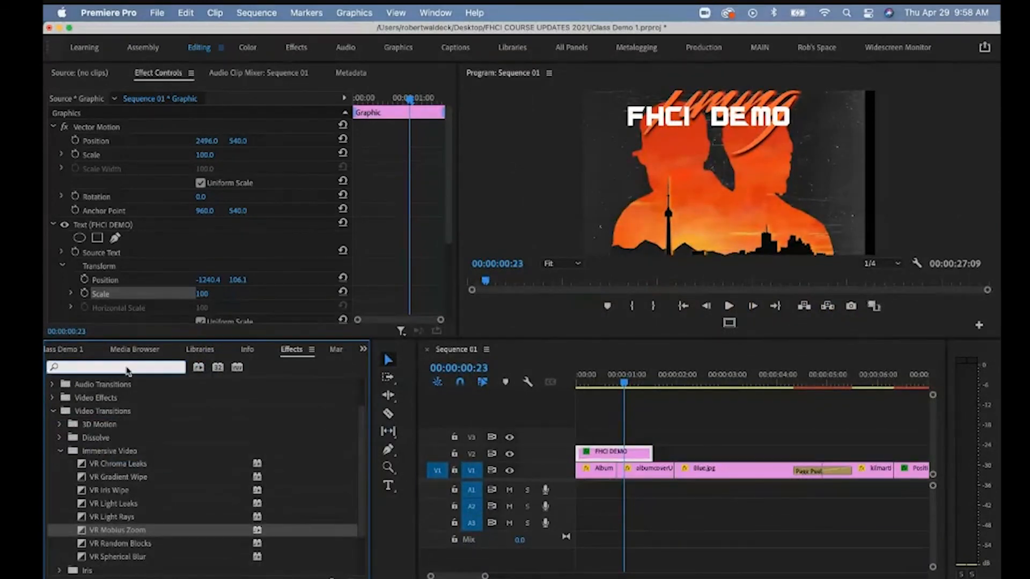
text(cross)
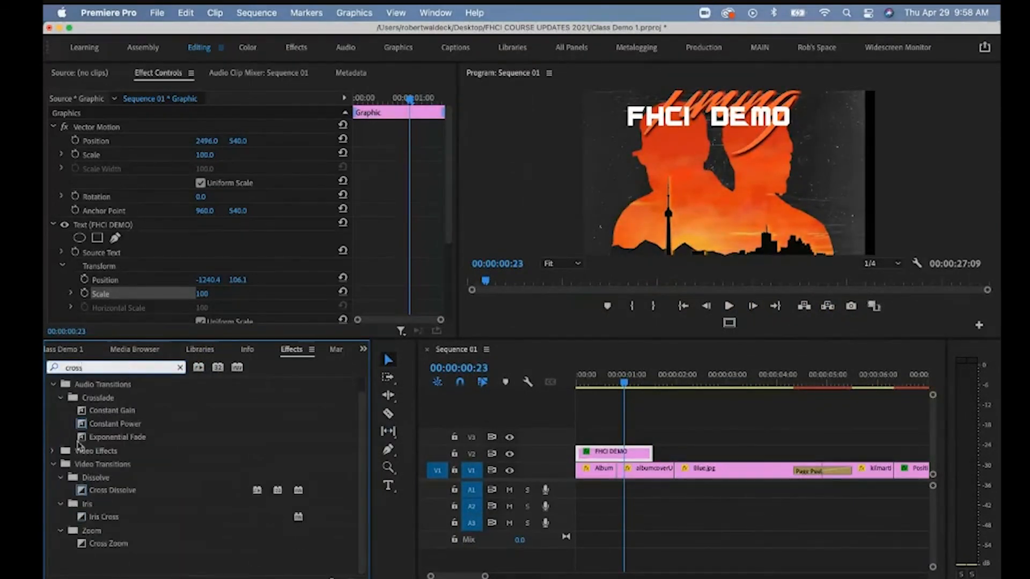
click(92, 491)
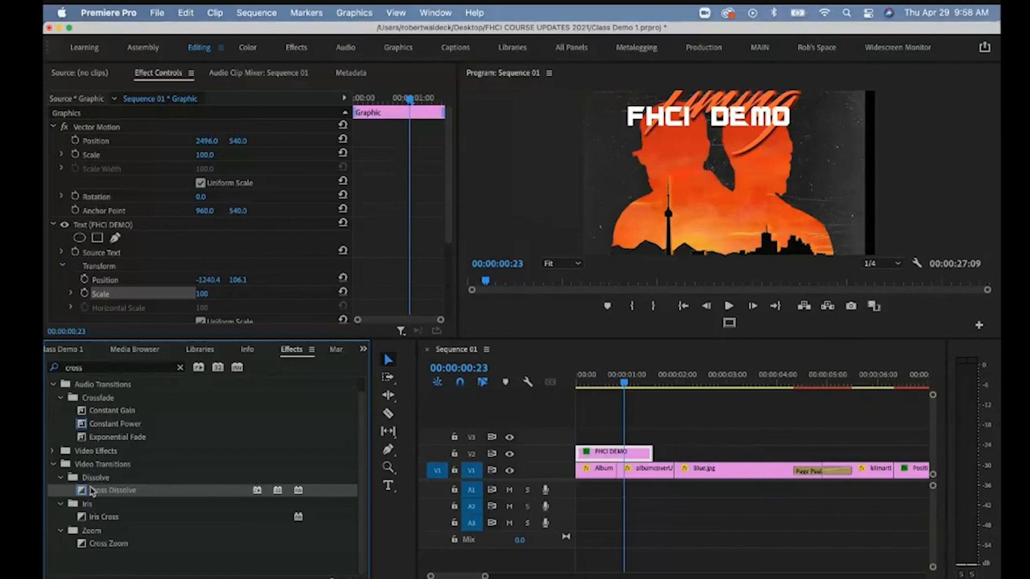
drag(93, 492, 598, 451)
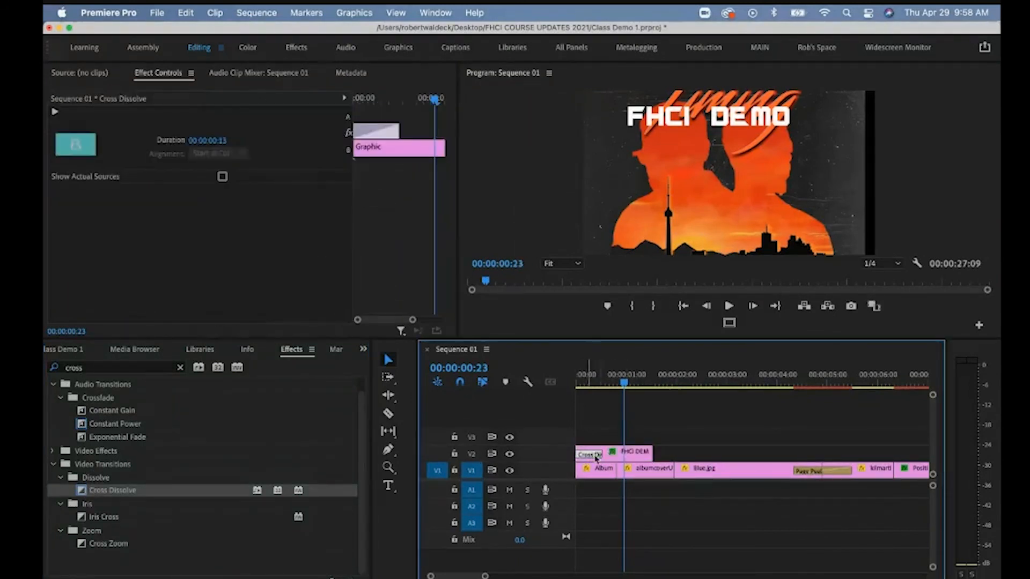
mouse_move(624, 382)
mouse_down()
mouse_move(575, 380)
mouse_move(633, 382)
mouse_up()
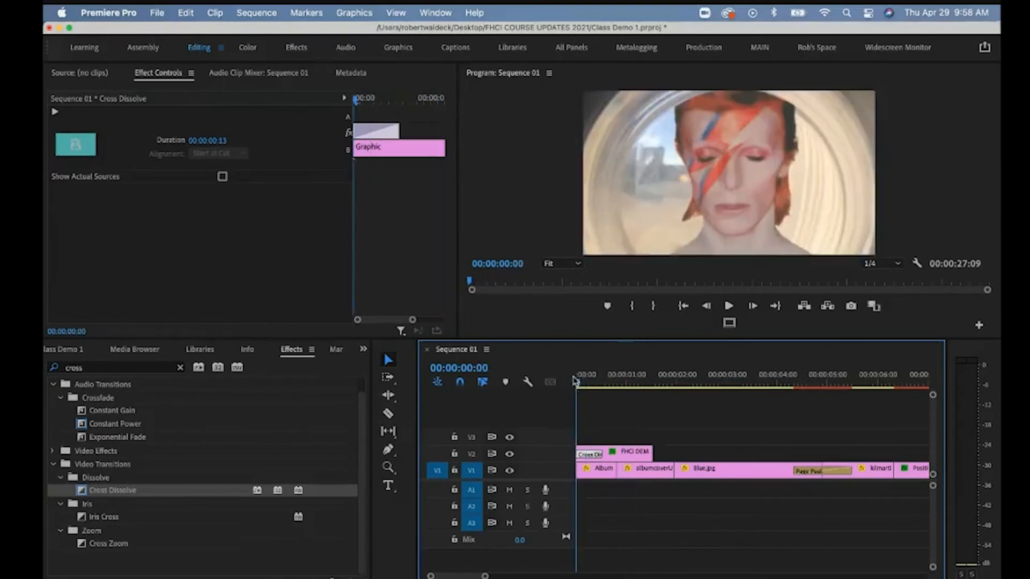
key(space)
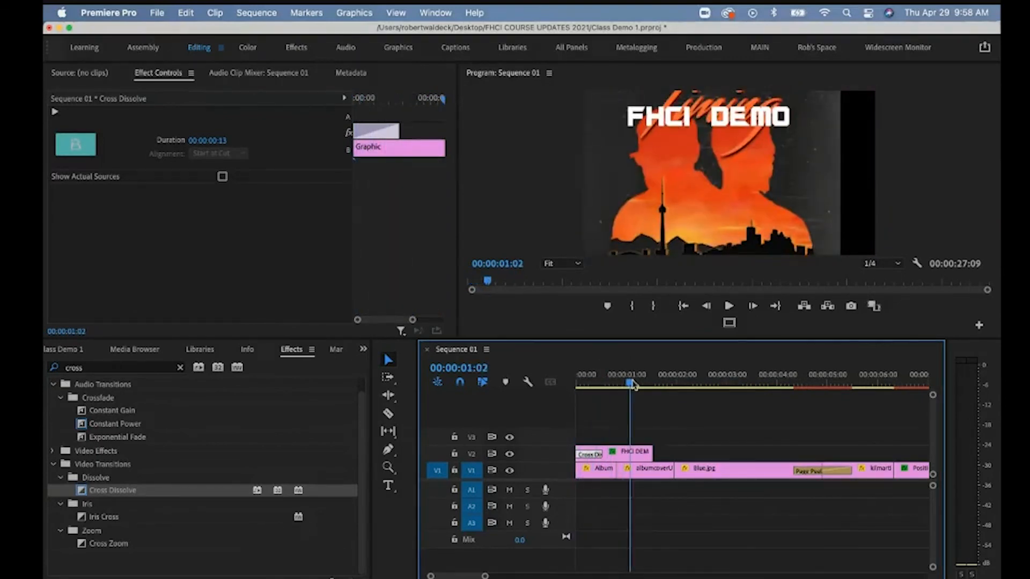
Extend the title clip by 10 frames, add a Cross Dissolve at its end, and clear the 'cross' search.
drag(652, 454, 755, 454)
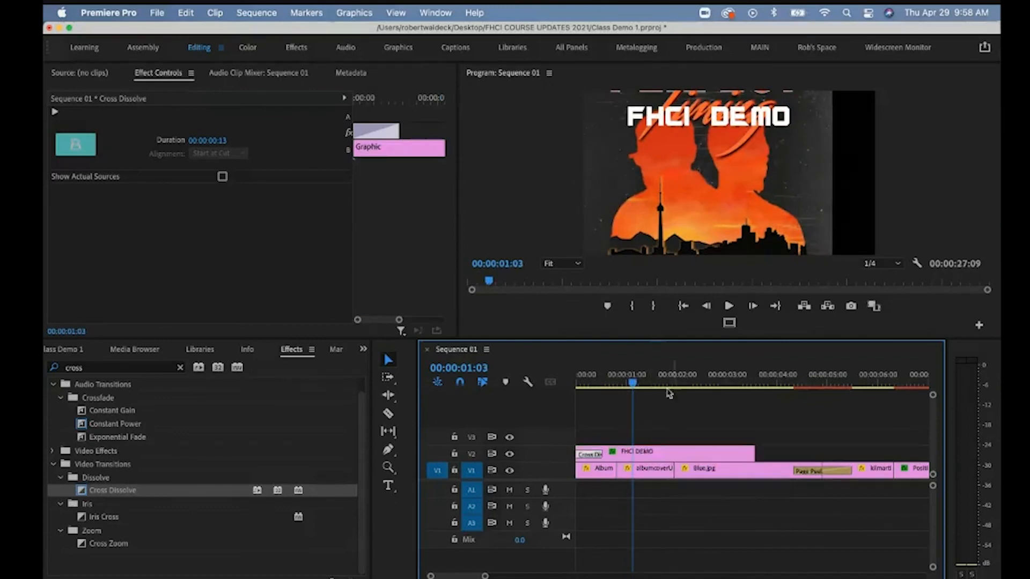
click(710, 376)
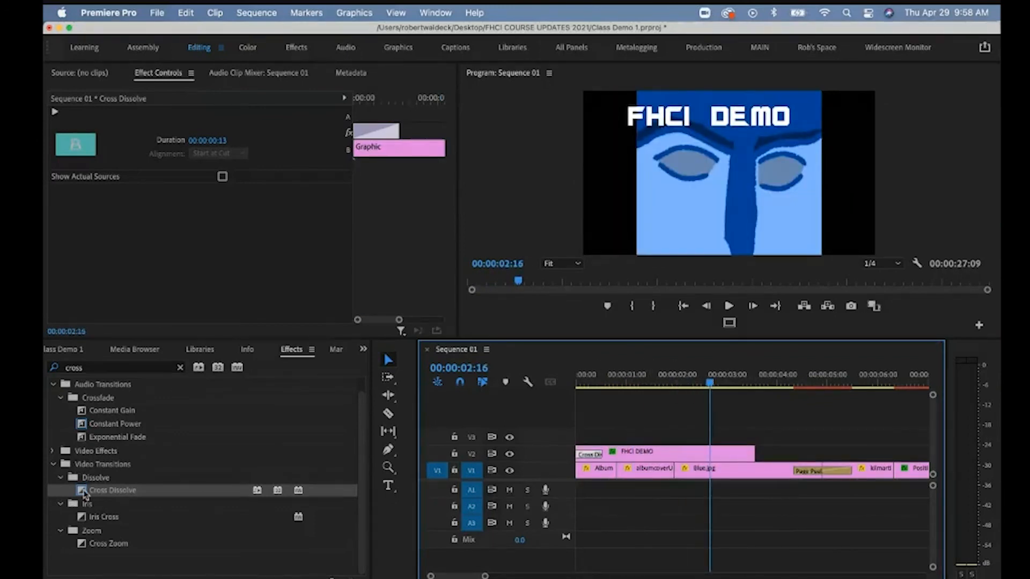
drag(86, 491, 753, 459)
click(722, 383)
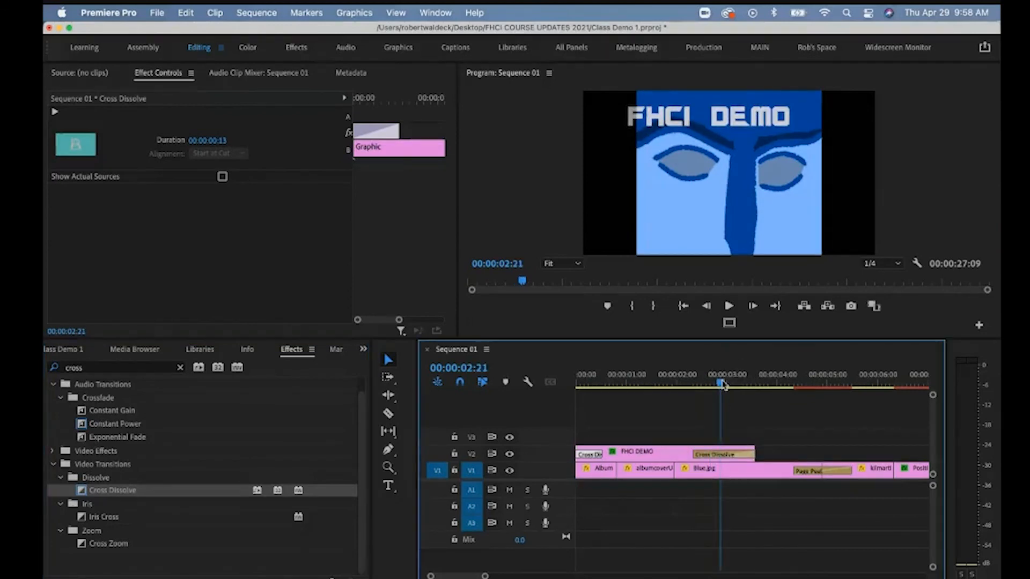
drag(722, 383, 766, 384)
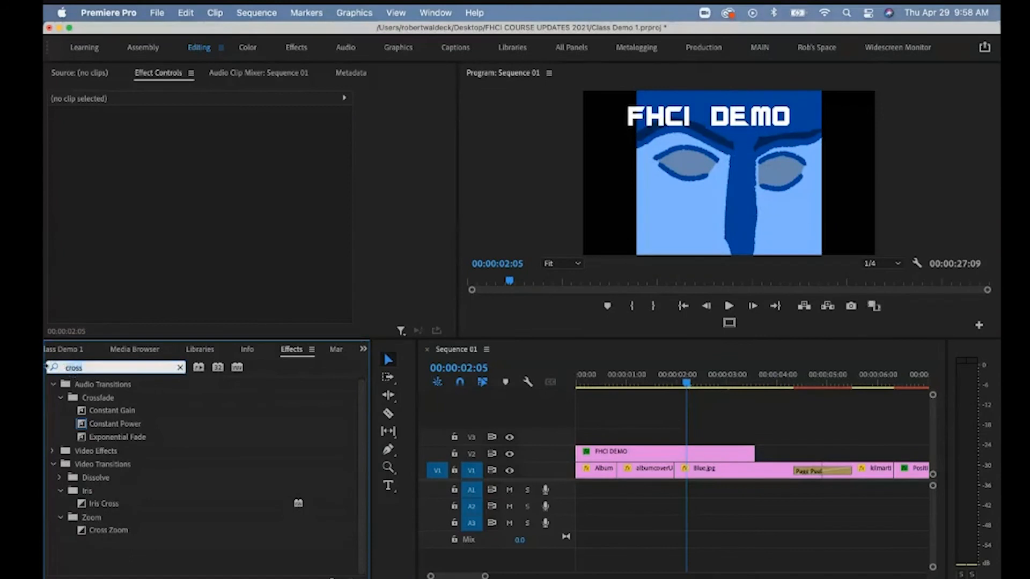
key(BackSpace)
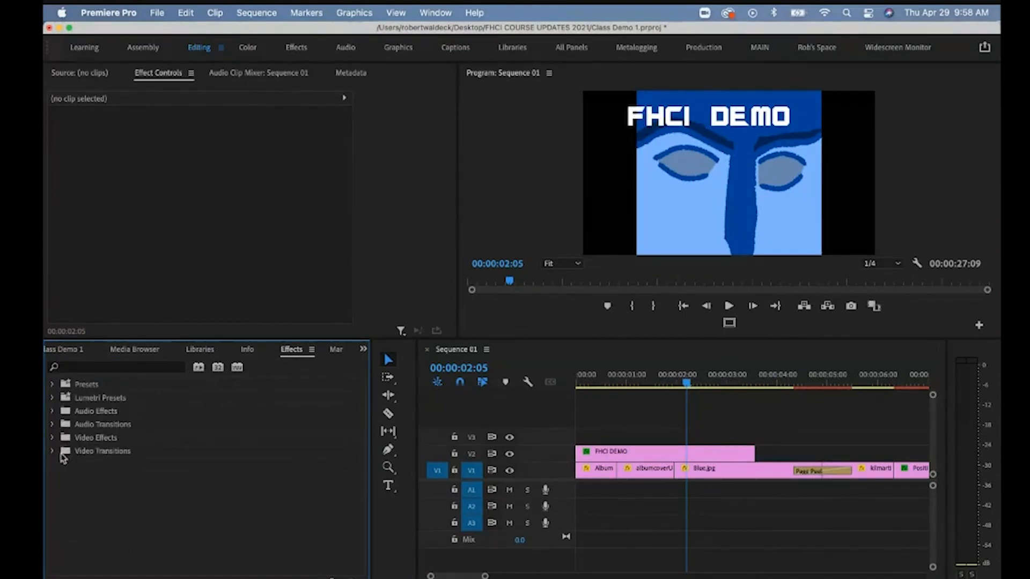
Drop Gradient Wipe from Video Transitions > Wipe onto the start of the V2 title clip.
click(53, 452)
click(59, 543)
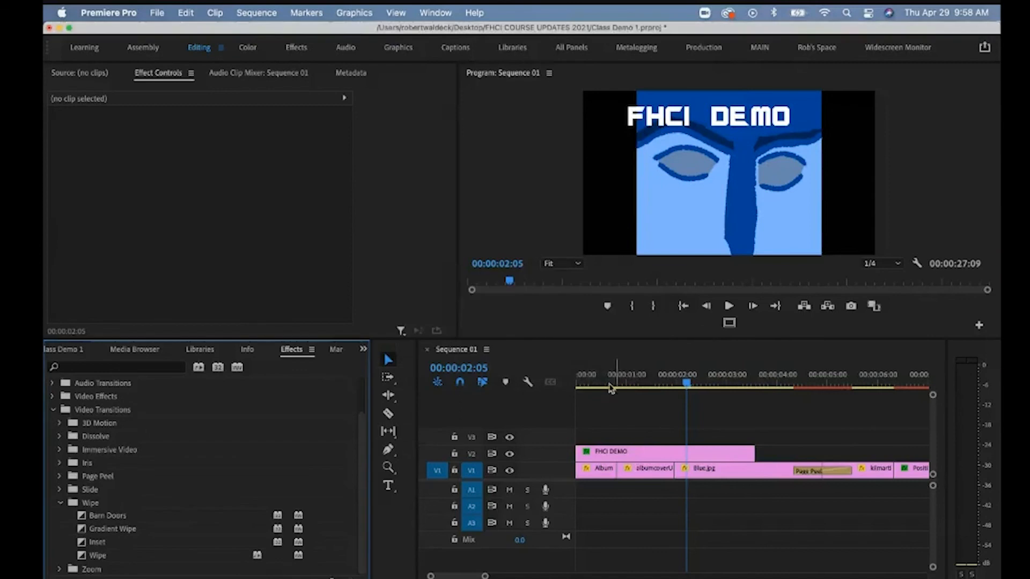
click(100, 533)
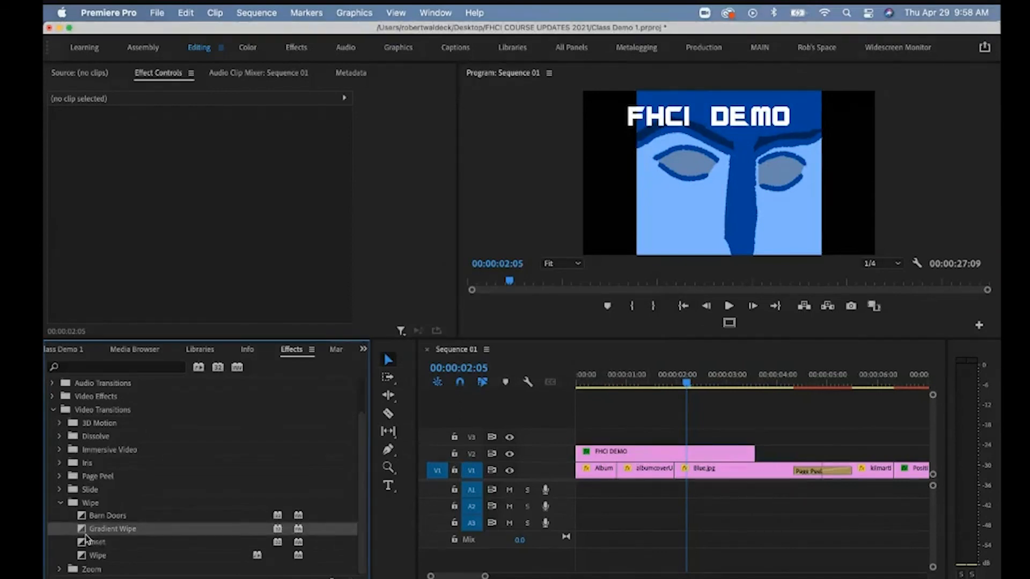
drag(89, 533, 585, 458)
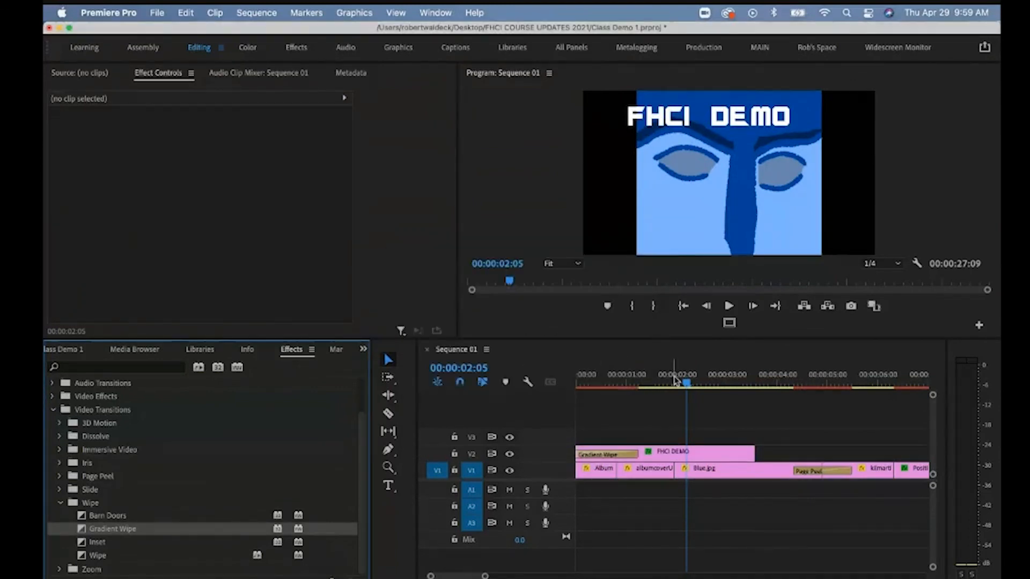
Show the Gradient Wipe transition's settings in Effect Controls.
drag(675, 381, 603, 380)
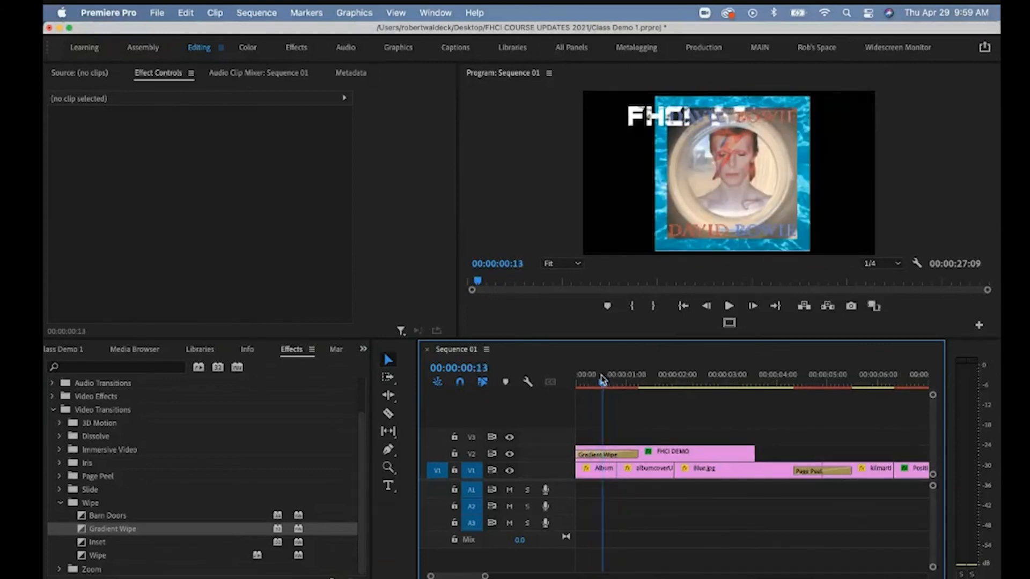
click(613, 455)
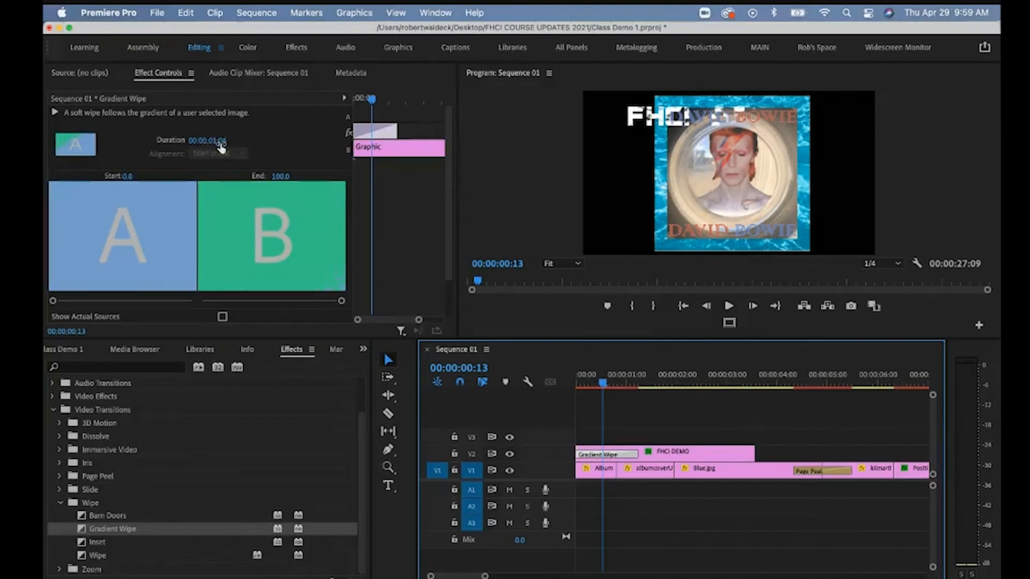
scroll(224, 167, down, 2)
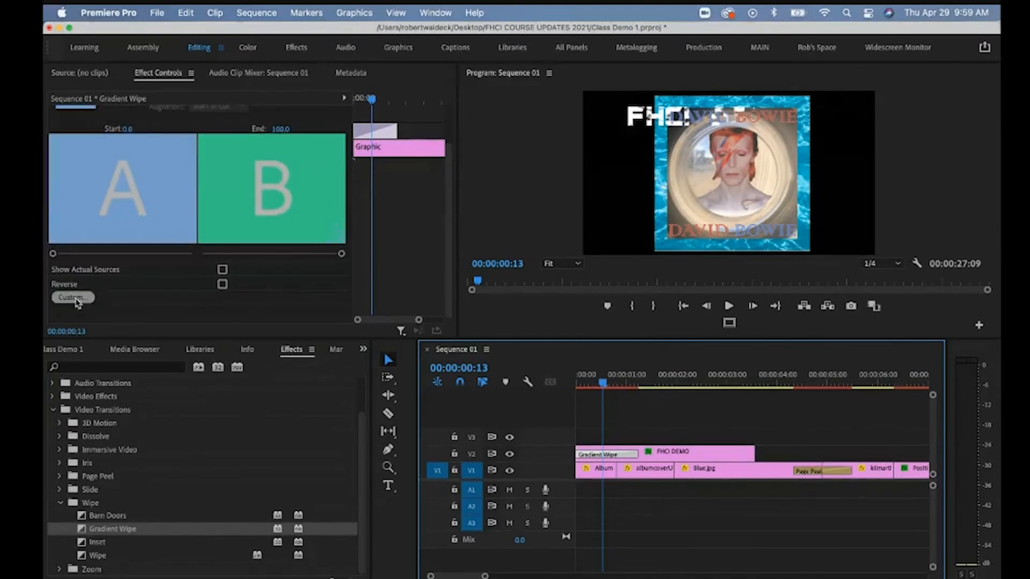
scroll(157, 302, up, 2)
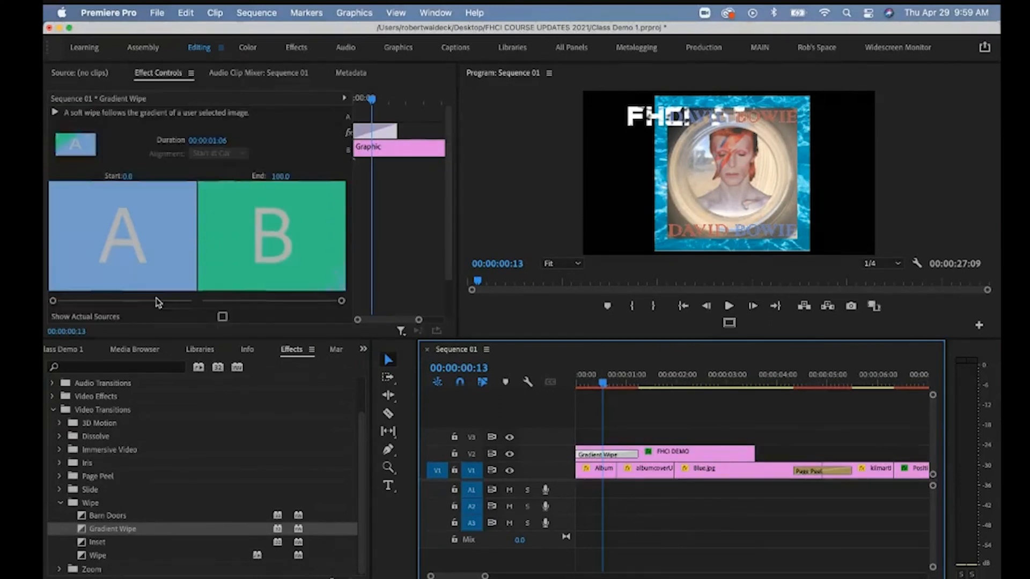